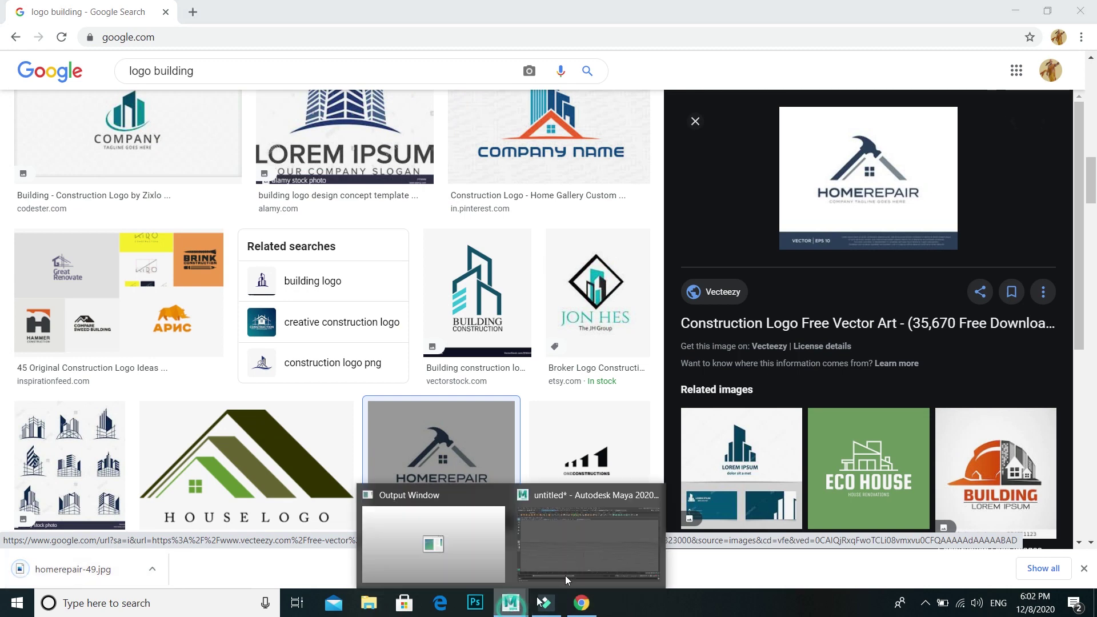
Switch from the Chrome logo search results to the untitled Maya scene
left_click(586, 551)
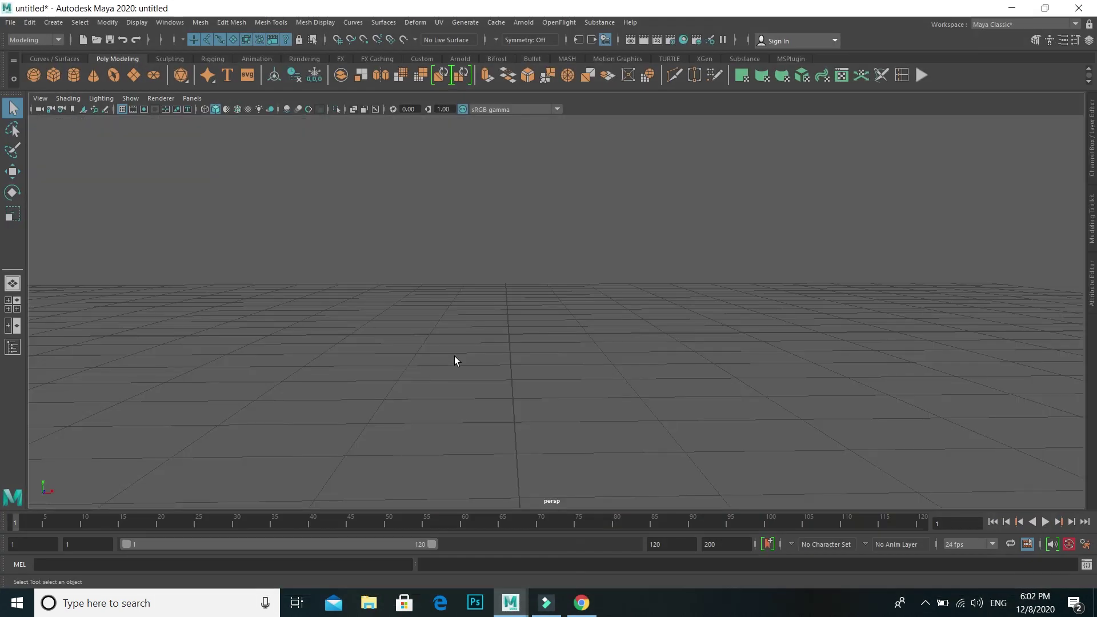
Maximize the front view and browse Desktop images for a reference image plane
key("space")
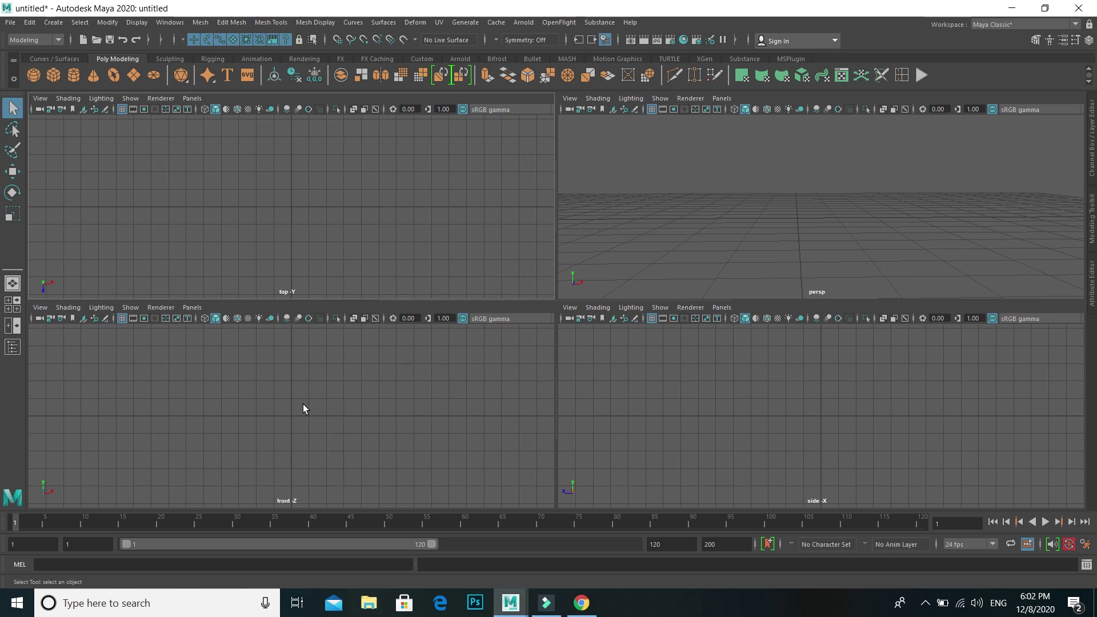
key("space")
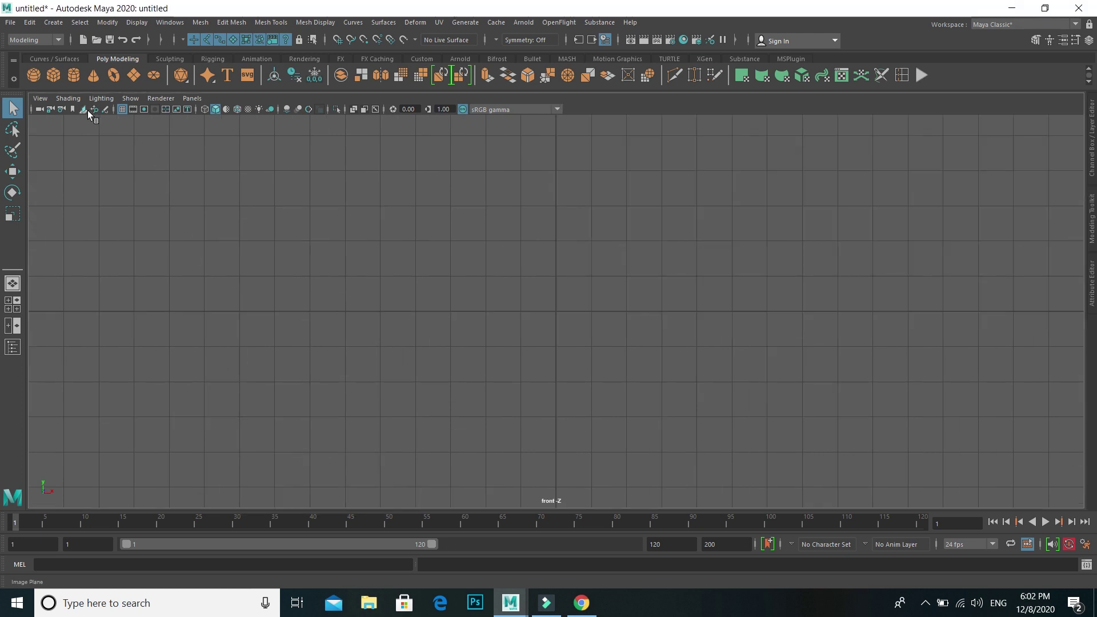
left_click(83, 110)
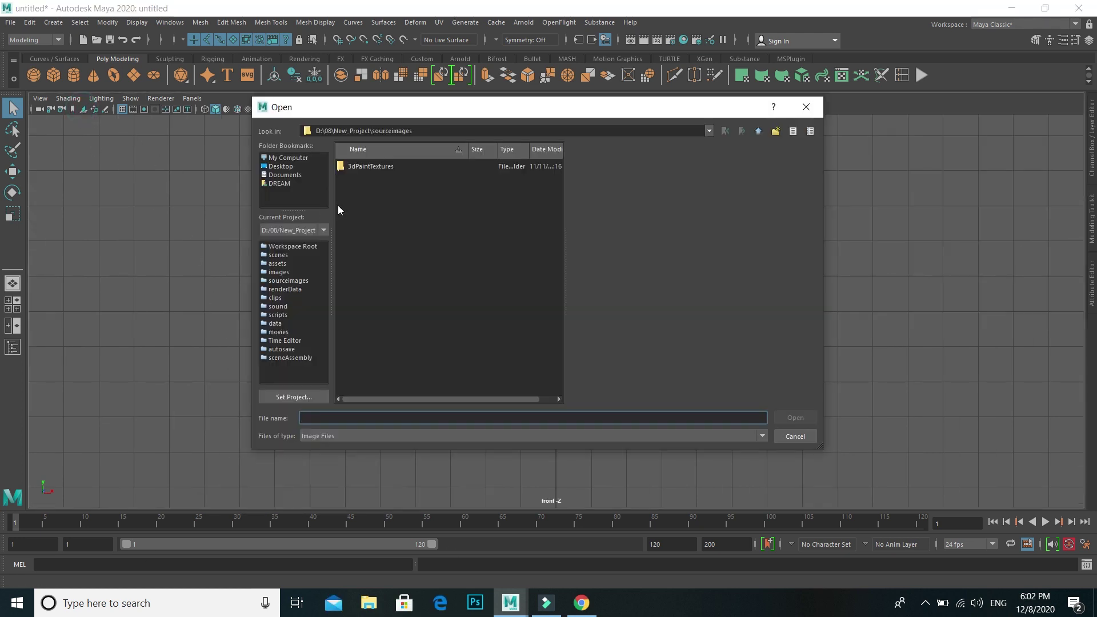
left_click(294, 167)
left_click(359, 266)
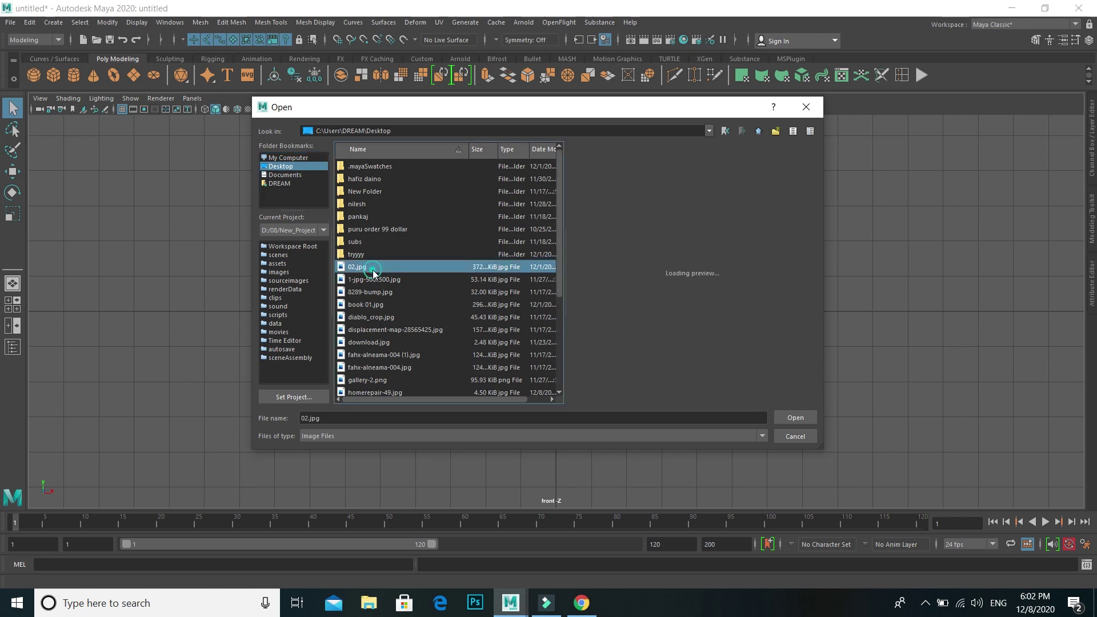
left_click(385, 292)
left_click(395, 305)
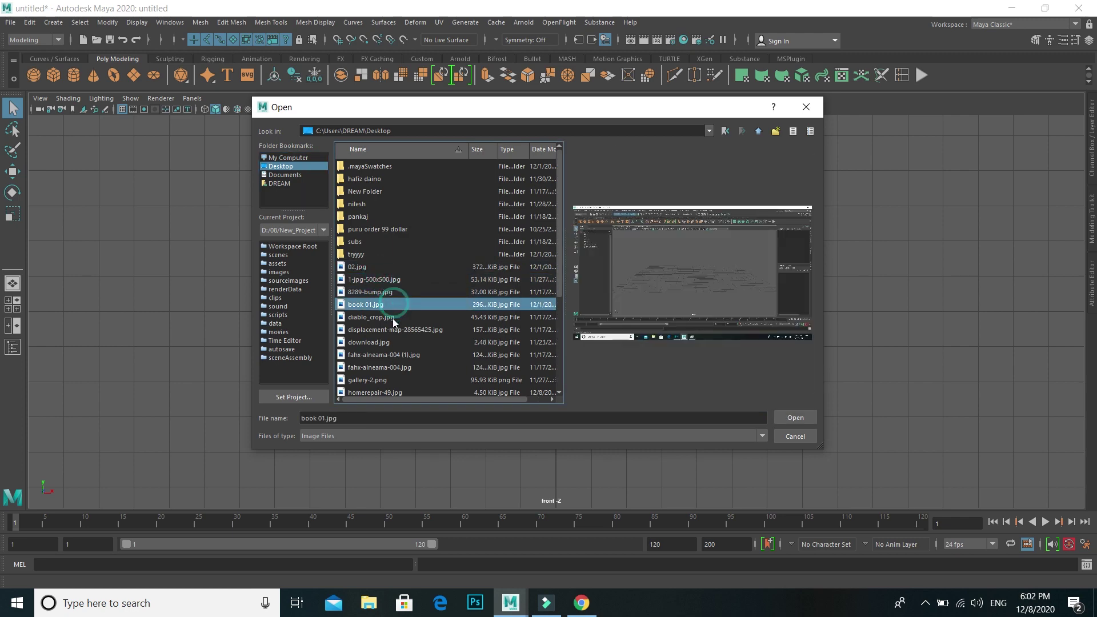
left_click(398, 330)
left_click(395, 354)
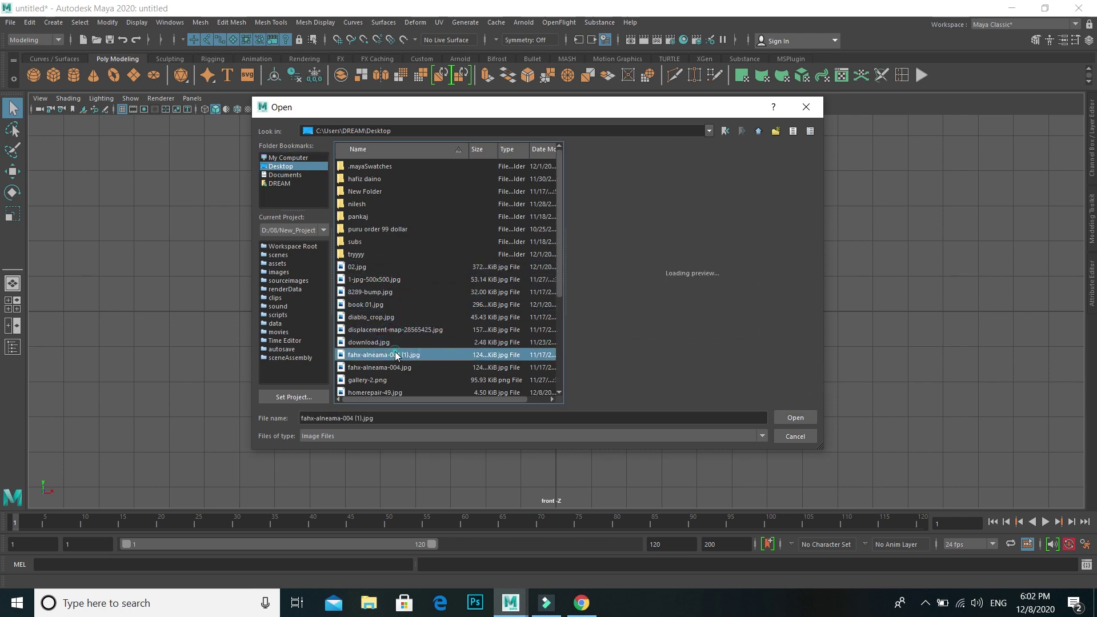
left_click(388, 367)
Load homerepair-49.jpg as the front image plane and scale it up about 3.9 times
scroll(386, 380, "down", 1)
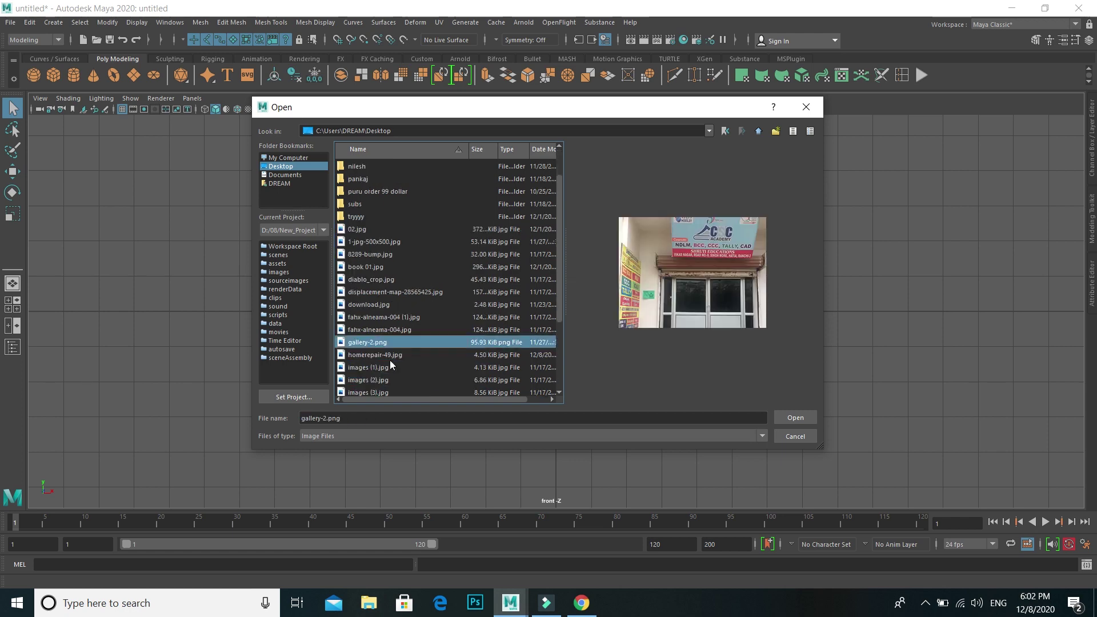
left_click(384, 355)
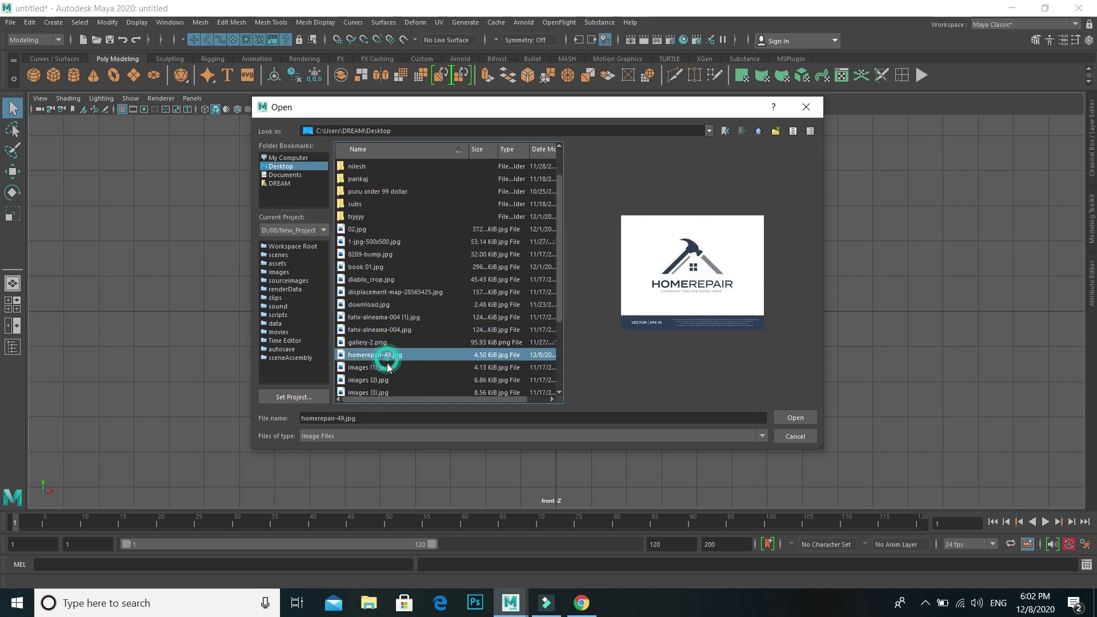
left_click(794, 417)
left_click(13, 212)
left_click_drag(566, 316, 703, 409)
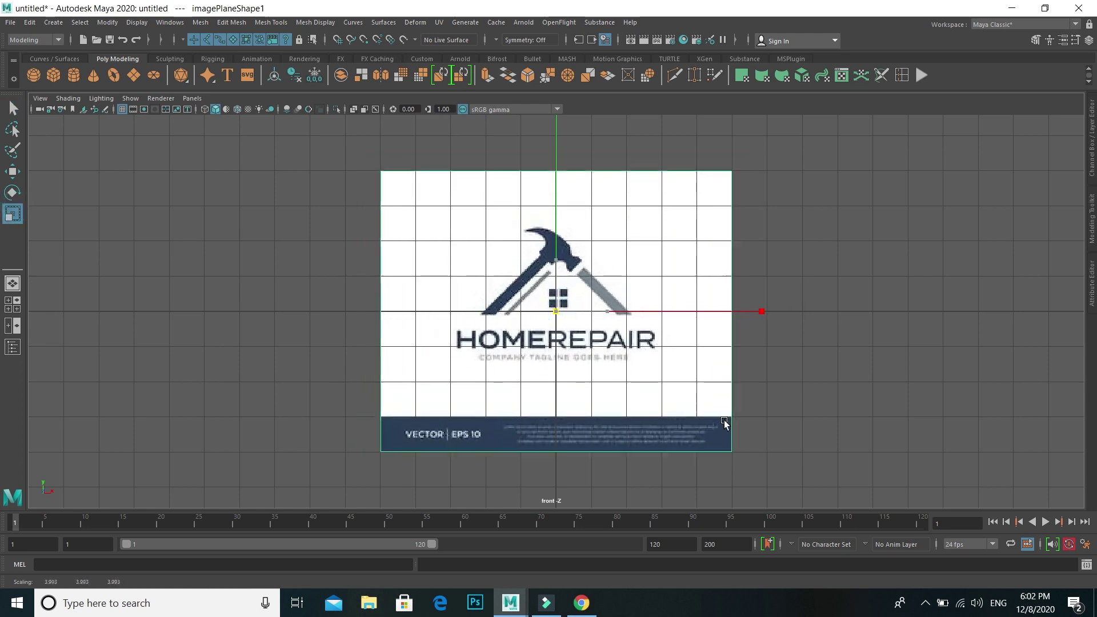
Create layer1 containing the logo image plane
left_click(1091, 151)
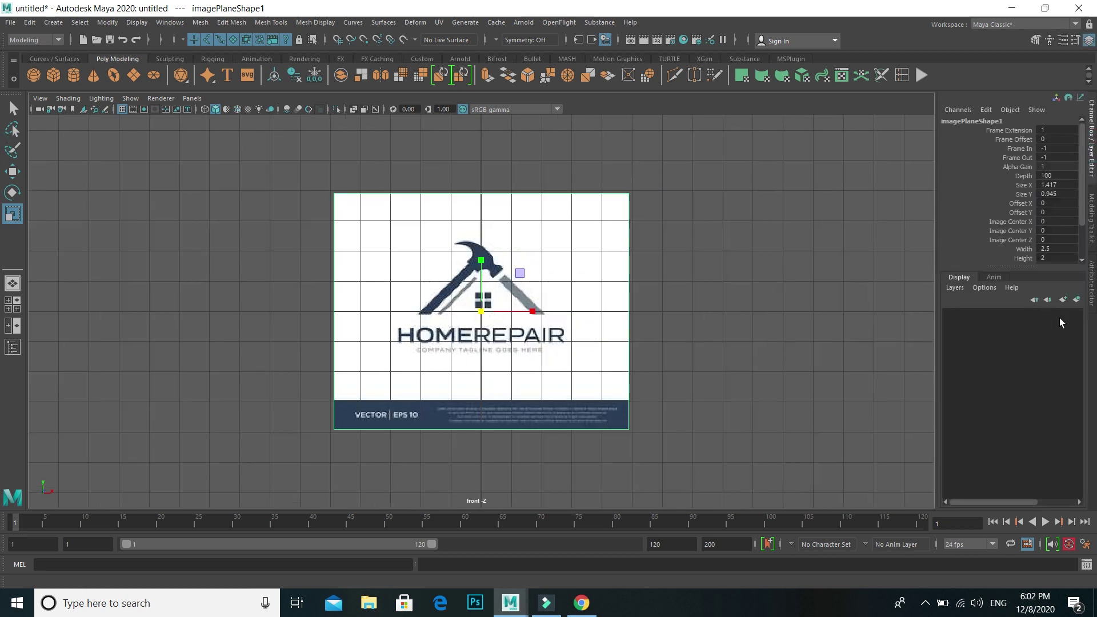
left_click(1076, 300)
left_click(976, 315)
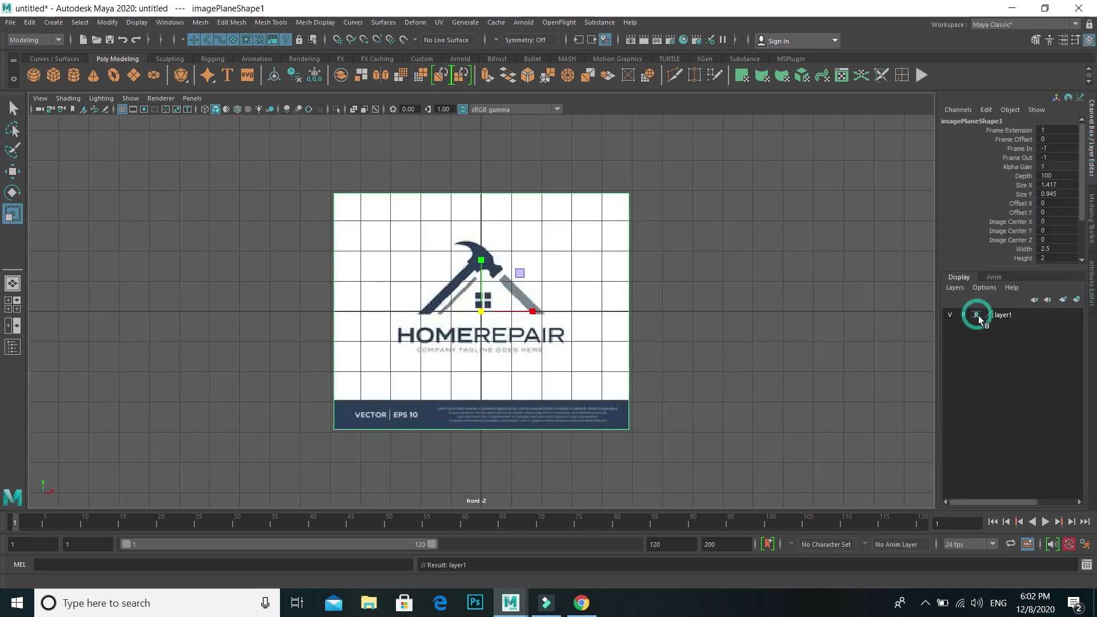
left_click(976, 315)
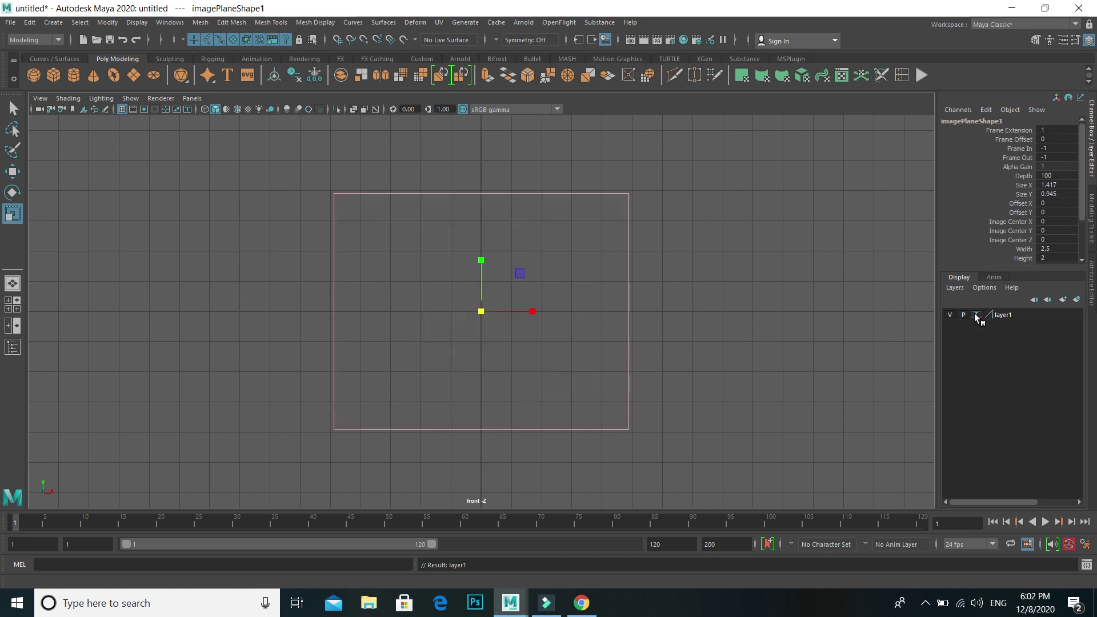
left_click(977, 315)
left_click(977, 315)
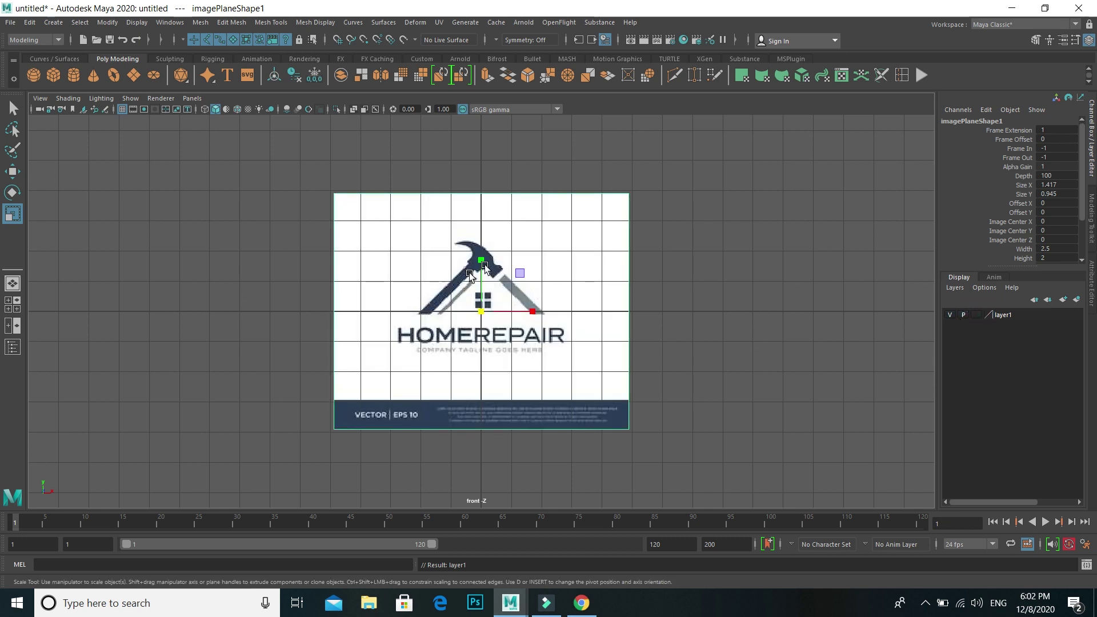
Lower the image plane's Color Gain to a mid grey
left_click(607, 338)
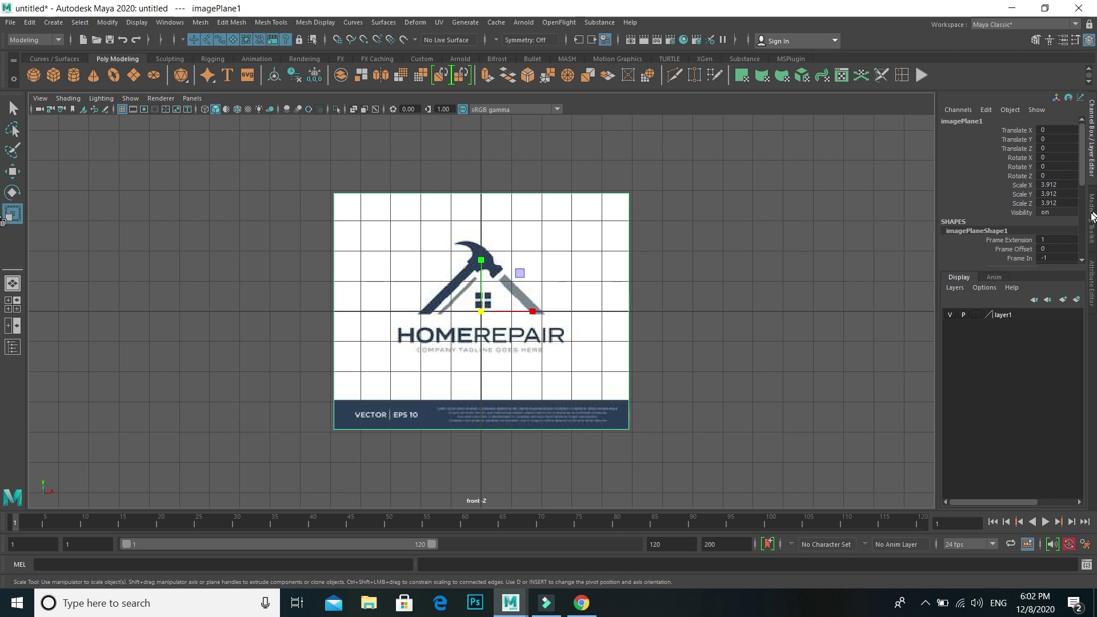
left_click(1092, 289)
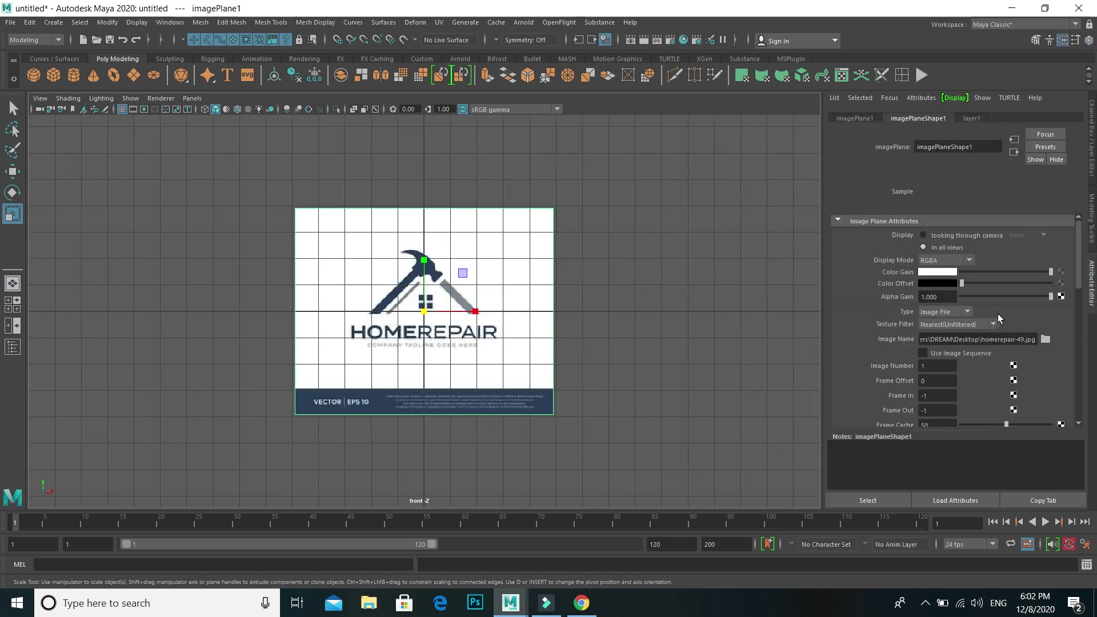
left_click_drag(966, 287, 957, 289)
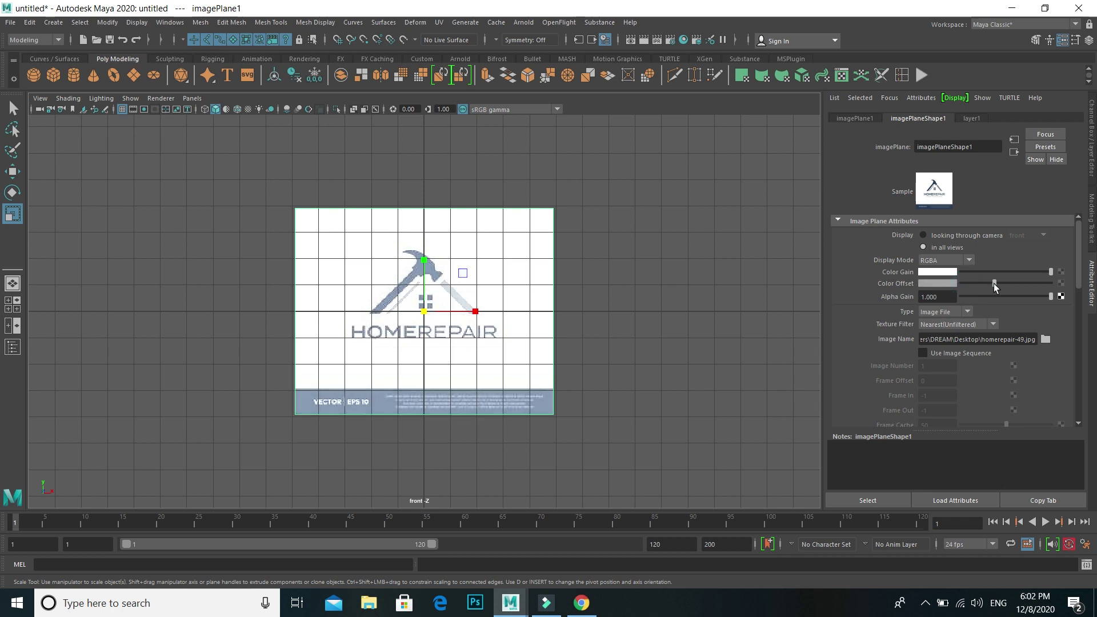
left_click(973, 273)
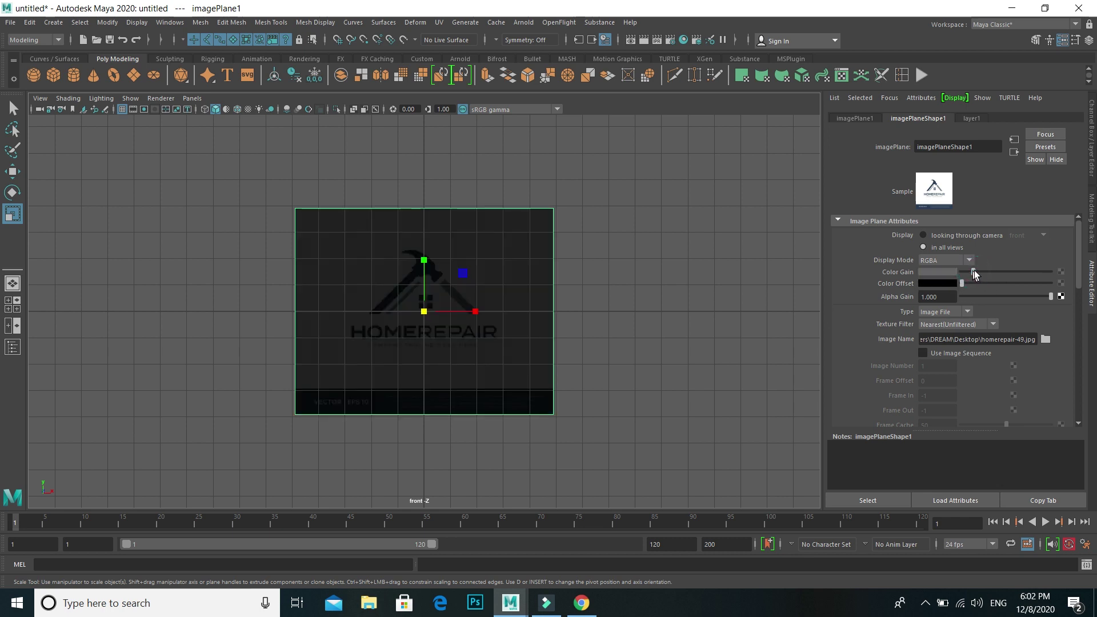
left_click_drag(981, 276, 997, 278)
Set layer1's display type to reference so the image can't be selected
left_click(667, 355)
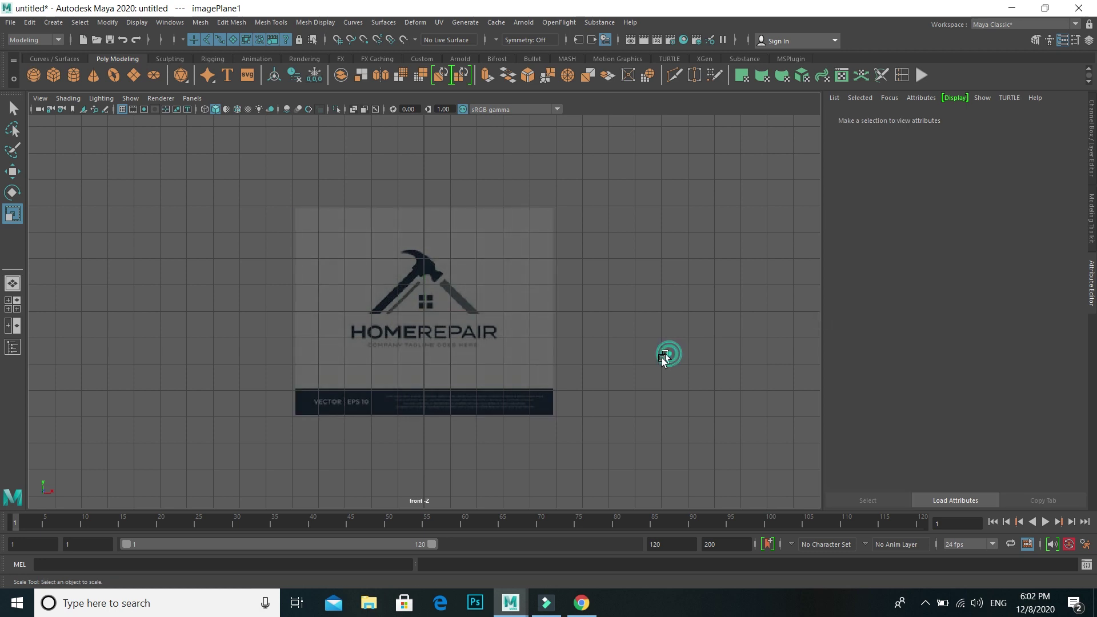
left_click_drag(494, 220, 585, 345)
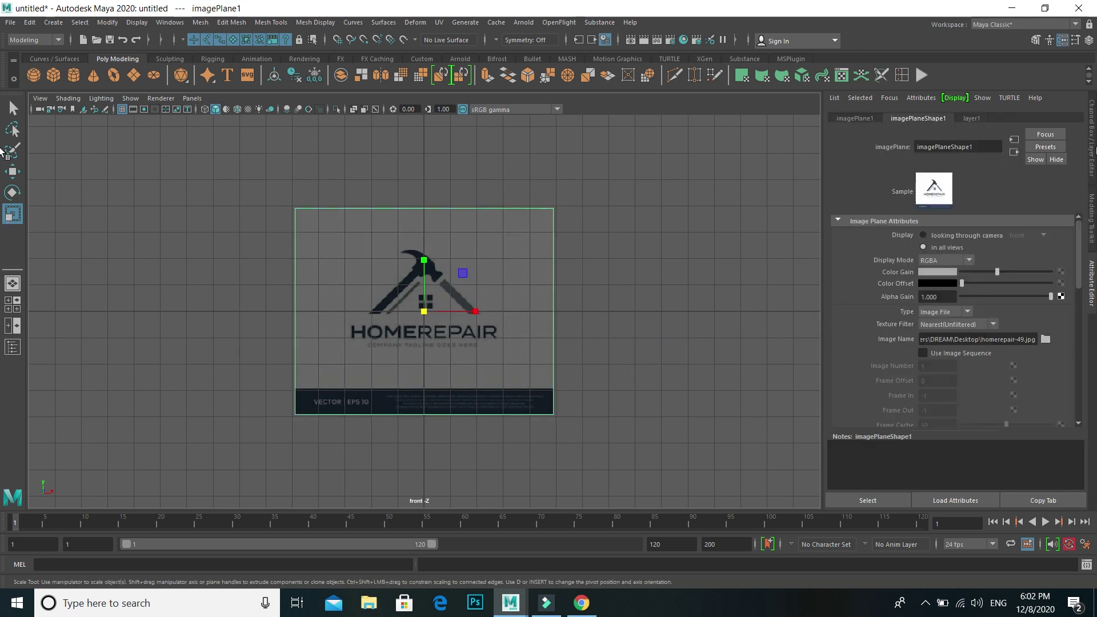
key("ctrl+a")
double_click(976, 314)
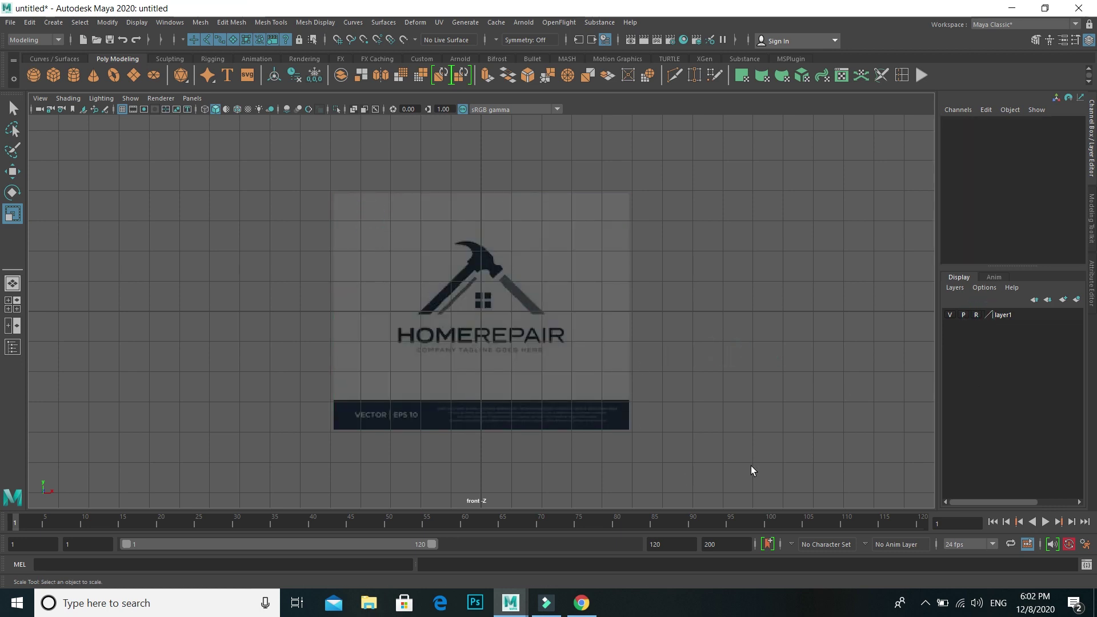
Zoom and pan the front view to frame the hammer in the logo
scroll(468, 309, "up", 2)
scroll(454, 216, "up", 3)
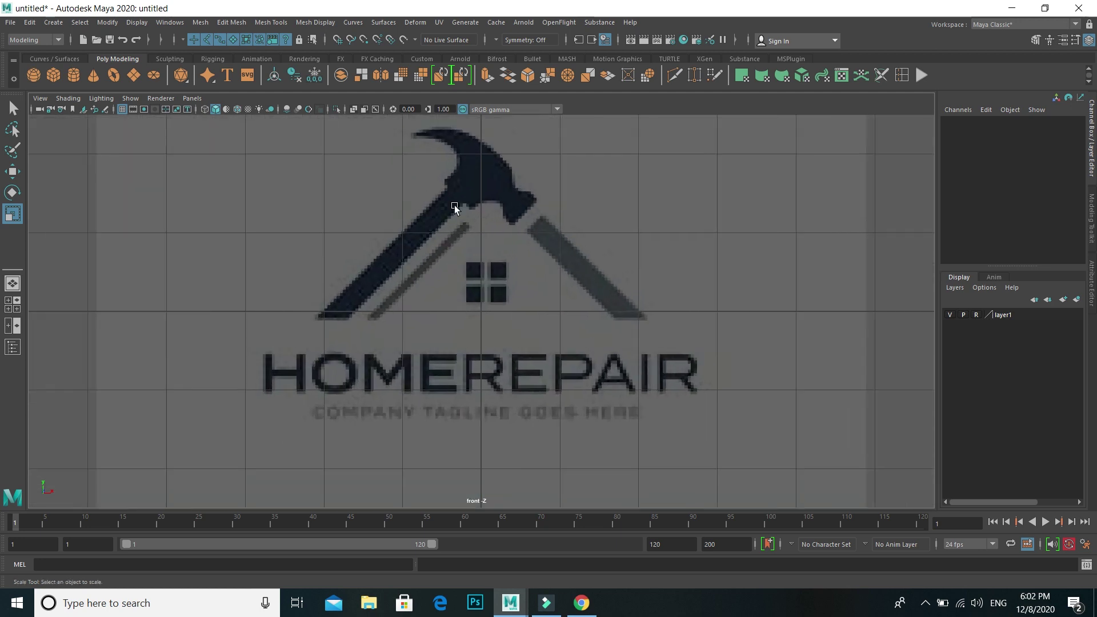
middle_click_drag(503, 246, 489, 354, "alt")
scroll(576, 371, "down", 3)
middle_click_drag(577, 371, 549, 337, "alt")
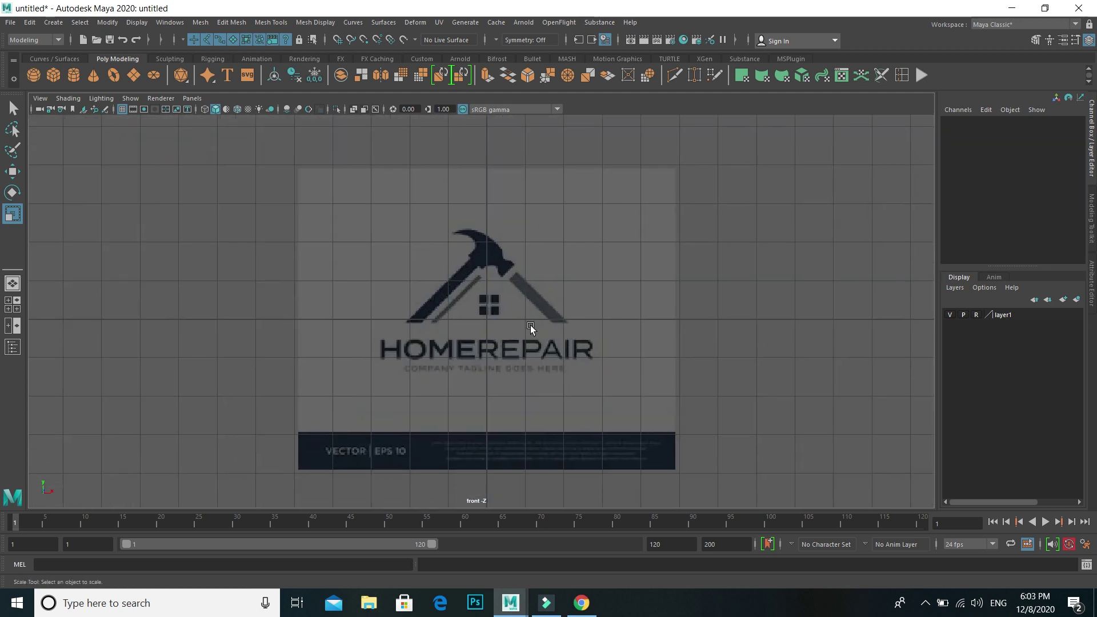
scroll(510, 324, "up", 2)
scroll(510, 320, "down", 2)
scroll(508, 319, "up", 2)
scroll(507, 320, "up", 1)
scroll(507, 319, "down", 1)
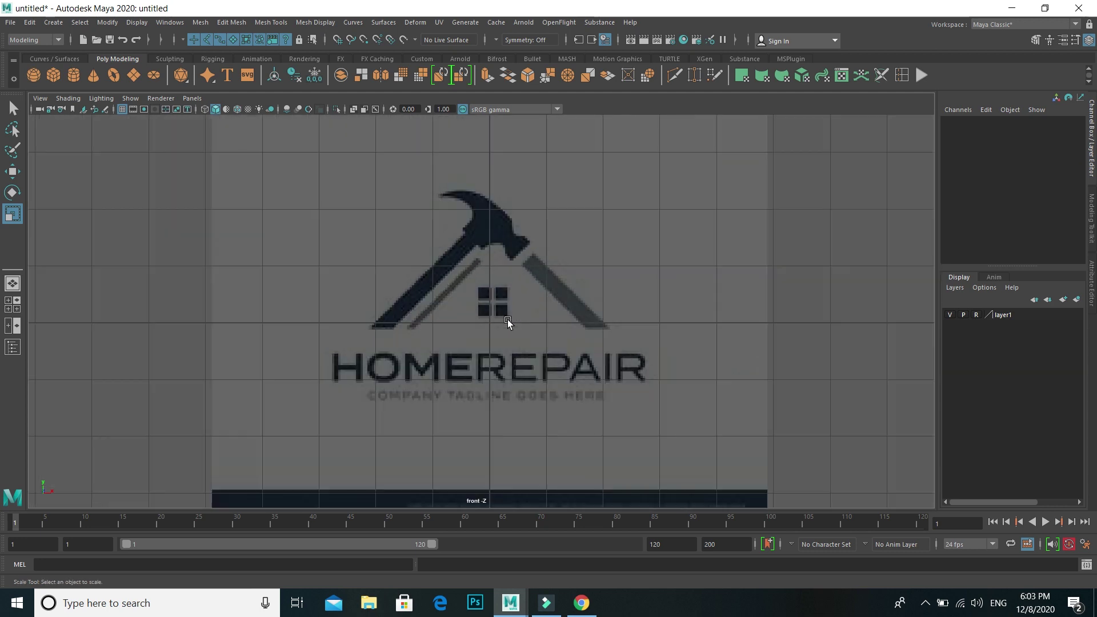
scroll(443, 337, "up", 2)
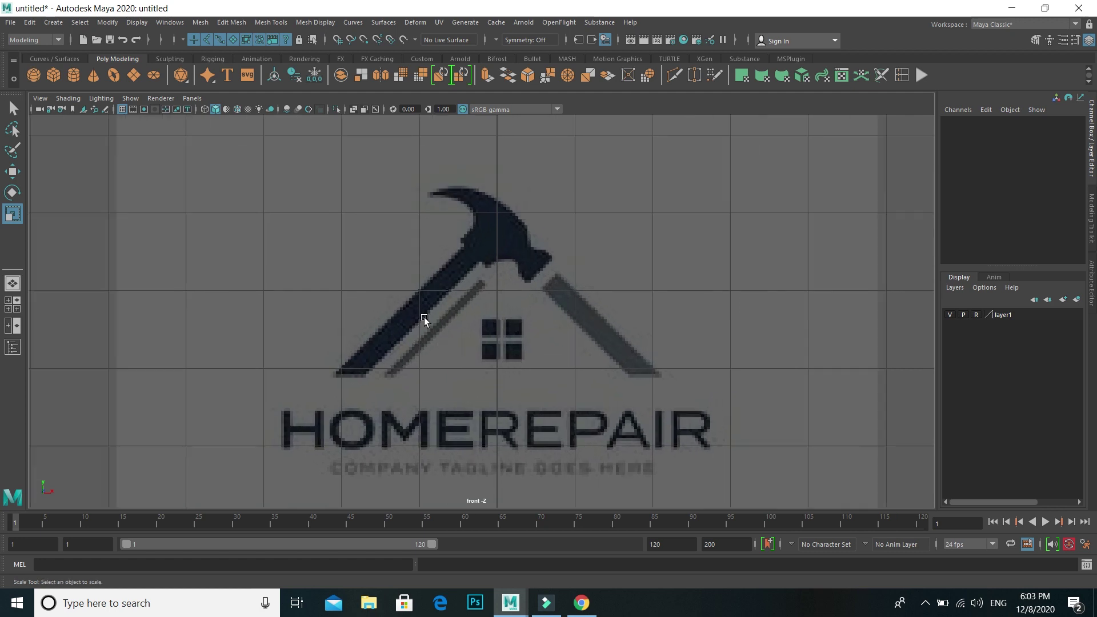
Tear off Create > Curve Tools as a floating window and choose Bezier Curve Tool
left_click(53, 24)
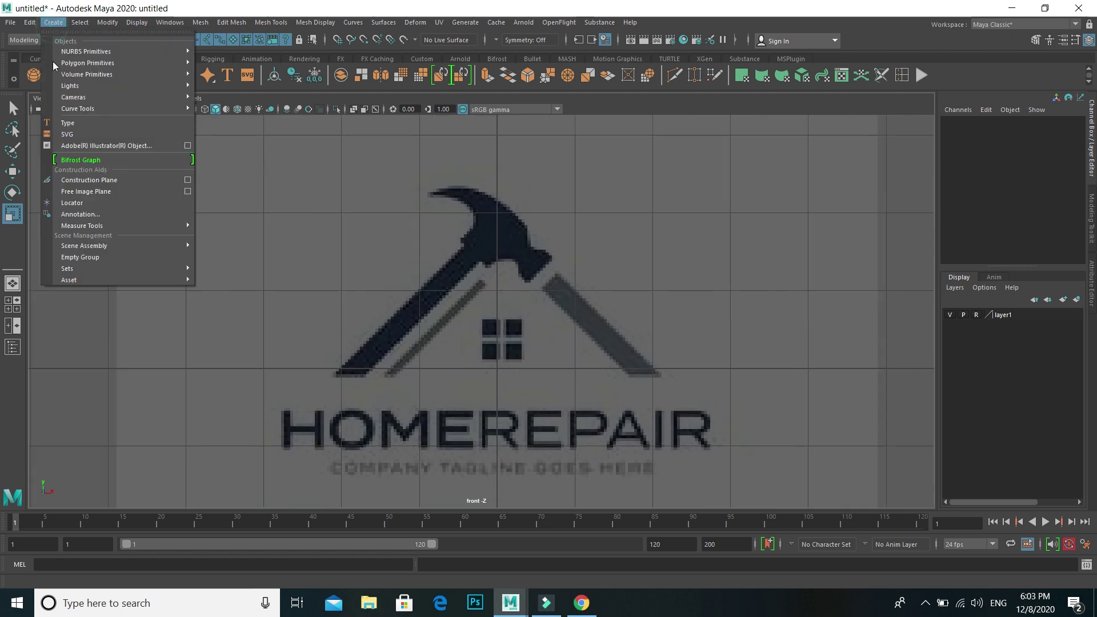
mouse_move(79, 108)
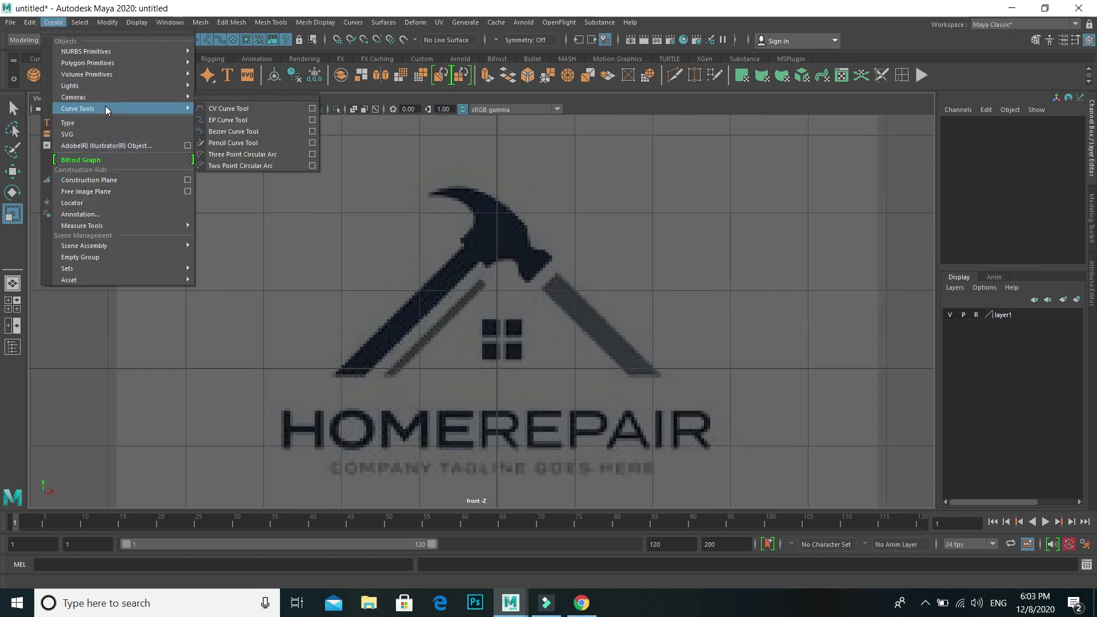
left_click(245, 97)
left_click_drag(379, 144, 861, 185)
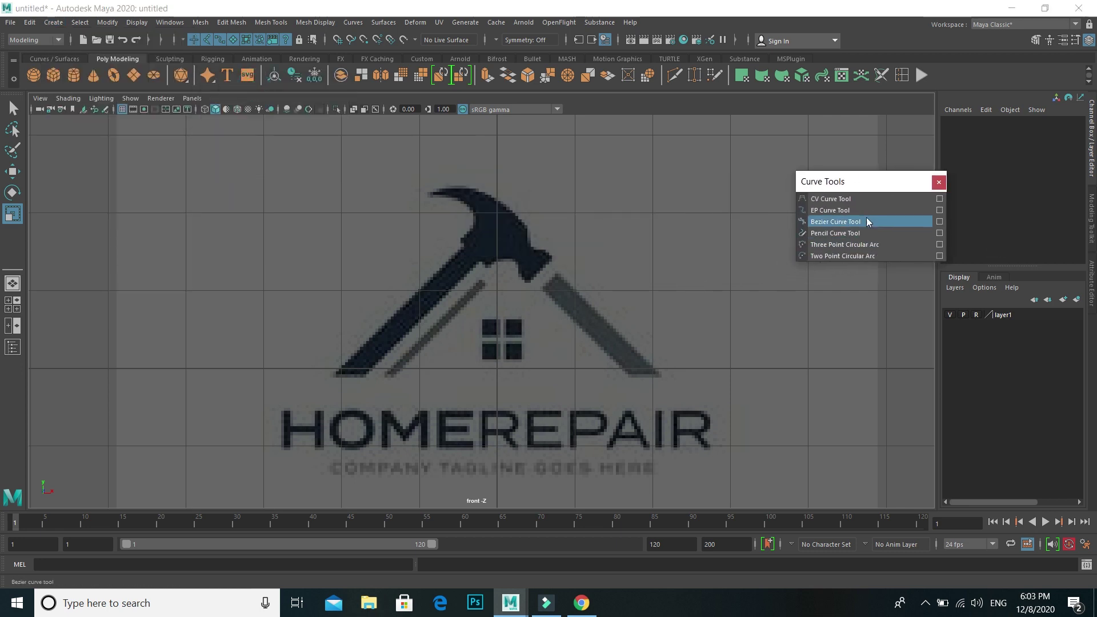
left_click(835, 224)
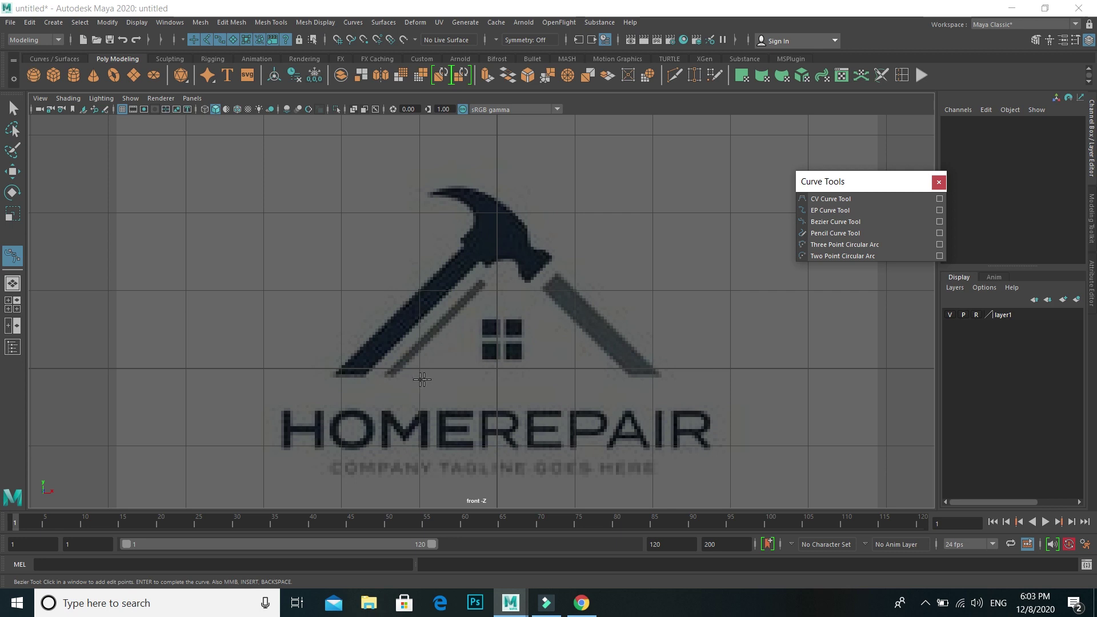
Start the hammer outline at the handle tip, tracing up through the claw notch
left_click(407, 385)
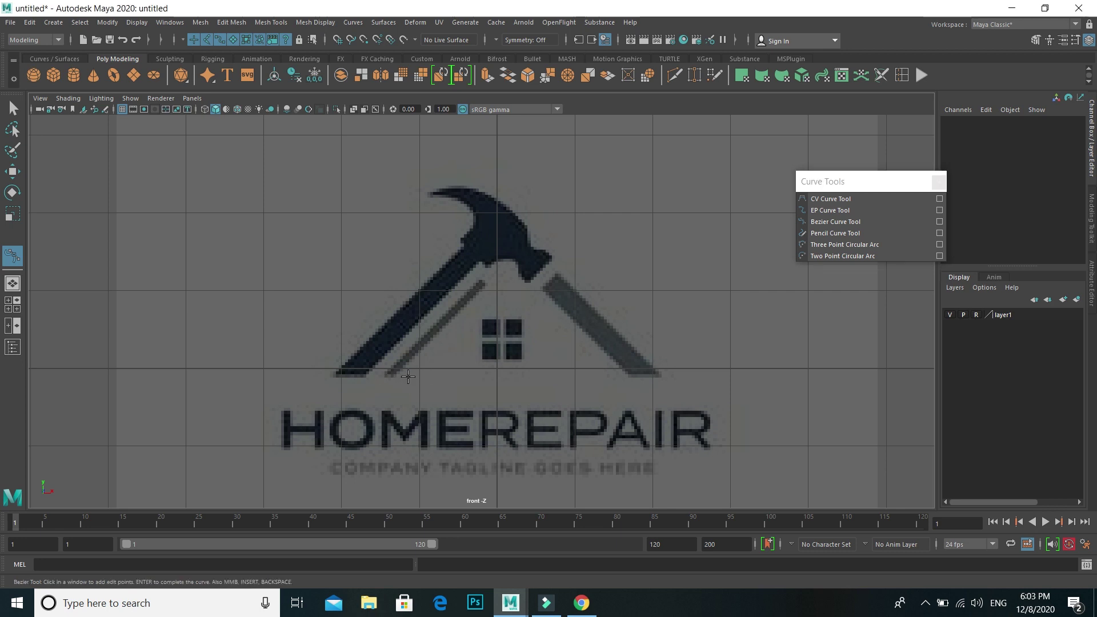
scroll(408, 376, "up", 3)
mouse_move(407, 376)
middle_mouse_down("alt")
mouse_move(507, 380)
mouse_move(422, 386)
middle_mouse_up("alt")
scroll(440, 386, "down", 5)
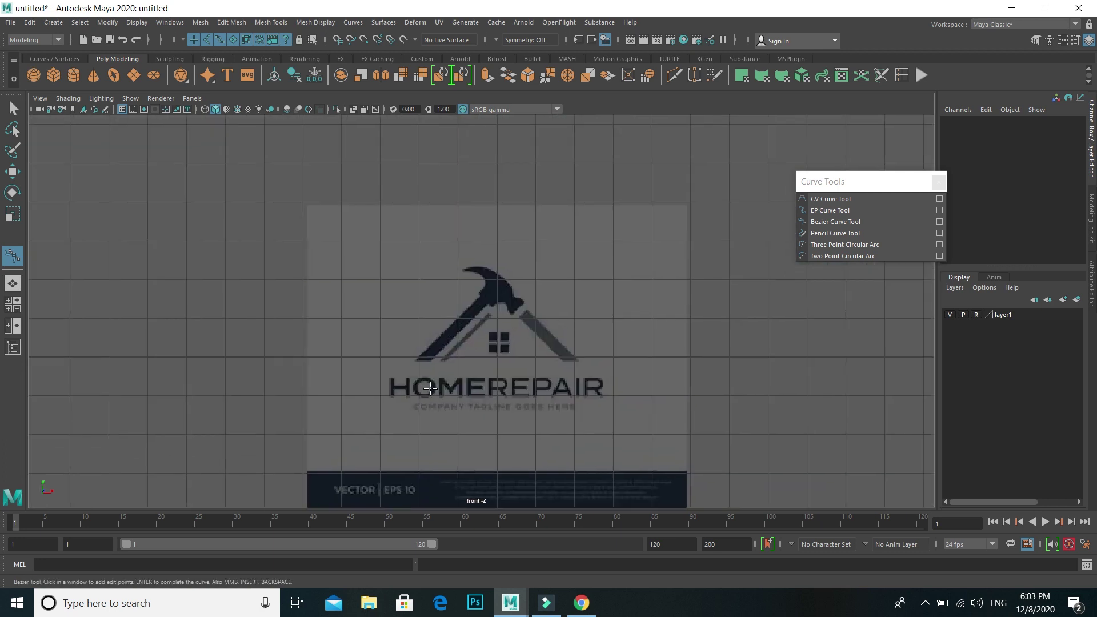
scroll(423, 380, "up", 2)
scroll(411, 377, "up", 2)
scroll(406, 374, "up", 1)
scroll(402, 373, "up", 1)
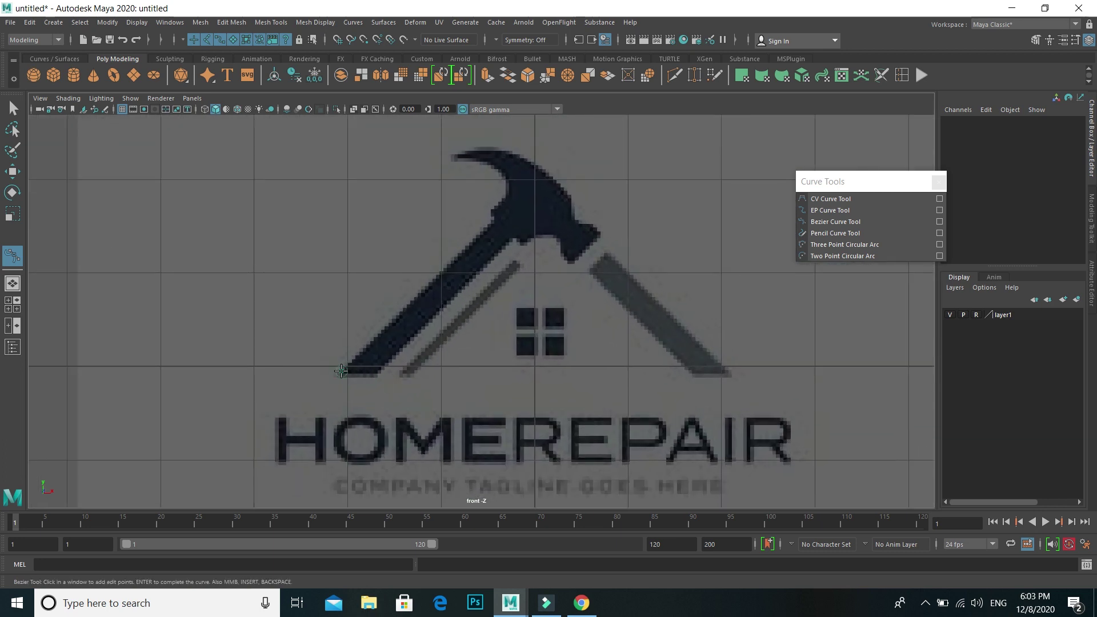
left_click(515, 210)
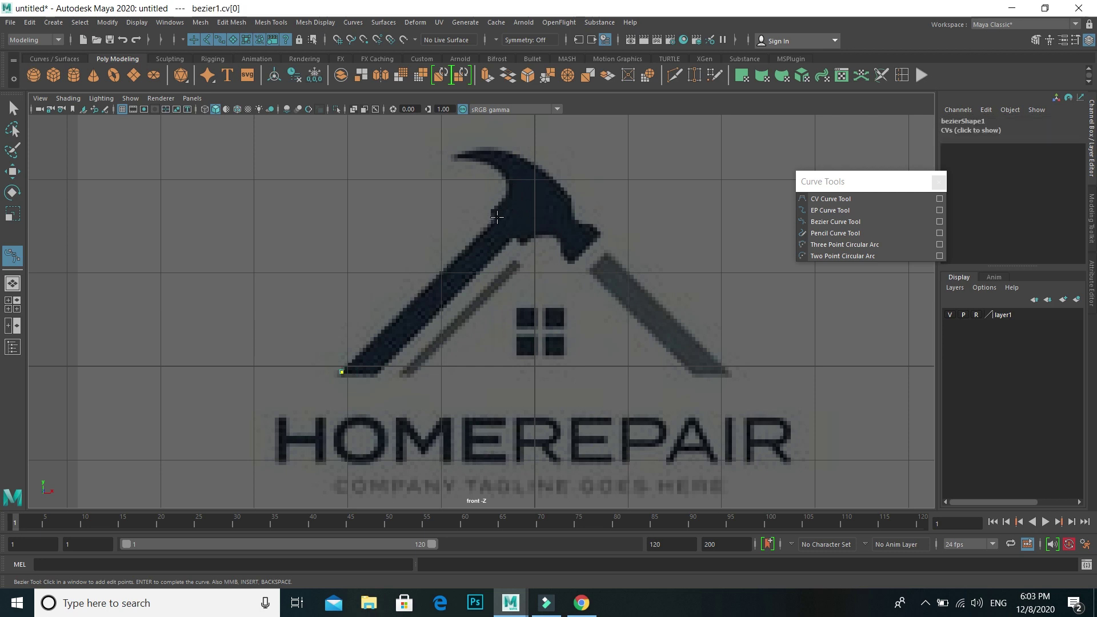
scroll(495, 220, "up", 2)
scroll(491, 246, "up", 2)
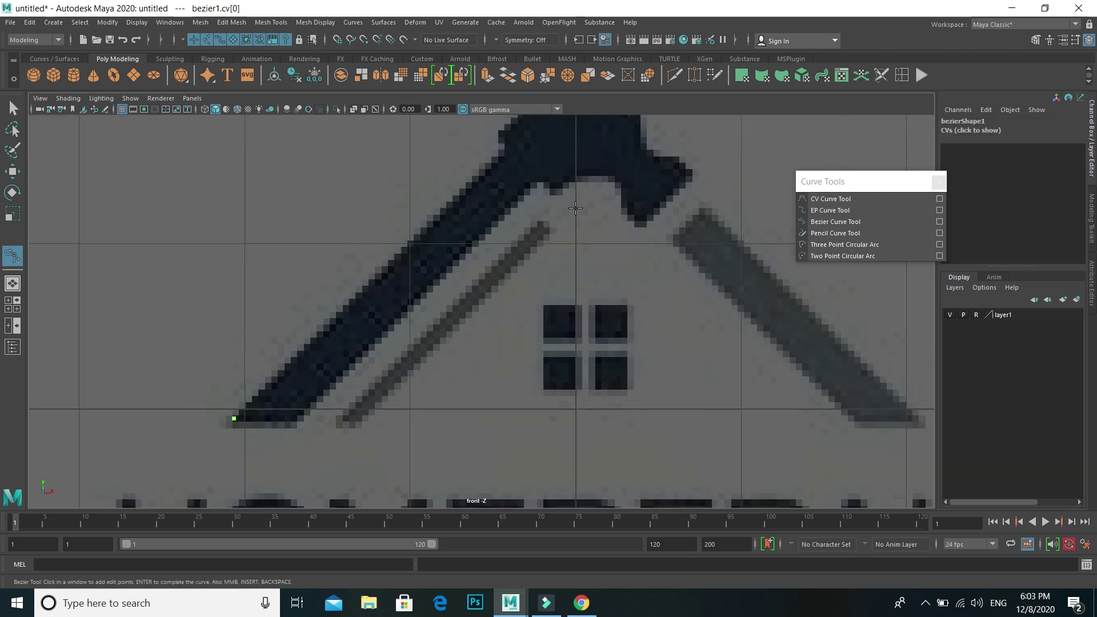
scroll(514, 400, "up", 2)
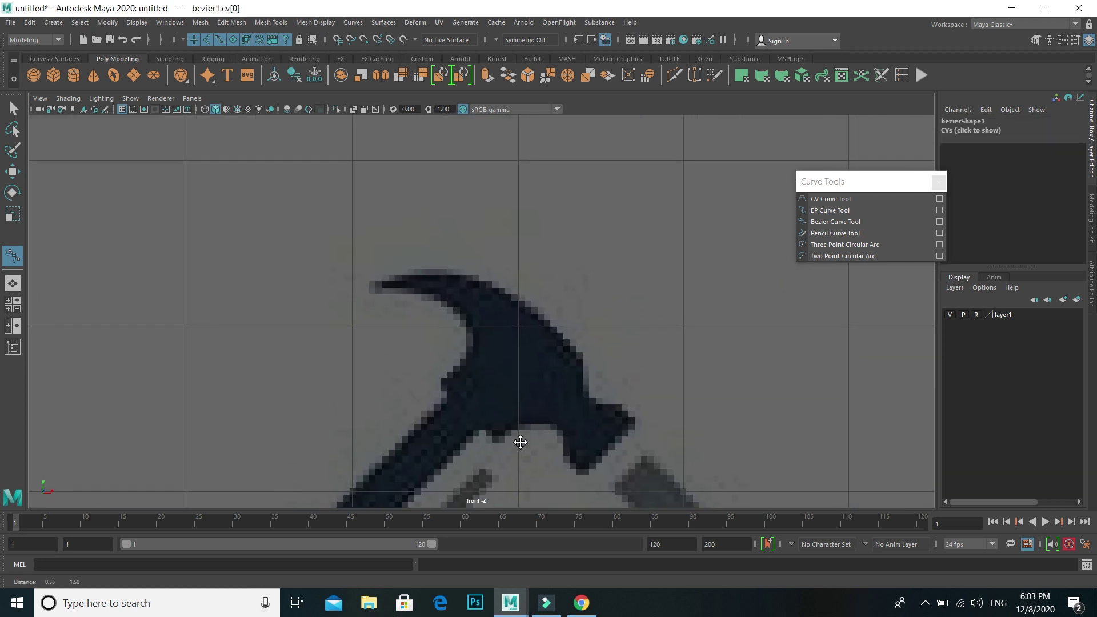
left_click(444, 399)
left_click(448, 391)
left_click(441, 390)
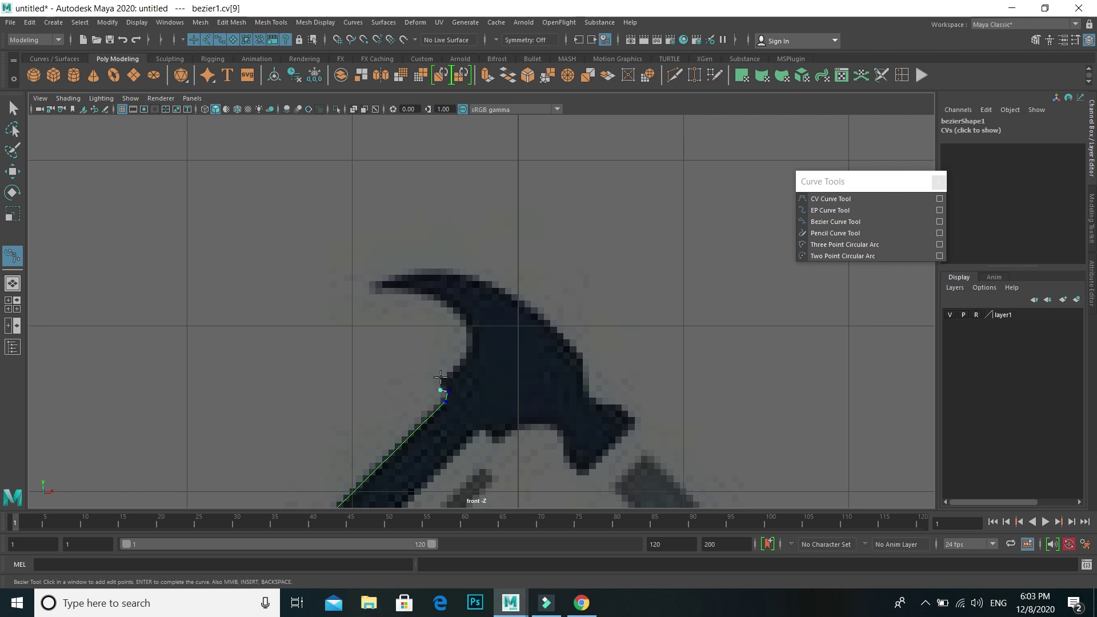
left_click(449, 378)
left_click_drag(463, 315, 439, 283)
Trace the claw tip, the top of the hammer head and its striking face
left_click(377, 287)
left_click_drag(516, 300, 589, 354)
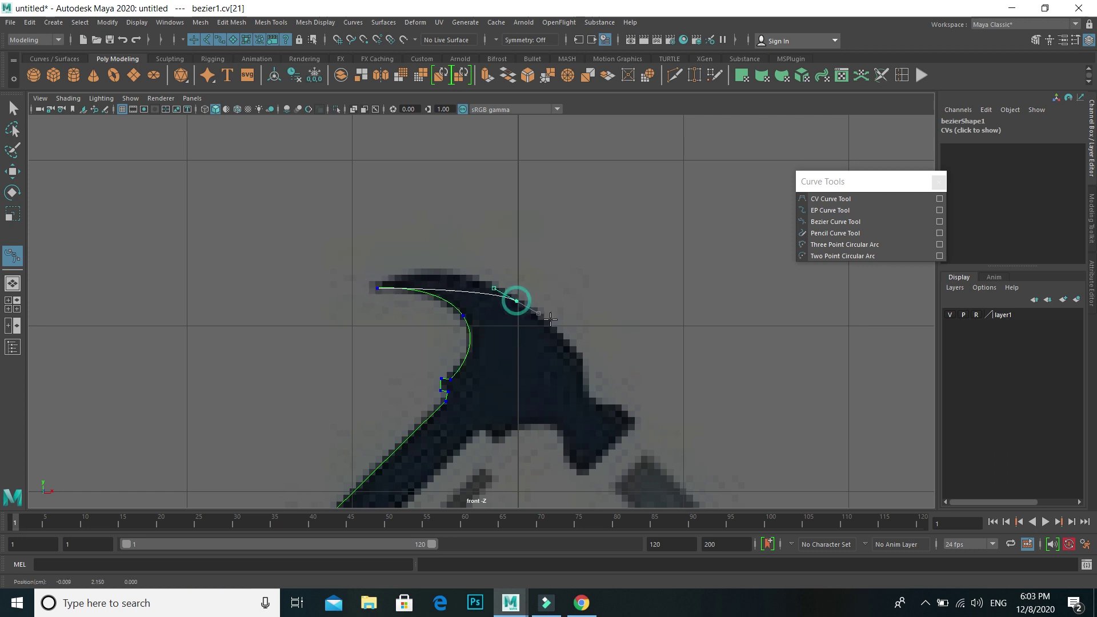
left_click(580, 353)
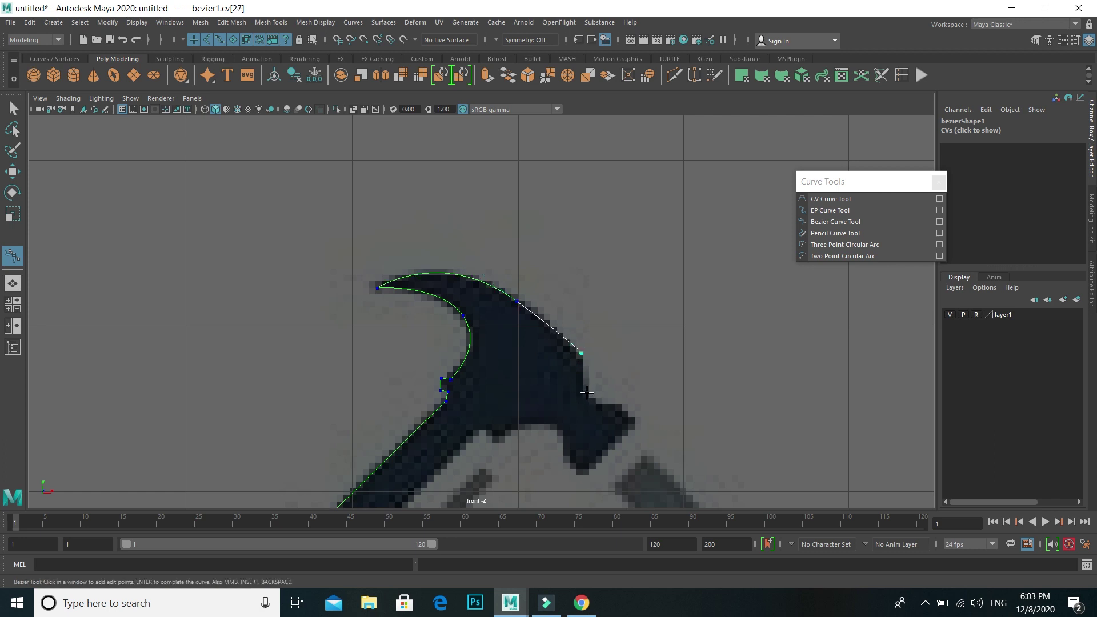
left_click(585, 391)
left_click(595, 401)
left_click(621, 406)
middle_click_drag(633, 457, 624, 311, "alt")
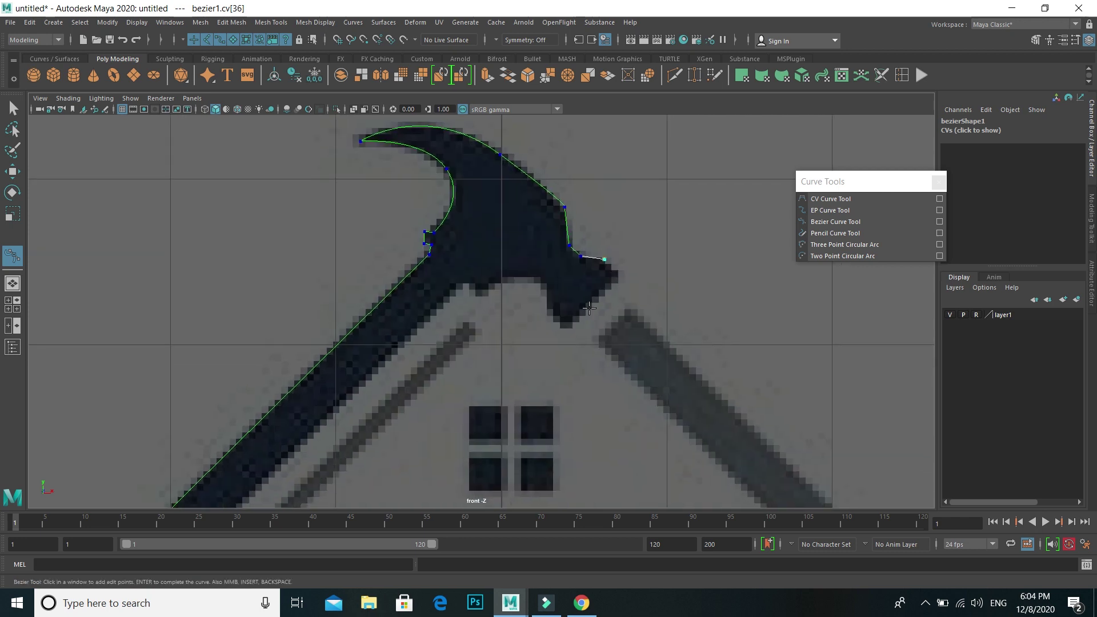
left_click_drag(601, 293, 570, 319)
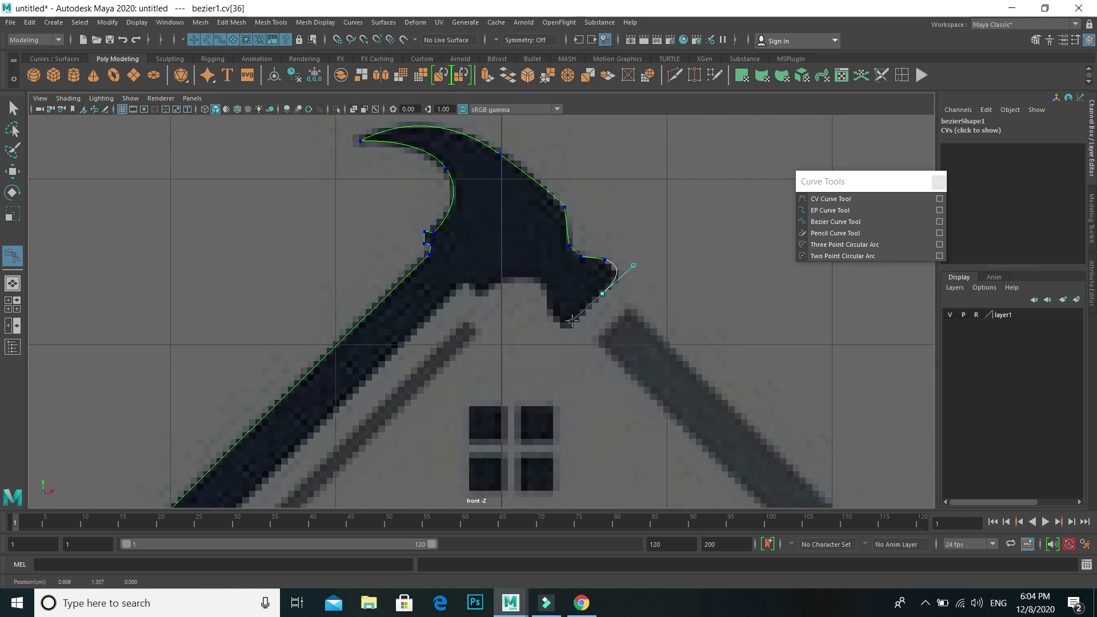
left_click(572, 320)
Fix a misplaced point, then trace the hammer face bottom and head underside to the handle
key("ctrl+z")
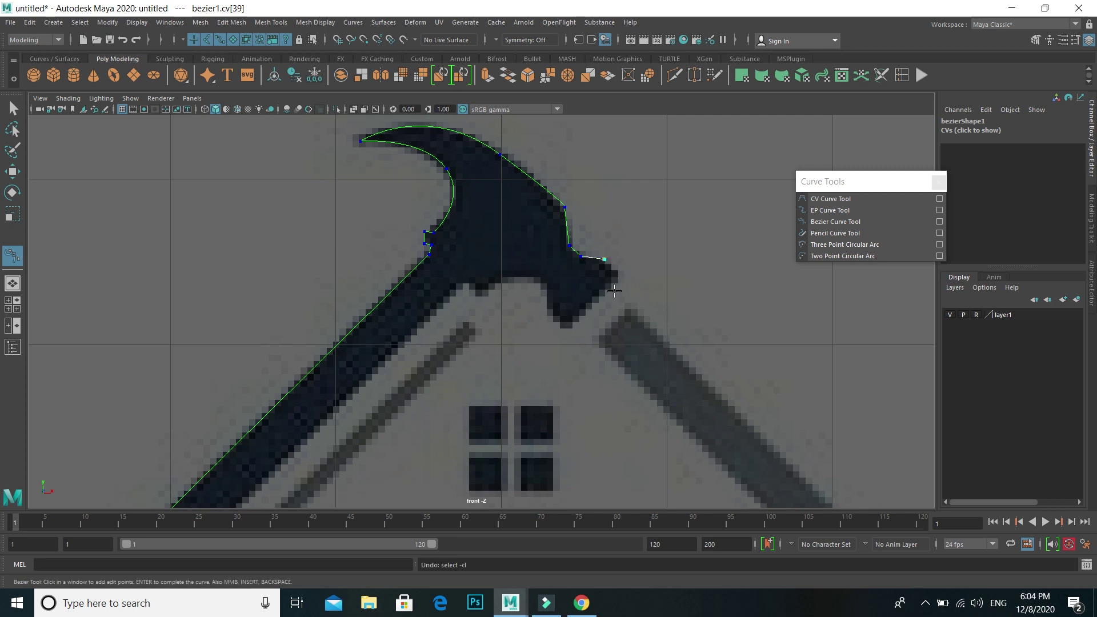
left_click(618, 274)
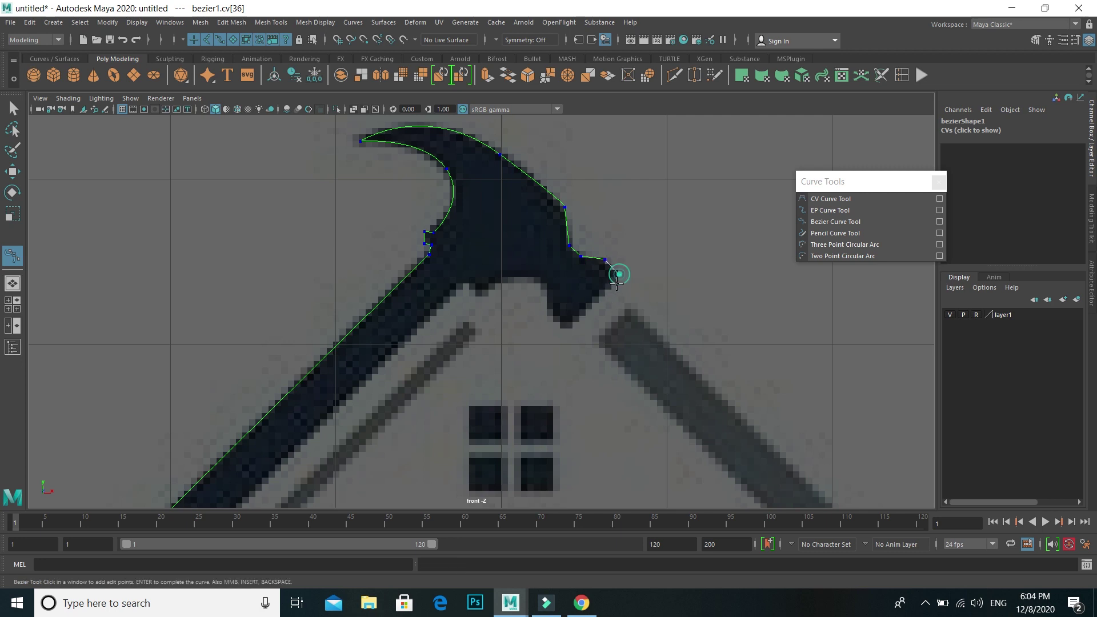
left_click(570, 325)
left_click(550, 313)
left_click(547, 293)
left_click(537, 279)
left_click(503, 277)
scroll(518, 330, "down", 5)
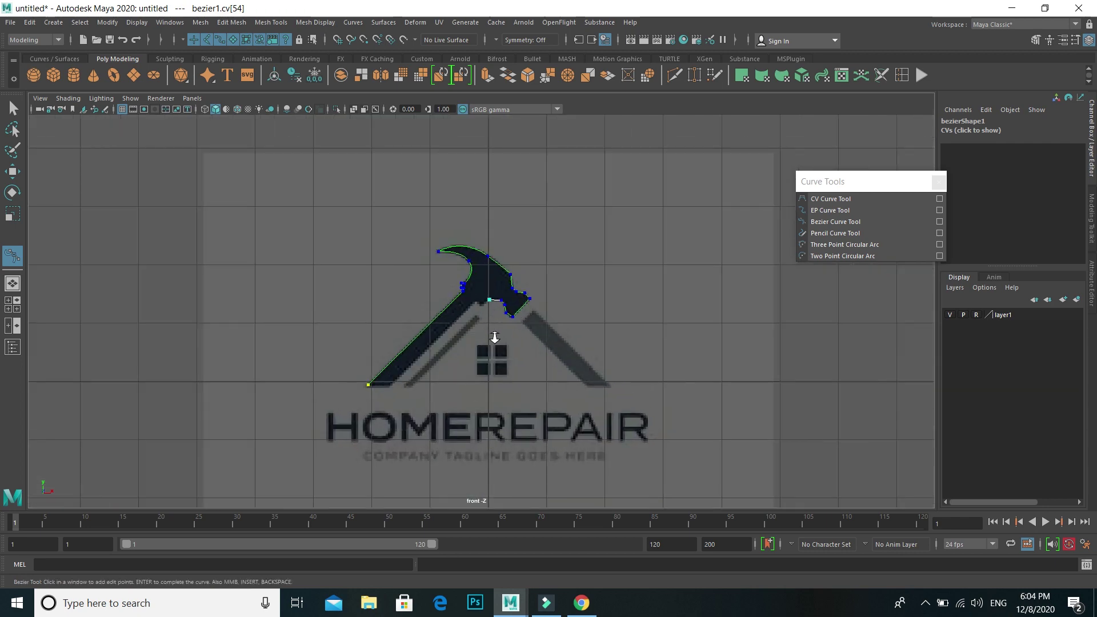
scroll(499, 332, "up", 5)
left_click(497, 281)
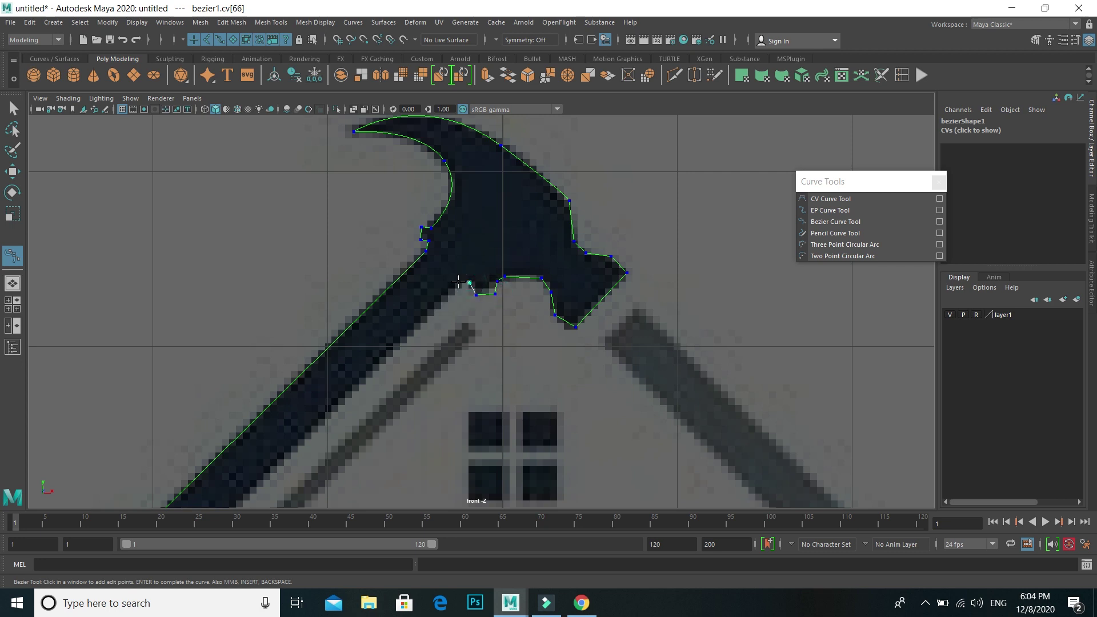
Run the outline down to the handle's lower end and finish the bezier1 curve
scroll(451, 293, "down", 3)
scroll(446, 309, "down", 1)
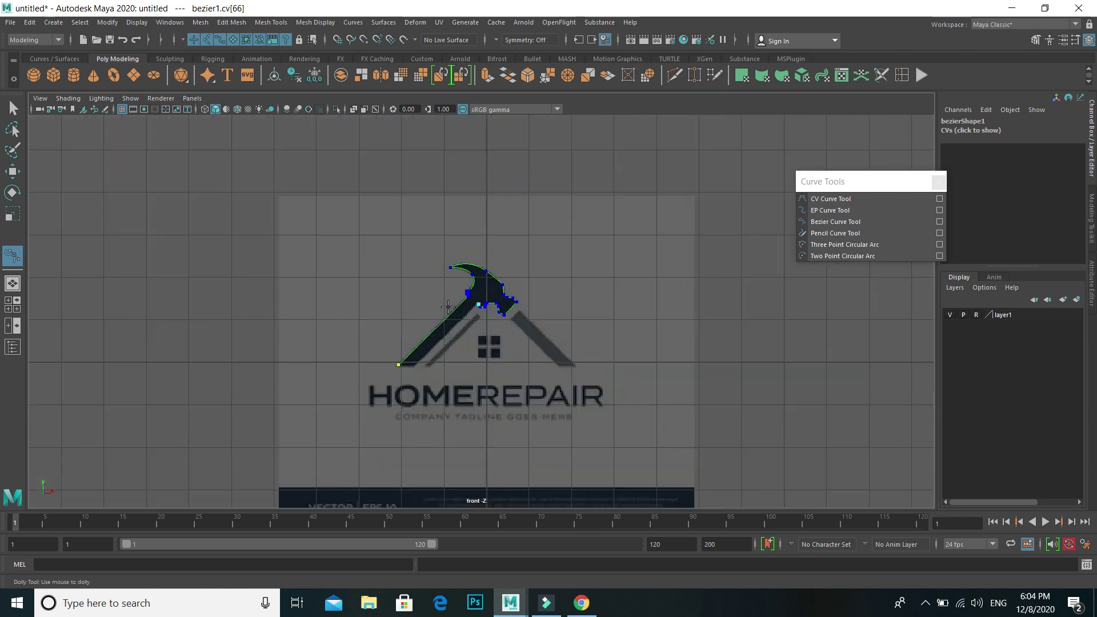
scroll(320, 474, "up", 3)
scroll(326, 487, "up", 1)
left_click(283, 470)
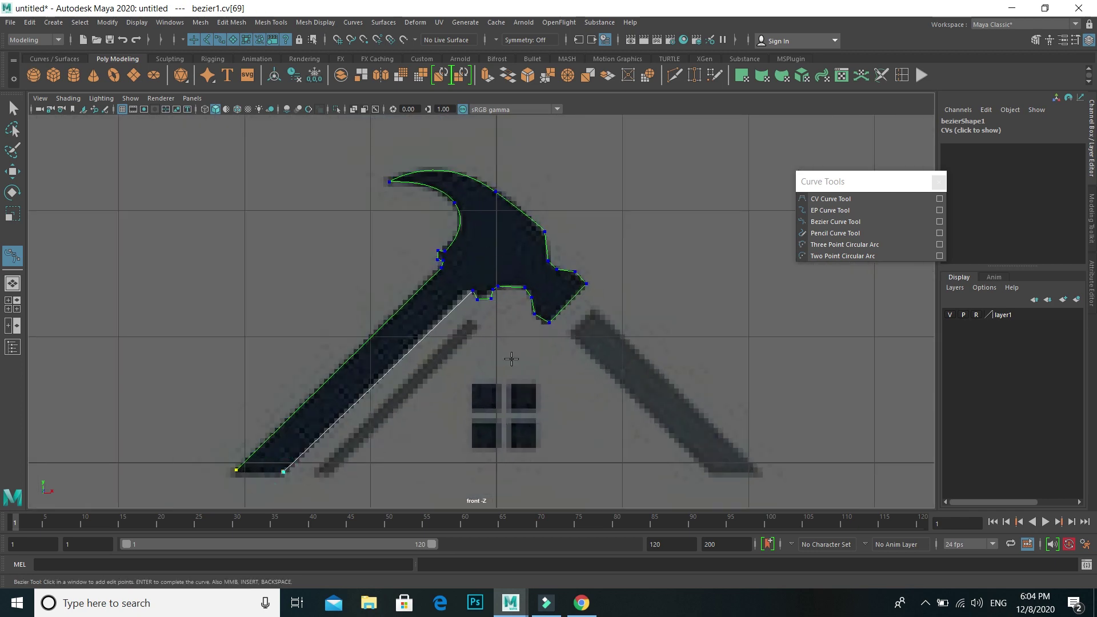
middle_click_drag(563, 384, 648, 222, "alt")
scroll(415, 297, "up", 3)
middle_click_drag(418, 322, 420, 324, "alt")
key("Return")
Switch to the Scale tool and reframe the view toward the right roof bar
key("r")
scroll(457, 326, "down", 5)
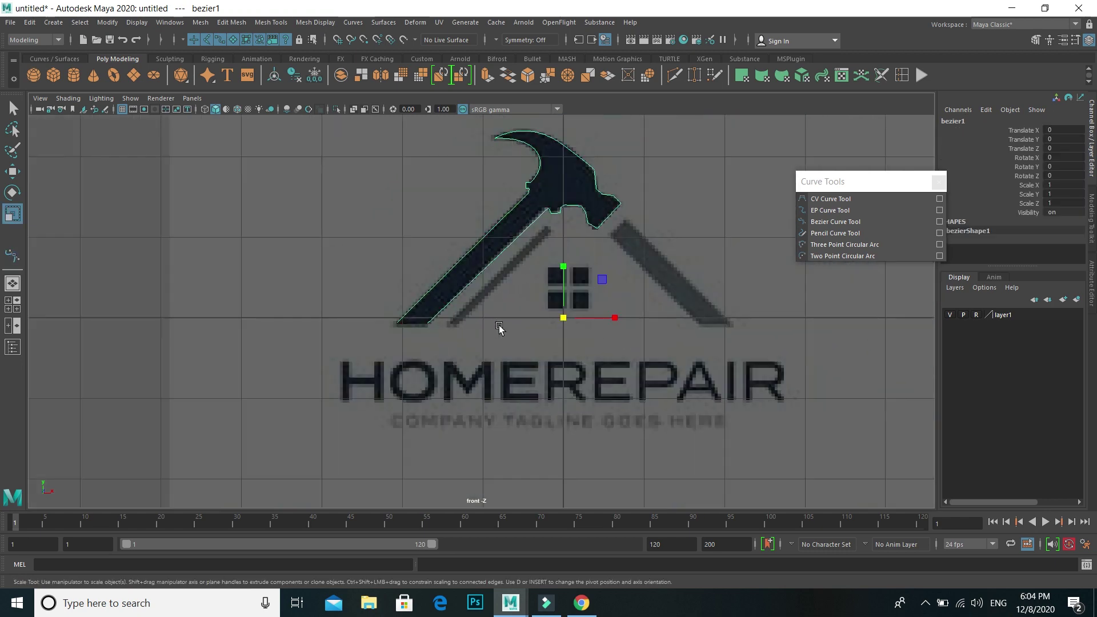
scroll(406, 382, "up", 2)
scroll(417, 378, "up", 1)
scroll(416, 377, "up", 1)
scroll(456, 372, "up", 1)
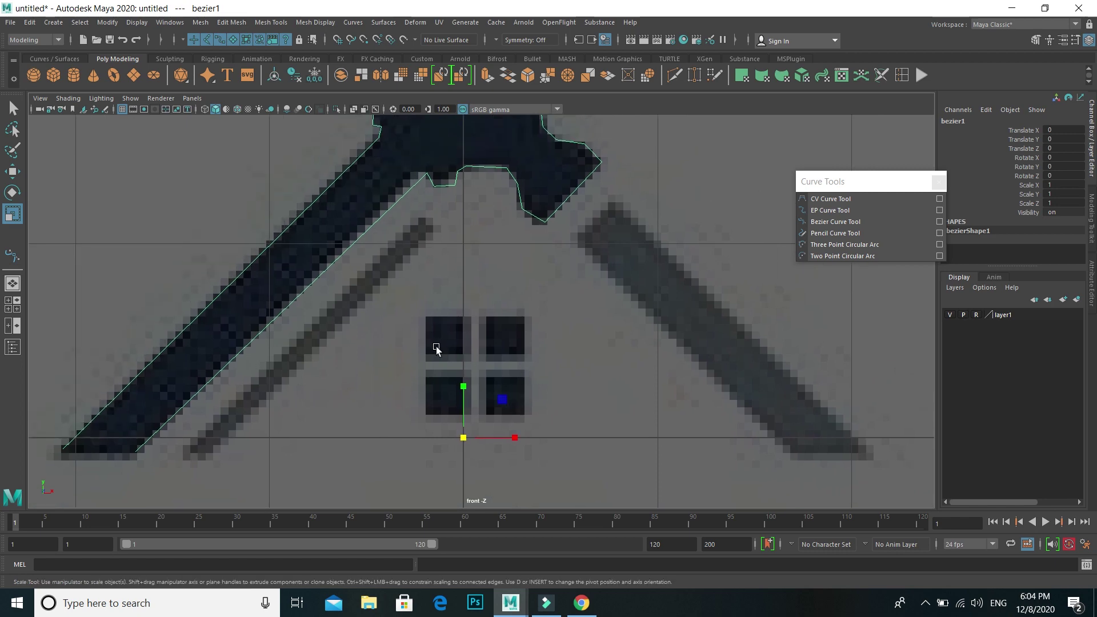
scroll(435, 350, "up", 3)
scroll(436, 350, "down", 5)
scroll(436, 348, "up", 4)
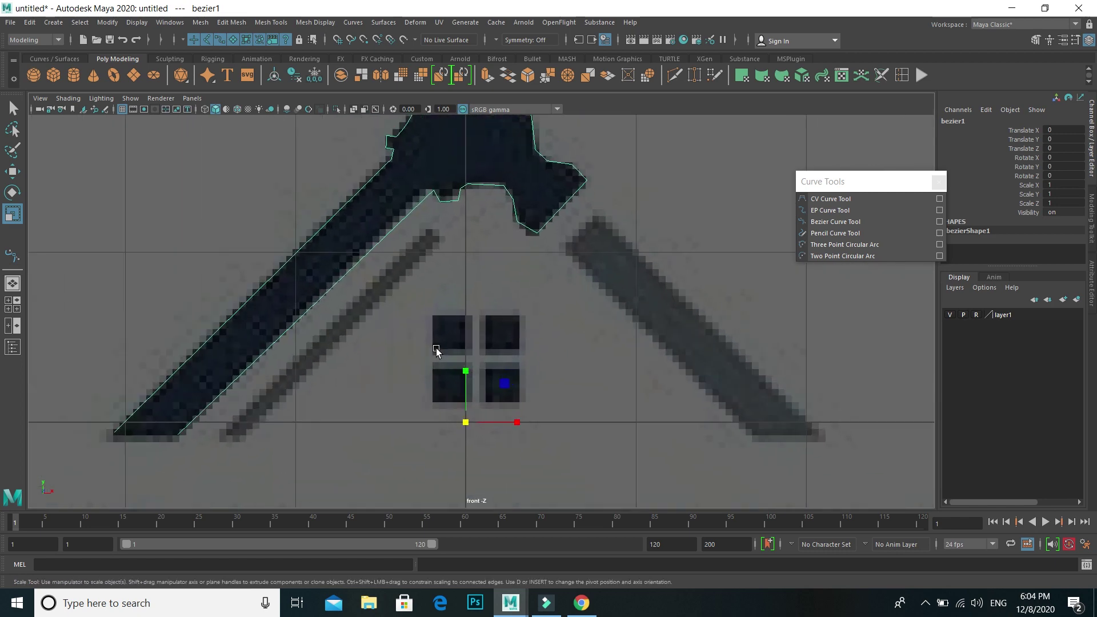
scroll(436, 348, "down", 4)
scroll(491, 365, "up", 1)
scroll(491, 366, "up", 3)
scroll(572, 297, "up", 1)
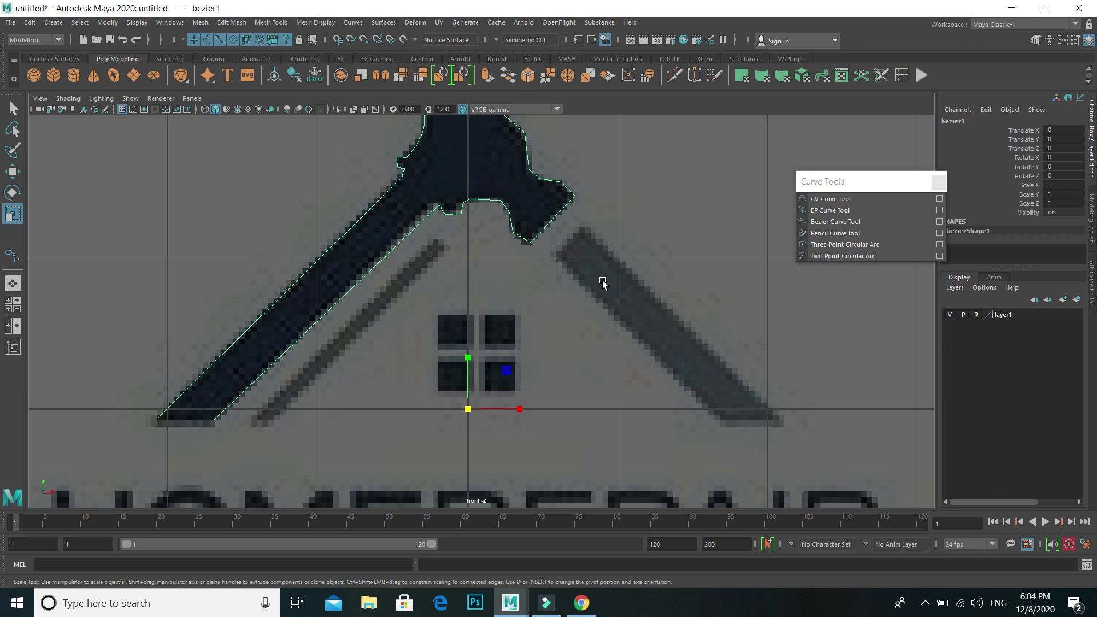
scroll(628, 297, "up", 1)
middle_click_drag(707, 350, 514, 360, "alt")
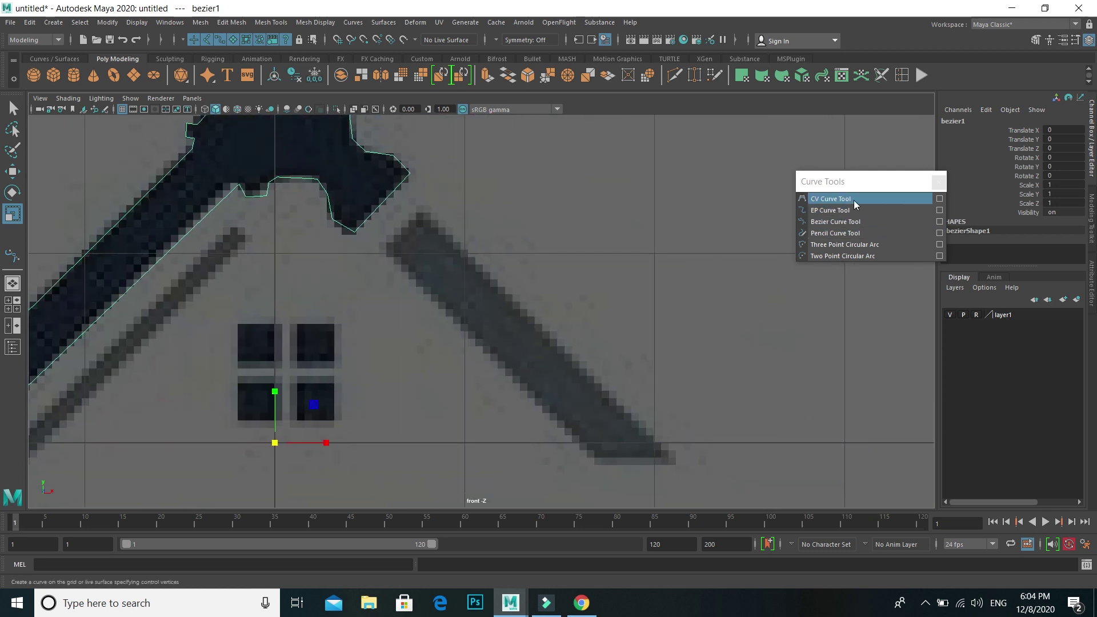
Outline the right roof bar with a four-corner CV curve
left_click(939, 199)
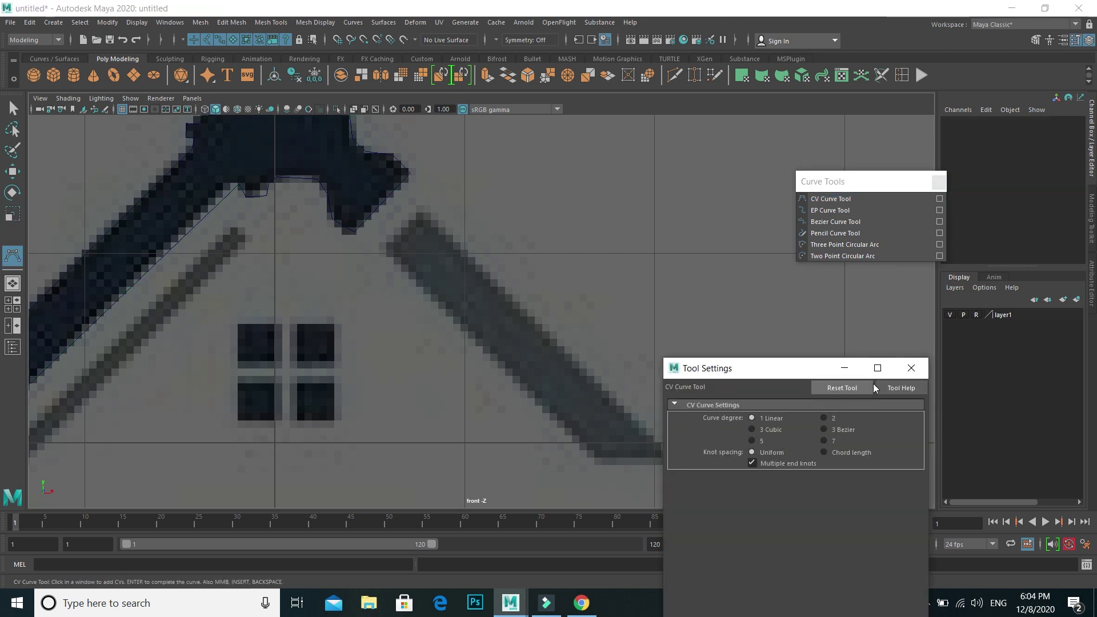
left_click(911, 368)
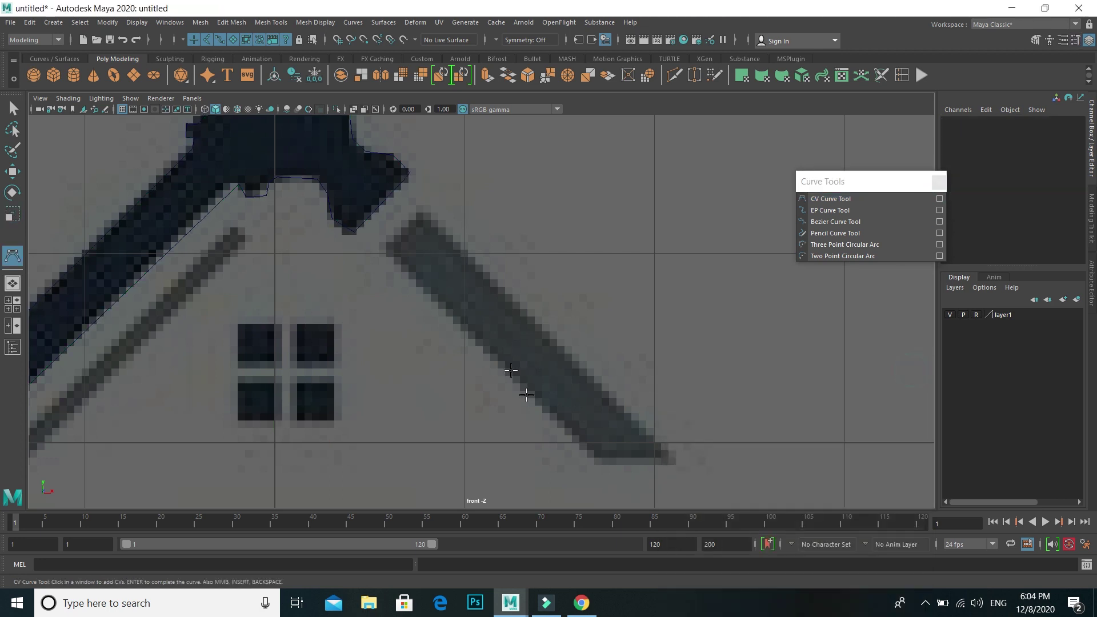
left_click(599, 460)
left_click(384, 248)
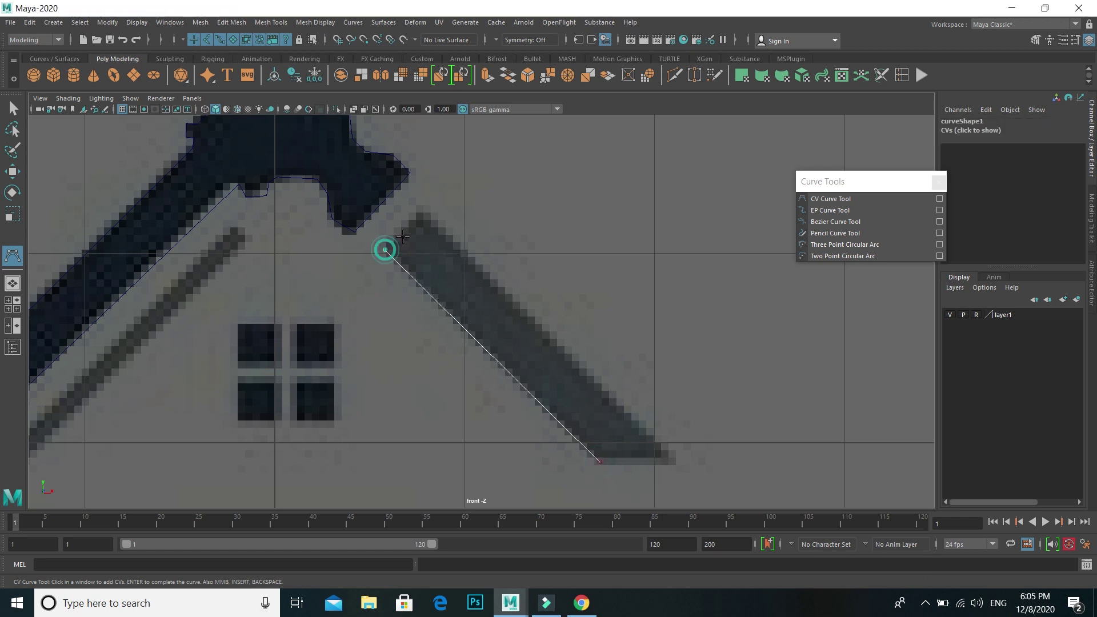
left_click(422, 216)
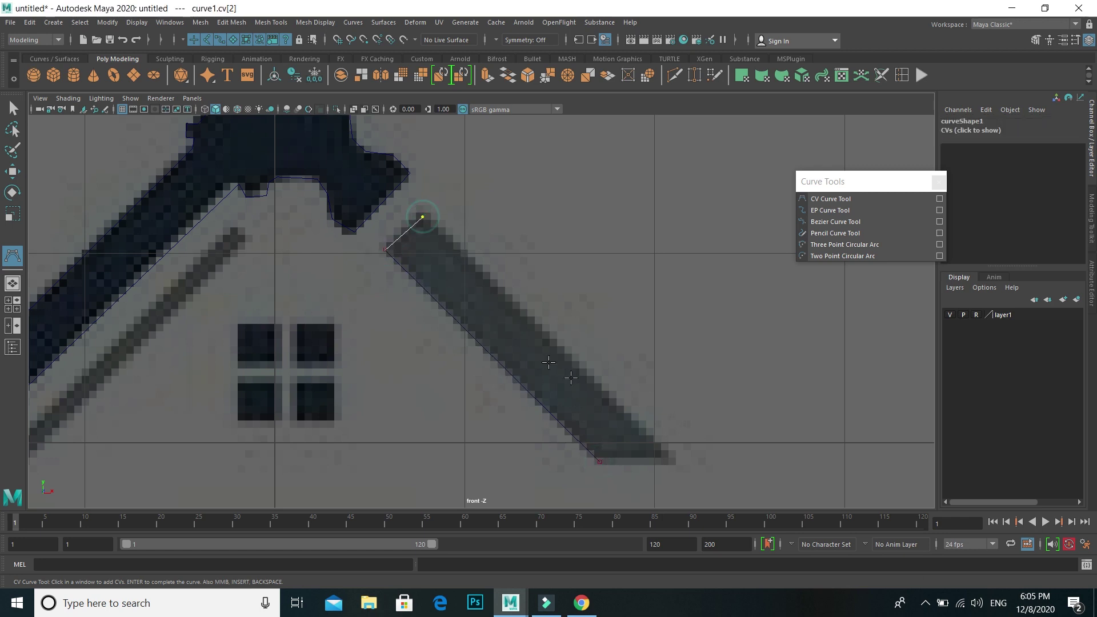
left_click(673, 457)
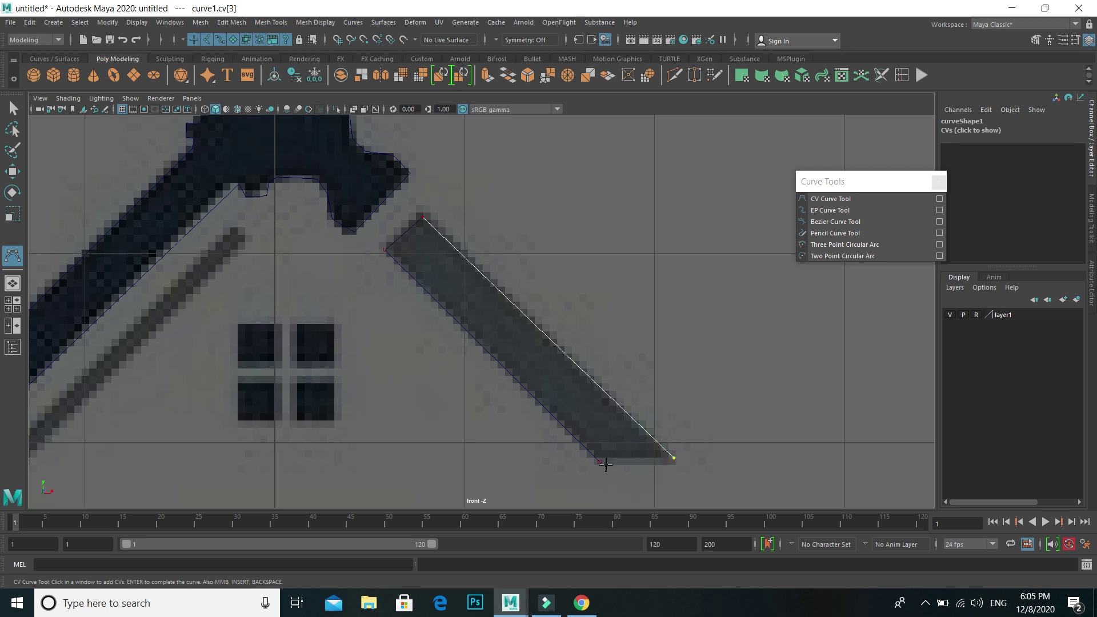
key("Return")
key("r")
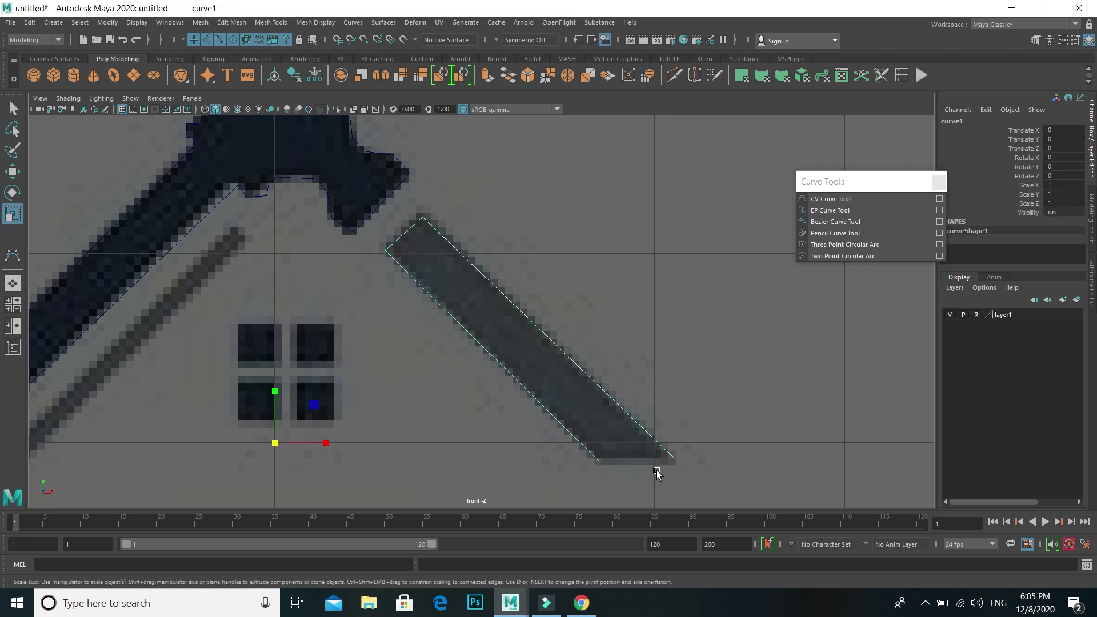
Trace the thin left roof bar with a four-point CV curve, curve2
mouse_move(368, 383)
middle_mouse_down("alt")
mouse_move(474, 398)
mouse_move(580, 376)
middle_mouse_up("alt")
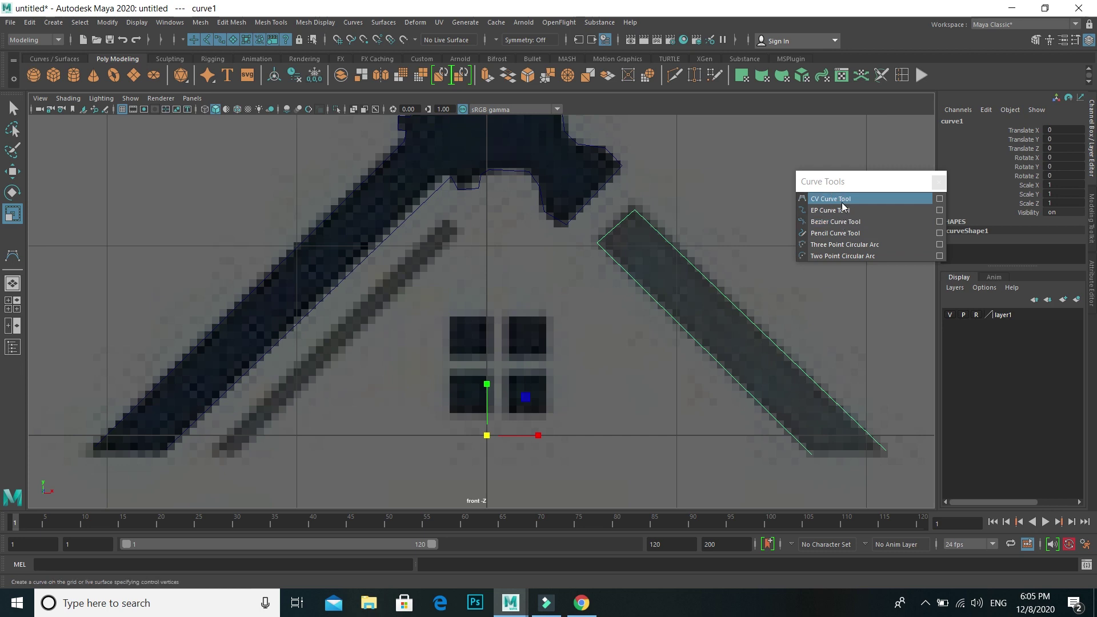
left_click(843, 200)
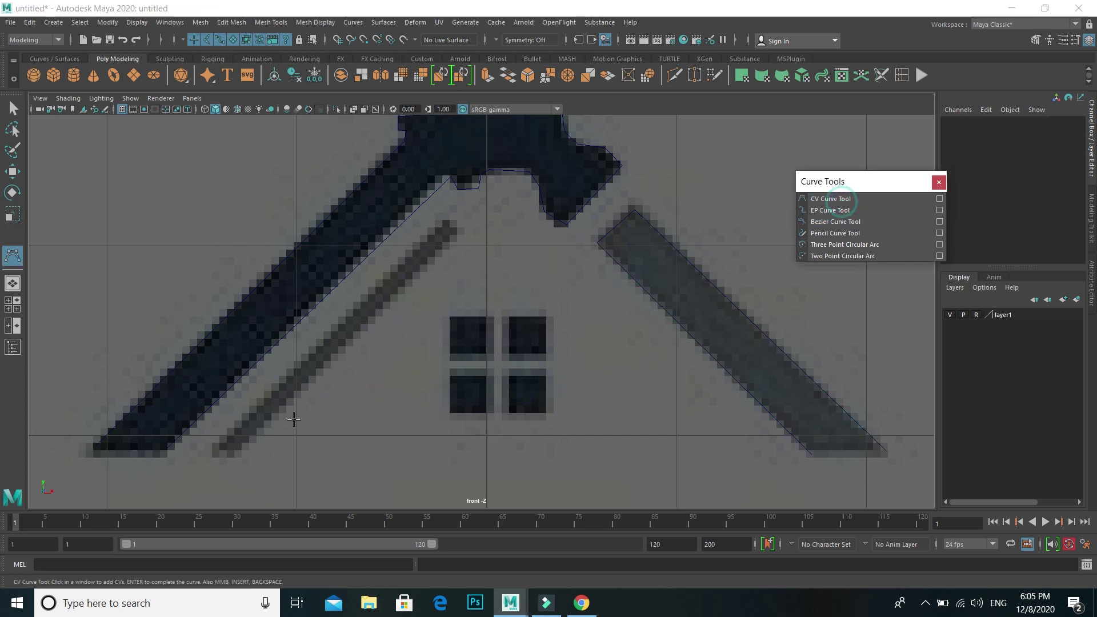
left_click(214, 447)
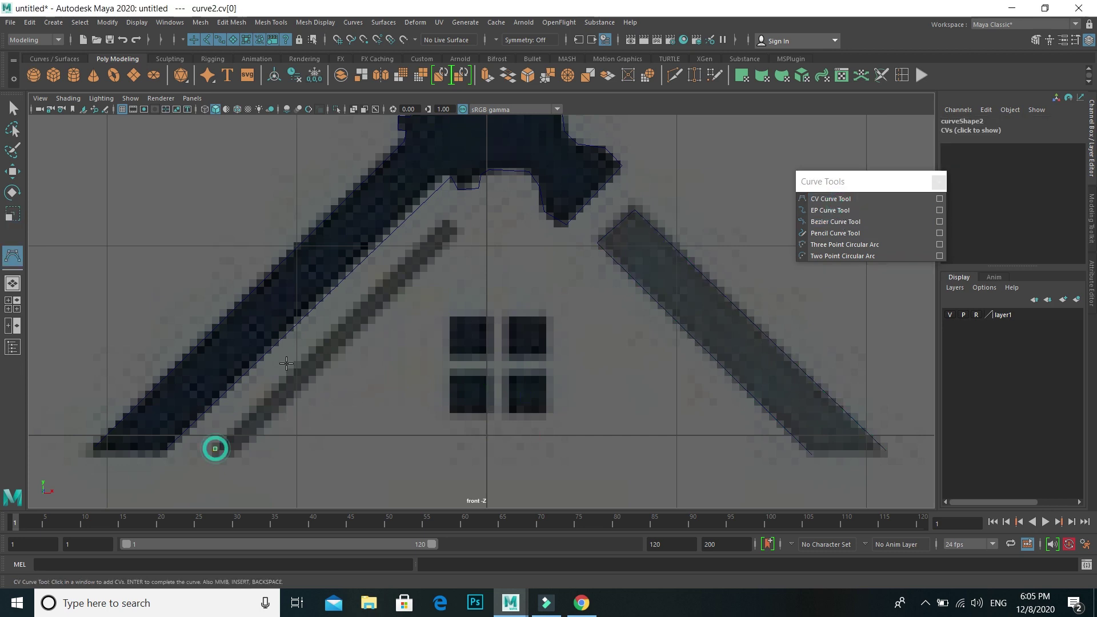
left_click(448, 219)
left_click(458, 230)
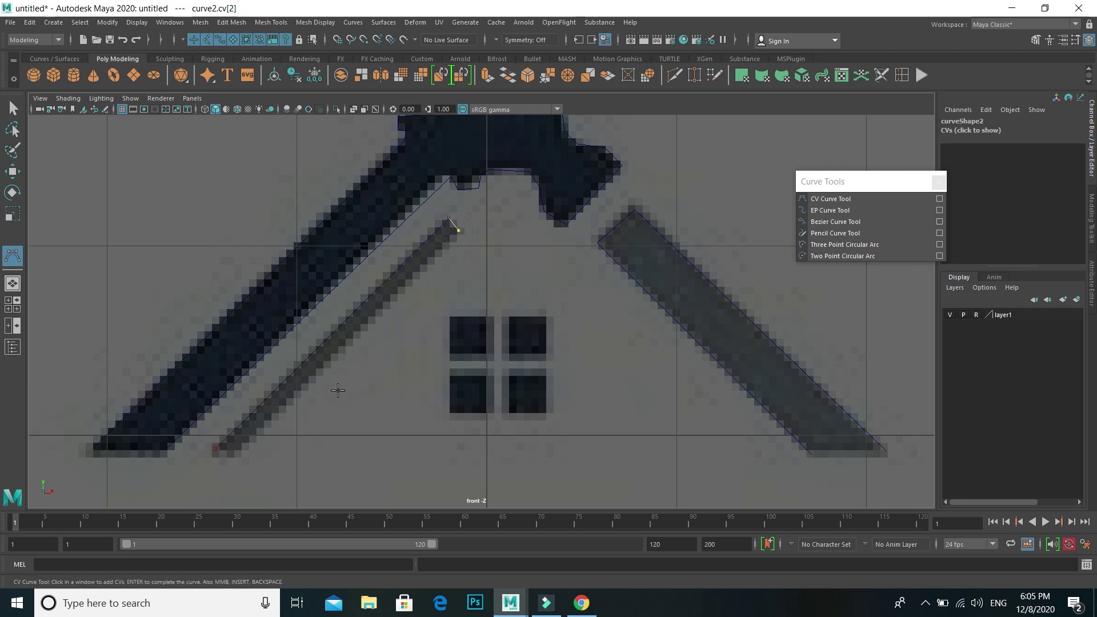
left_click(228, 457)
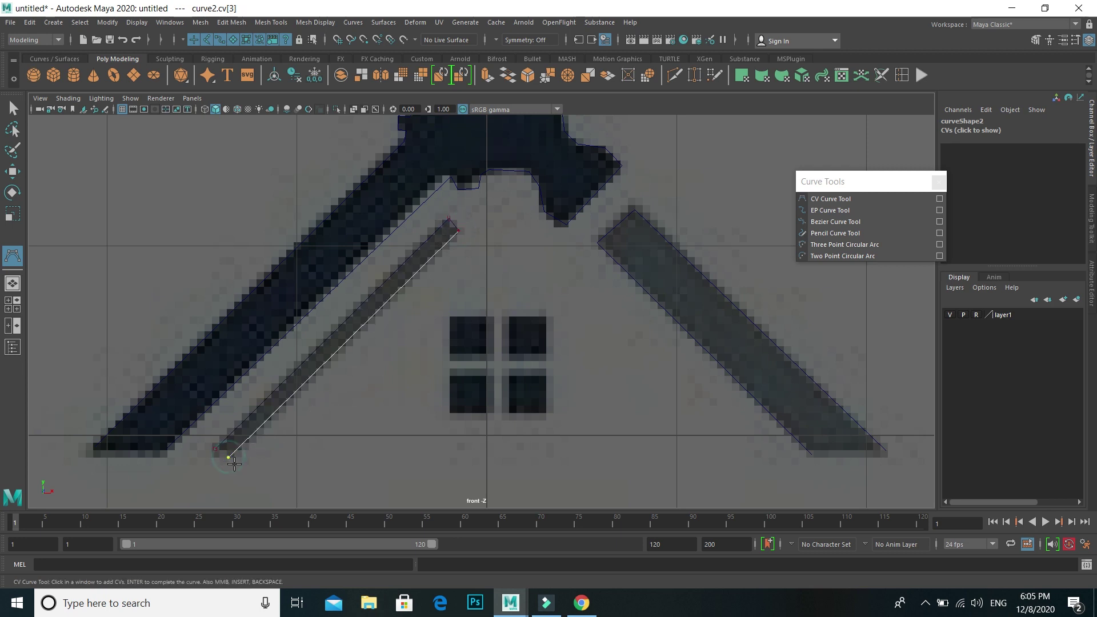
key("Return")
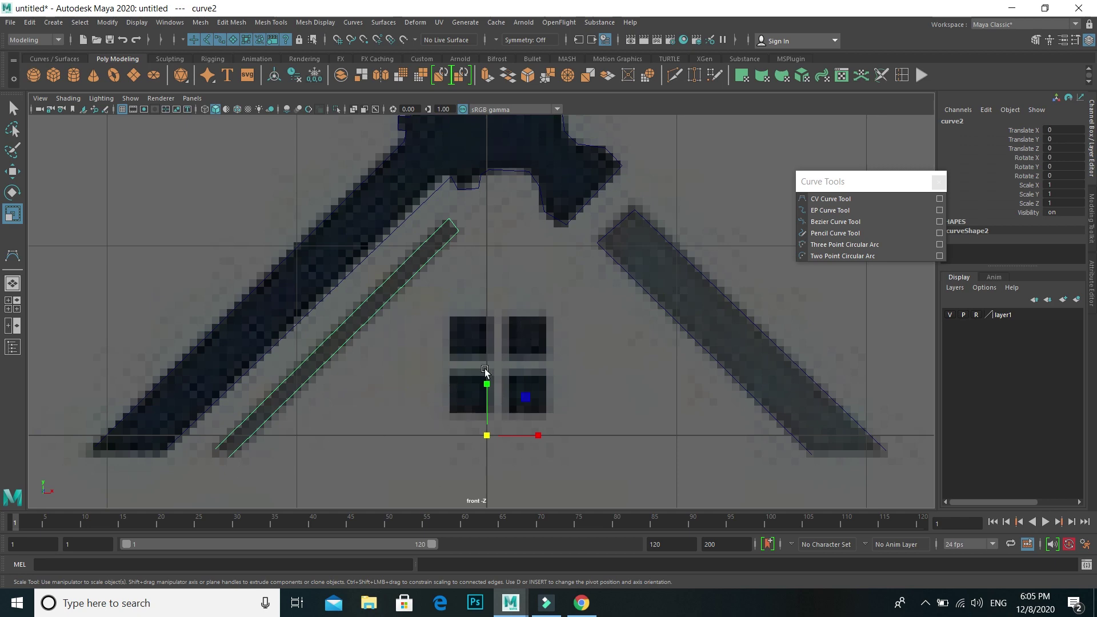
scroll(485, 370, "down", 5)
scroll(429, 391, "up", 2)
scroll(433, 393, "up", 3)
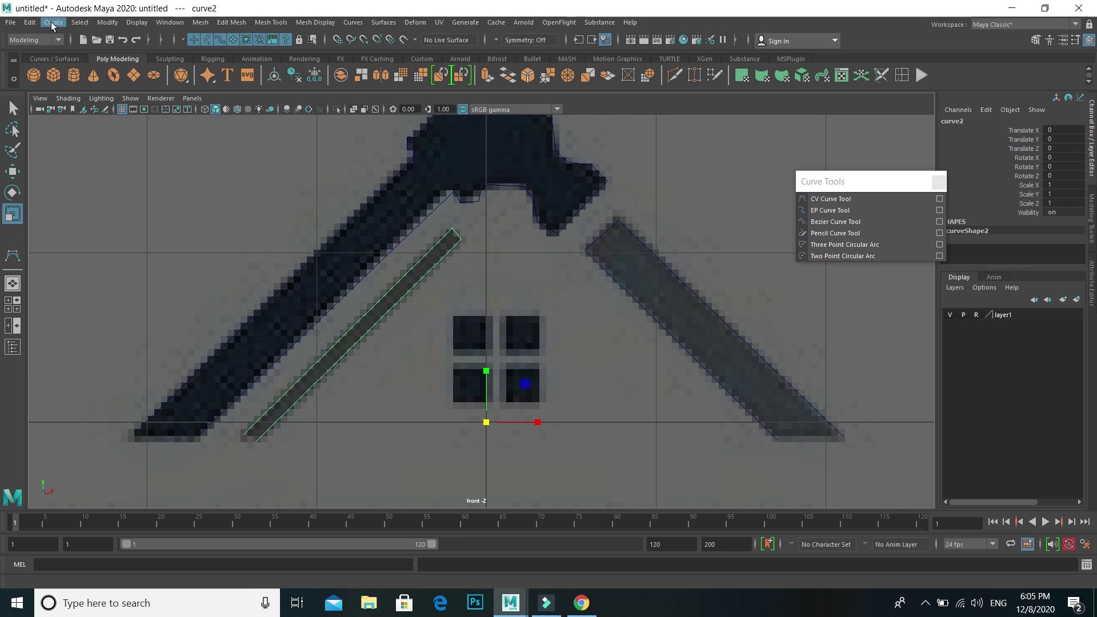
Draw a NURBS square over the upper-left window pane from the Curves/Surfaces shelf
left_click(53, 22)
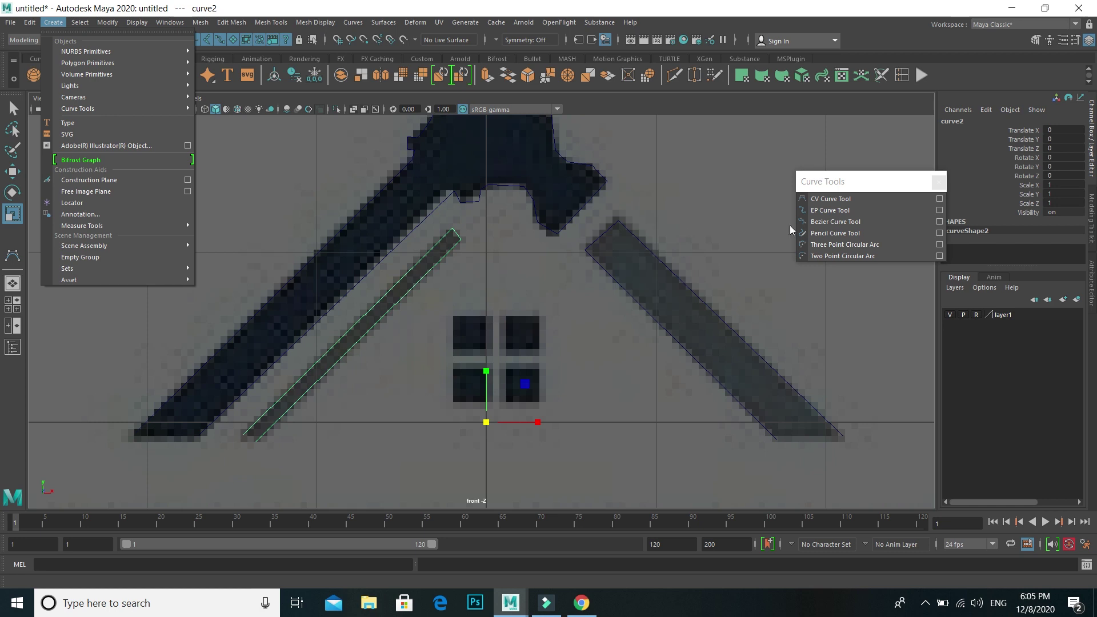
left_click(272, 110)
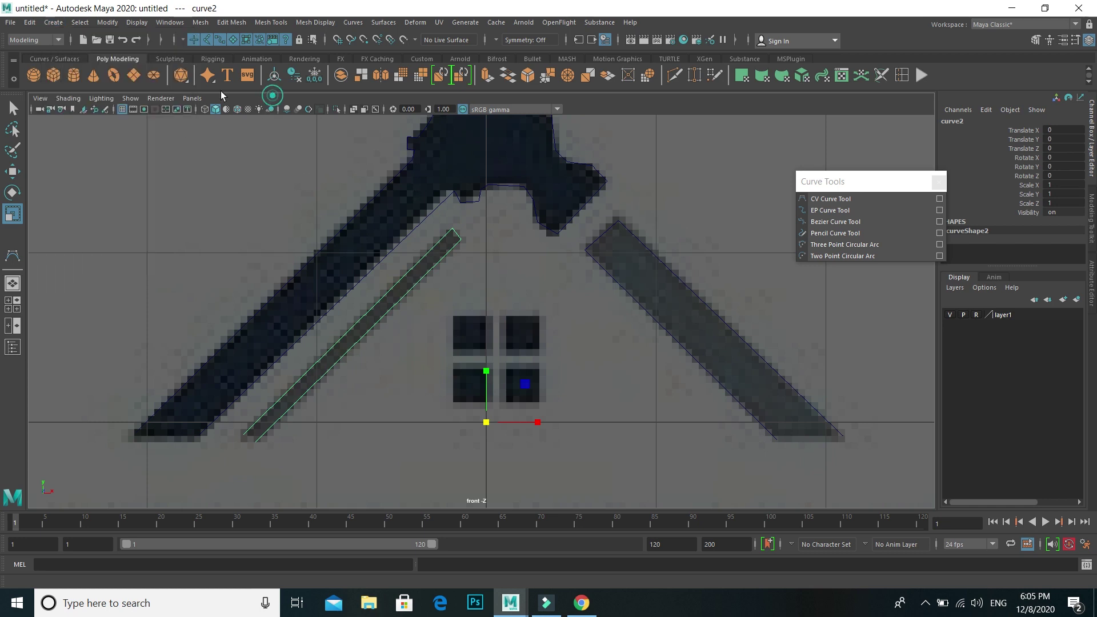
left_click(64, 59)
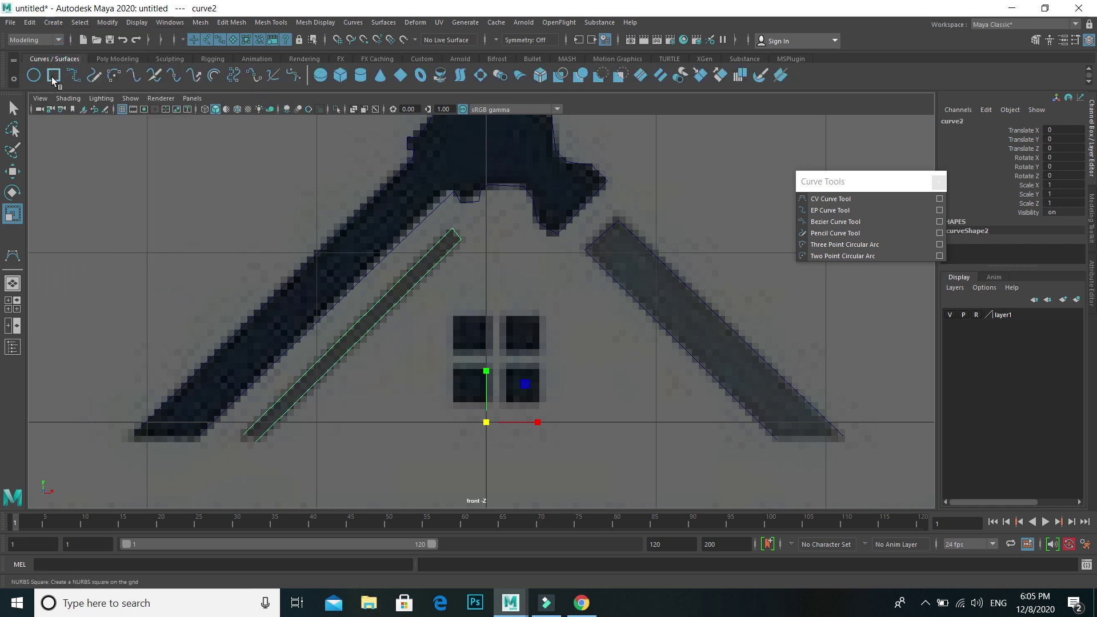
left_click(54, 75)
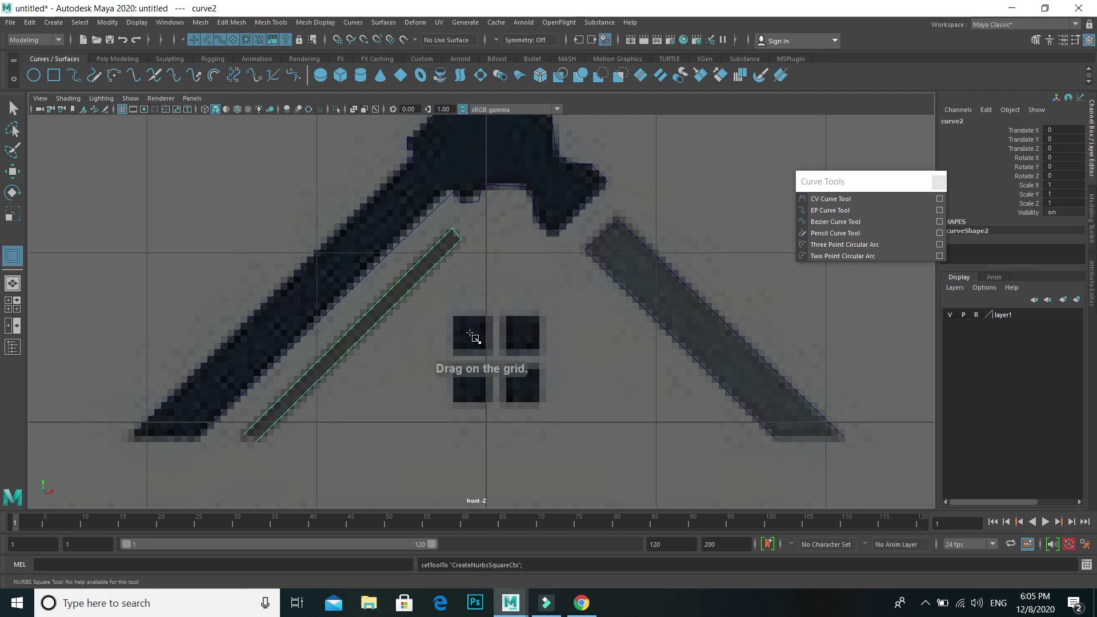
left_click_drag(467, 333, 502, 369)
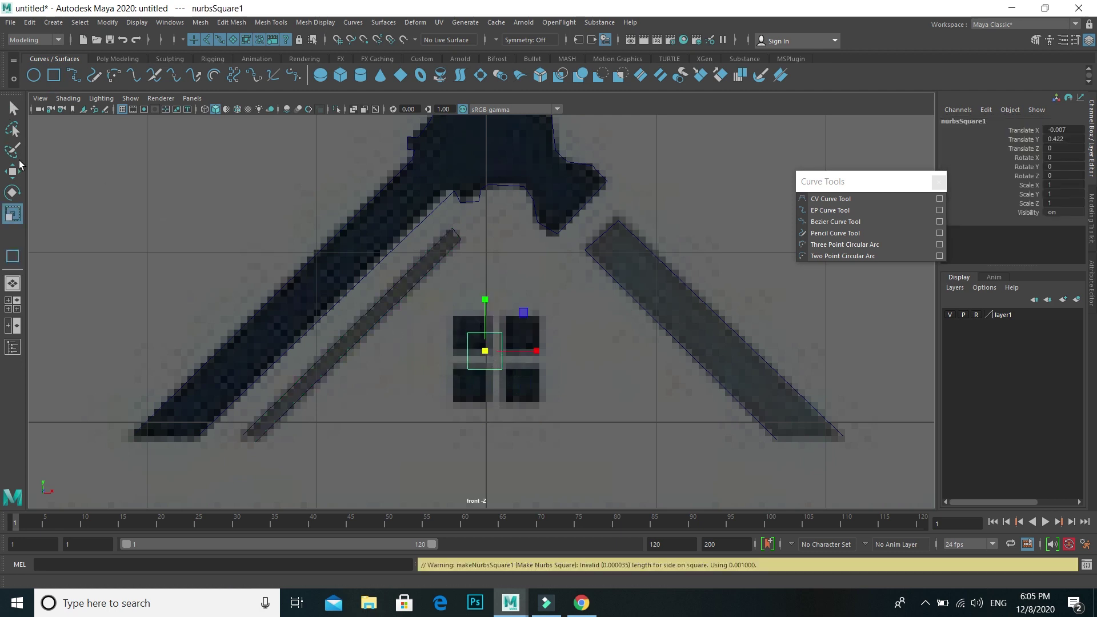
left_click_drag(485, 351, 474, 338)
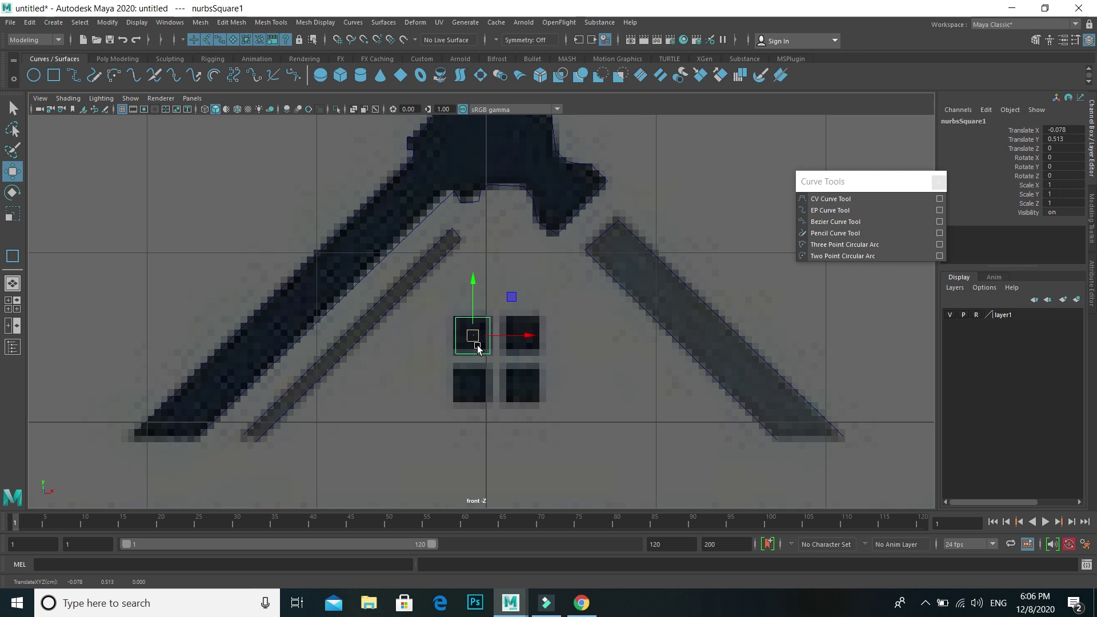
Duplicate the square onto the upper-right pane, then copy both down onto the lower panes
key("ctrl+d")
left_click_drag(528, 339, 580, 347)
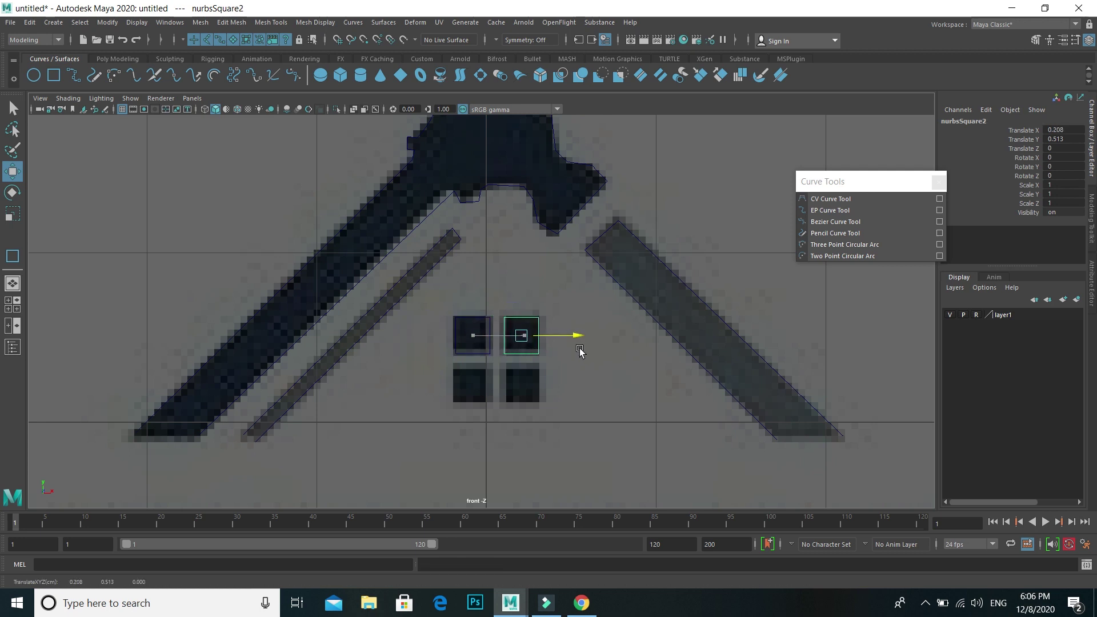
left_click(530, 355)
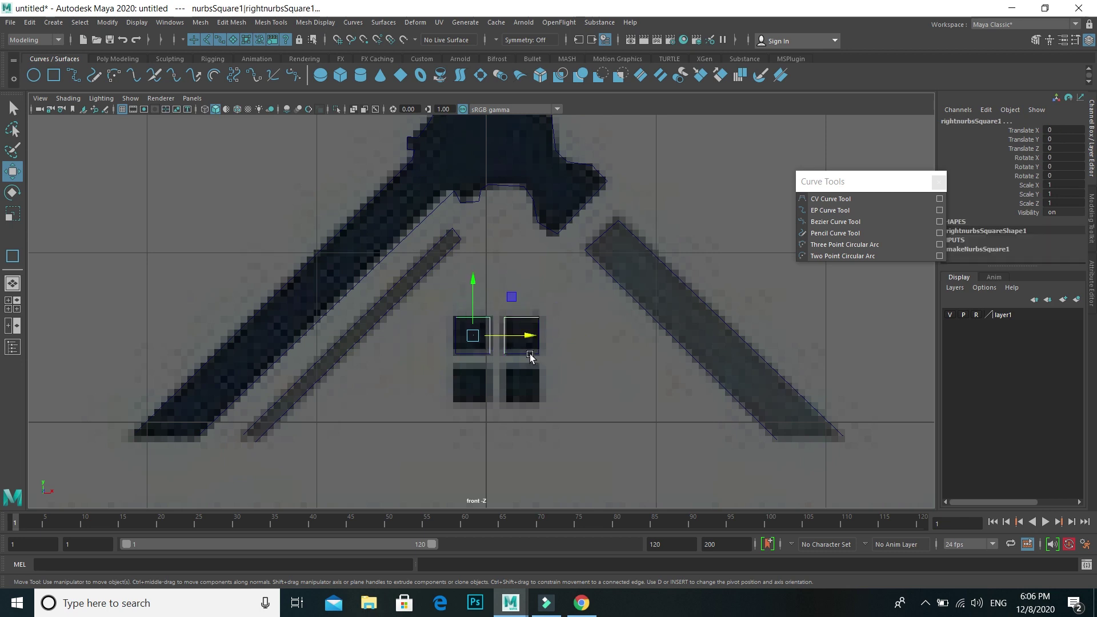
left_click(614, 421)
left_click_drag(423, 292, 592, 362)
key("ctrl+d")
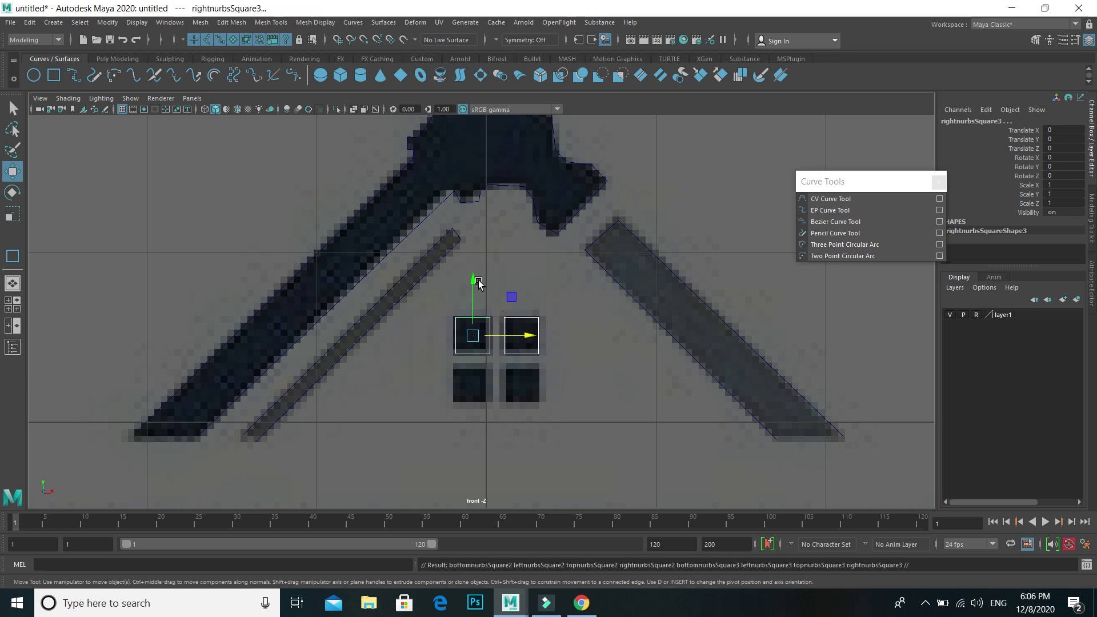
left_click_drag(478, 285, 480, 331)
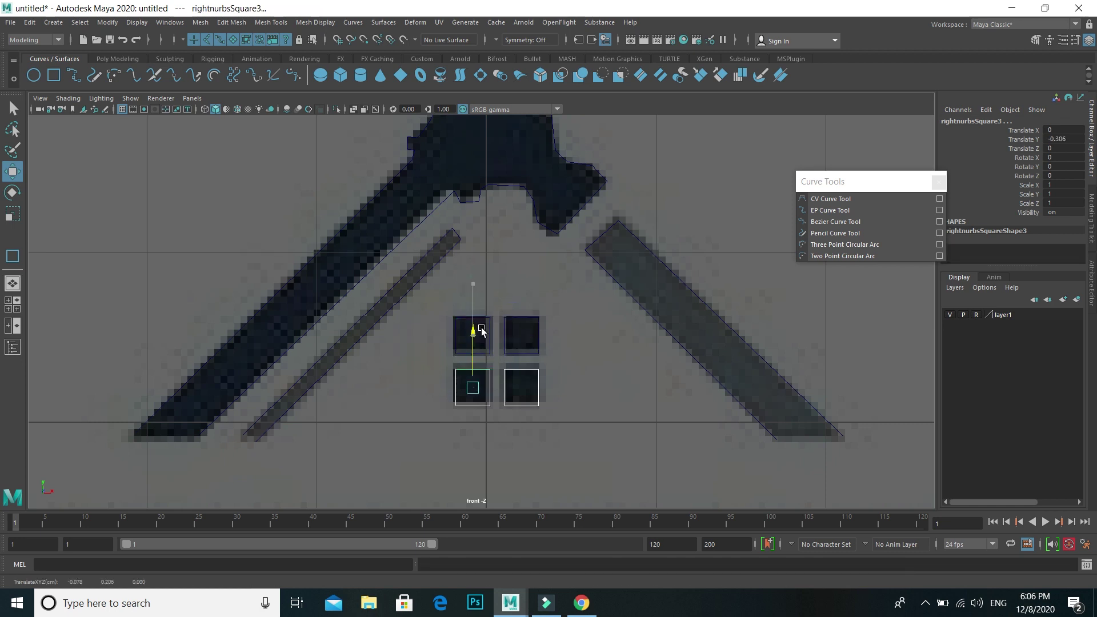
left_click(579, 419)
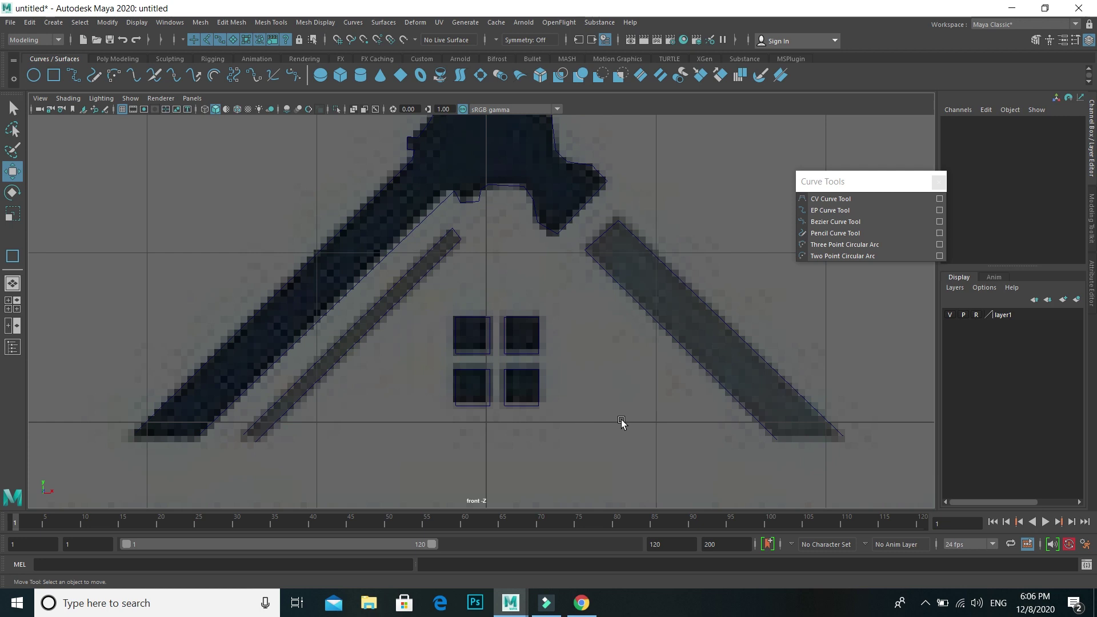
Hide the reference image layer and close the hammer outline curve
left_click(951, 314)
scroll(571, 386, "down", 5)
scroll(550, 389, "up", 2)
scroll(351, 359, "up", 1)
left_click(463, 256)
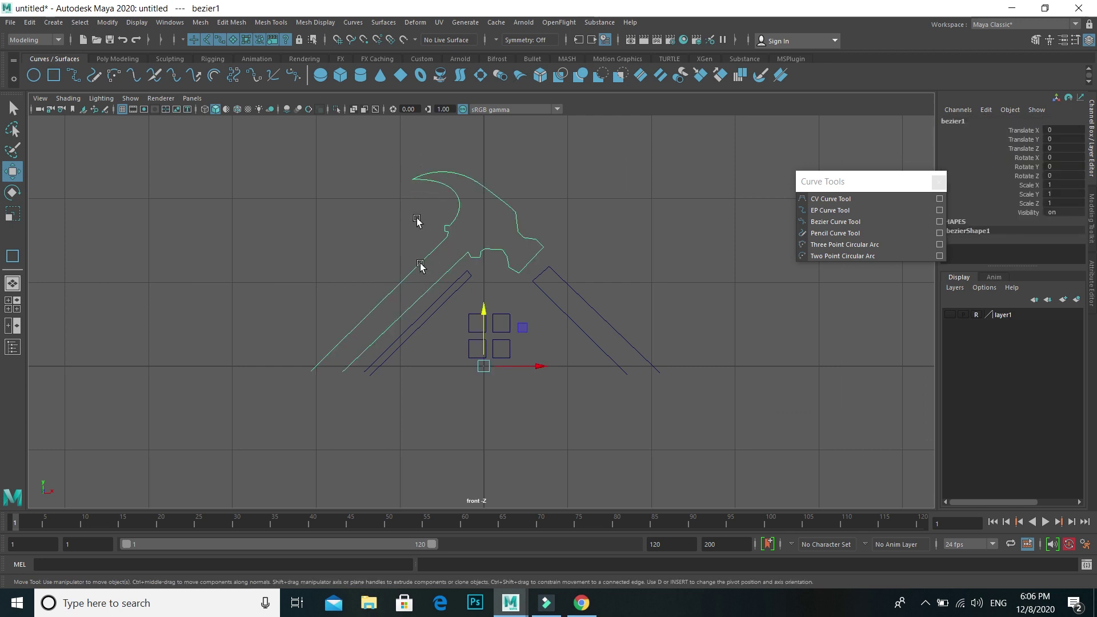
left_click(353, 24)
left_click(389, 228)
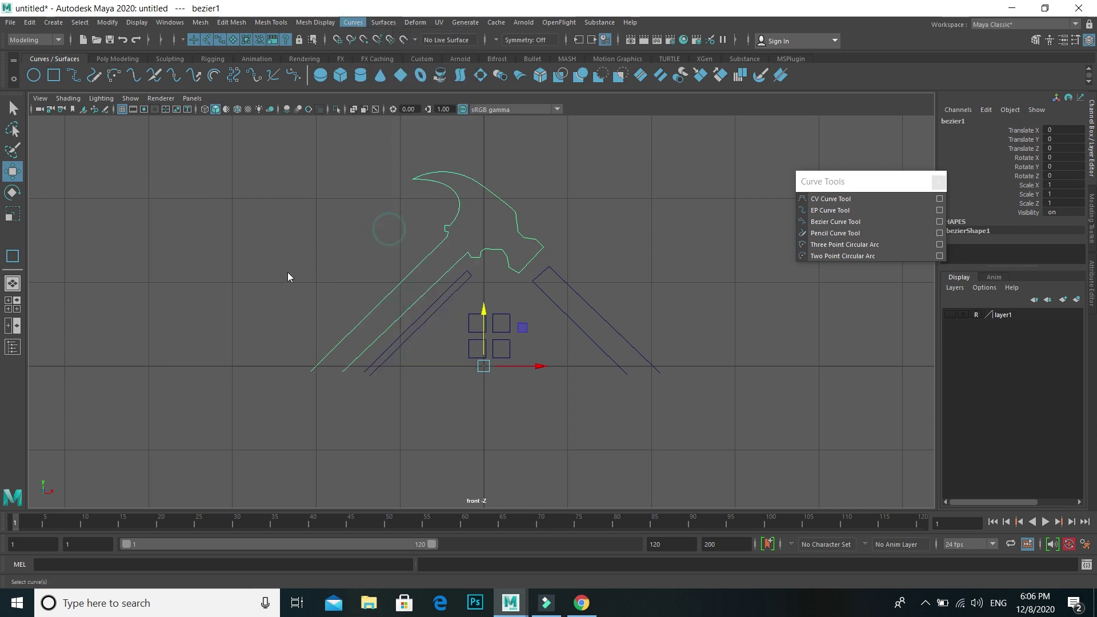
Close the thin roof-bar curve and try selecting the right roof-bar curves
left_click(441, 307)
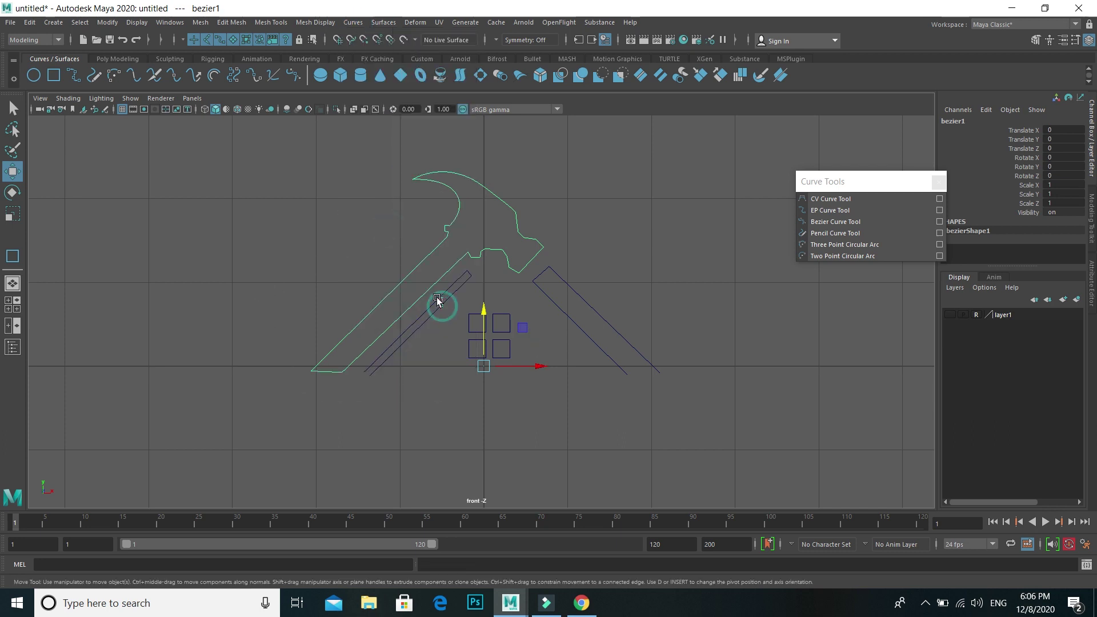
key("g")
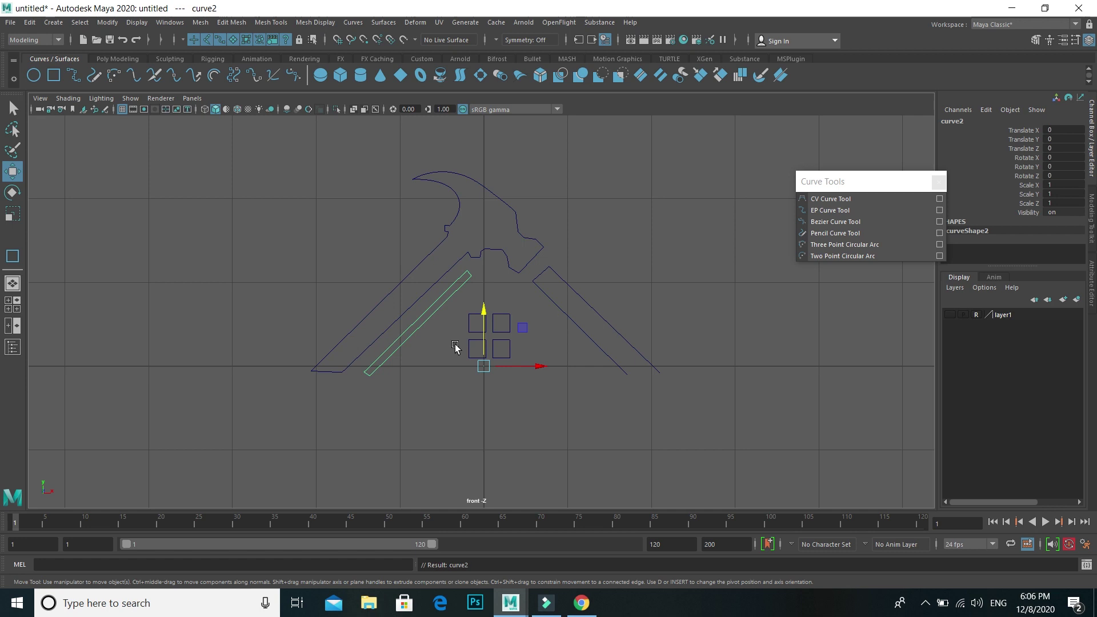
left_click_drag(615, 298, 599, 337)
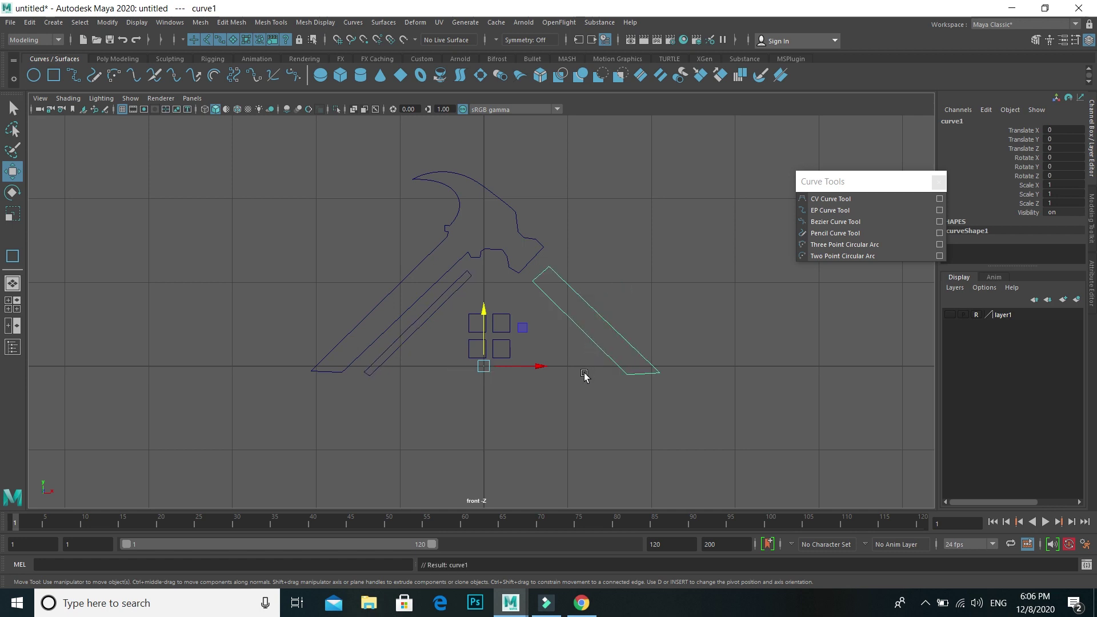
left_click(514, 408)
left_click_drag(286, 166, 369, 246)
left_click_drag(613, 405, 674, 439)
left_click(665, 432)
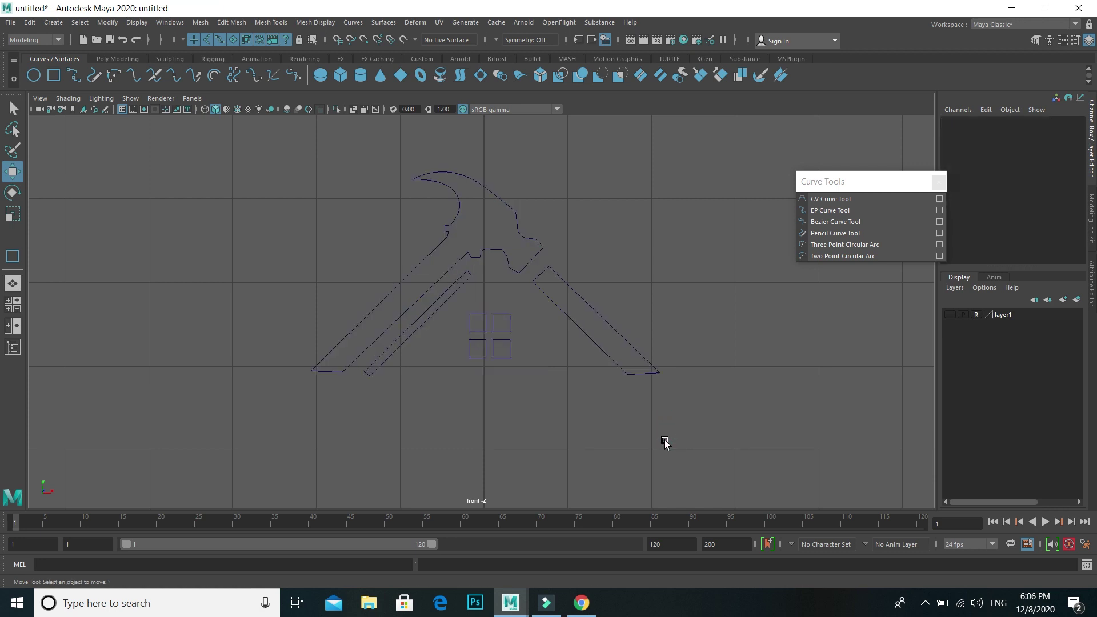
Select the hammer outline curve and bring up the Planar trim surface options
scroll(543, 420, "up", 1)
scroll(542, 419, "up", 2)
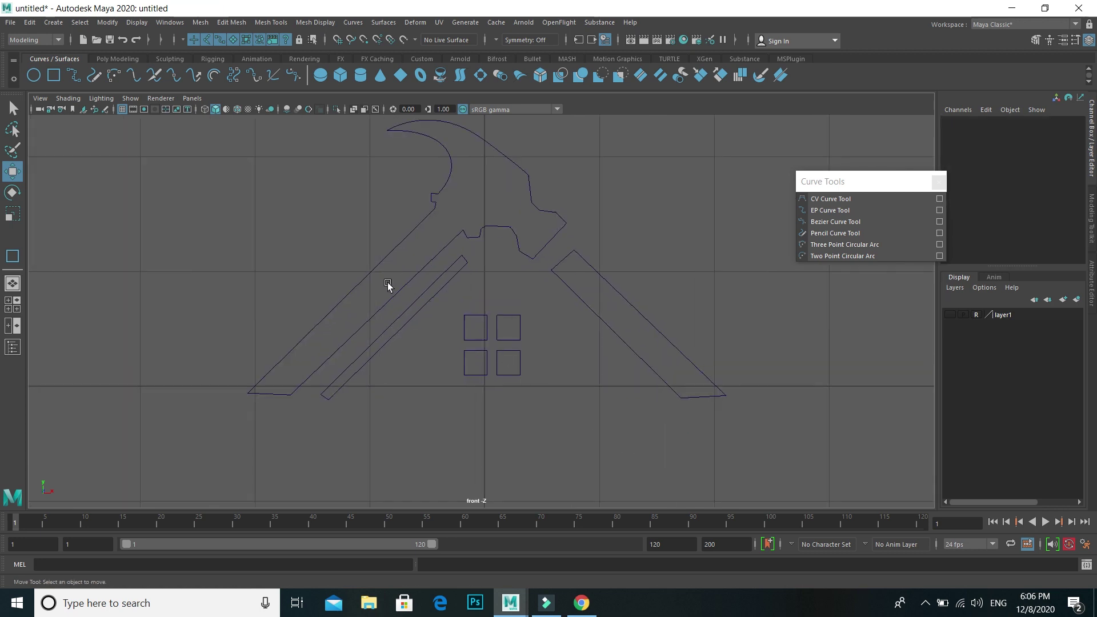
left_click_drag(348, 221, 377, 281)
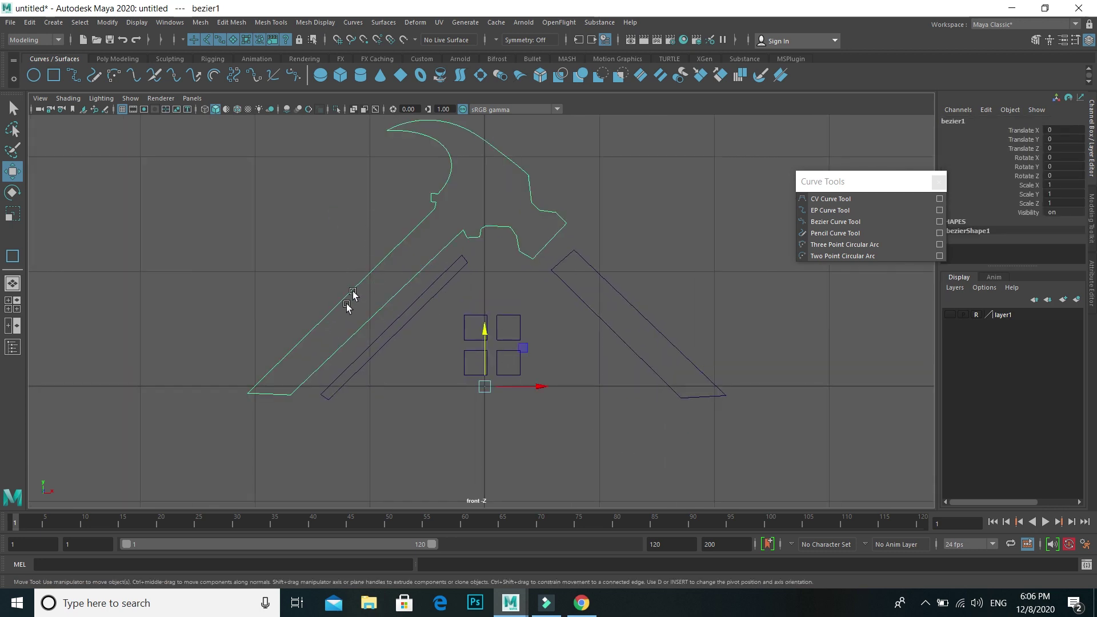
left_click(383, 22)
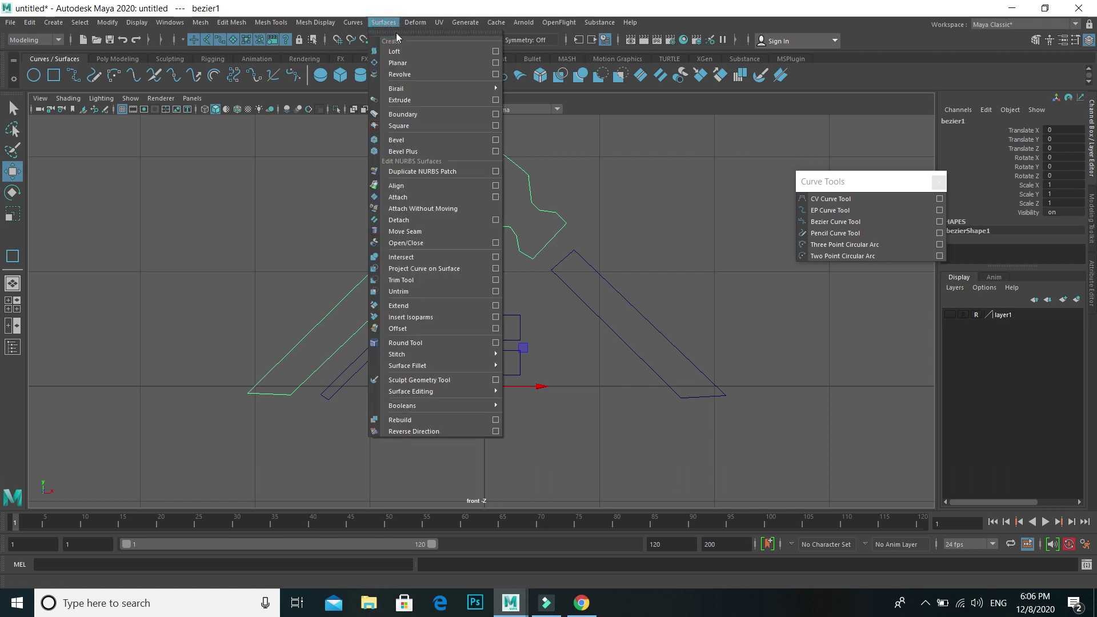
left_click(495, 63)
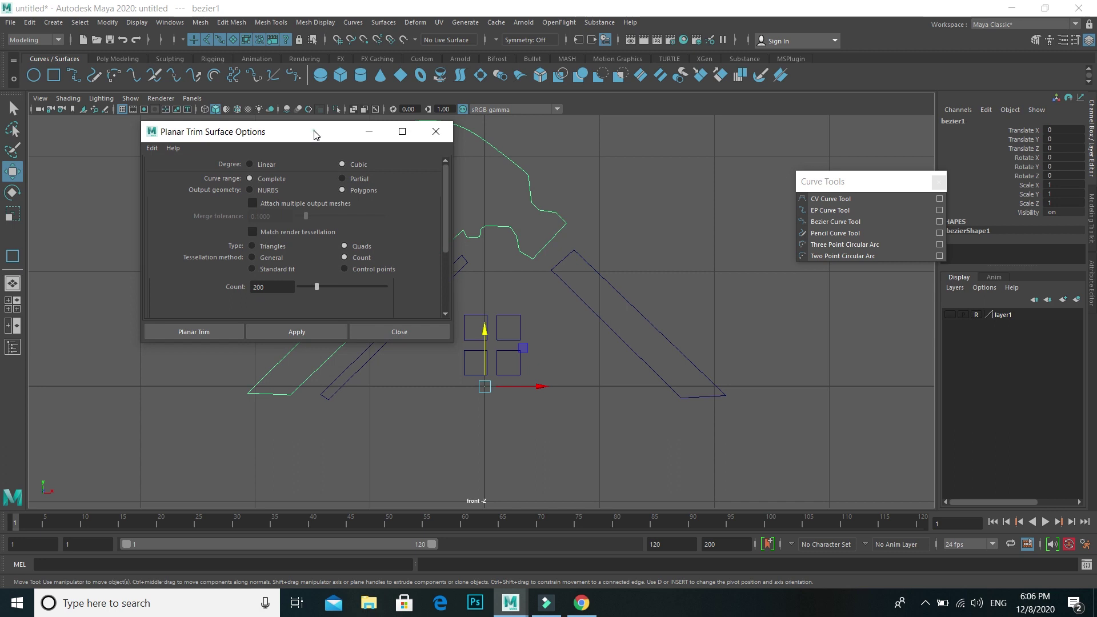
Apply a trial planar fill to the hammer outline from the Planar options
left_click_drag(314, 135, 720, 164)
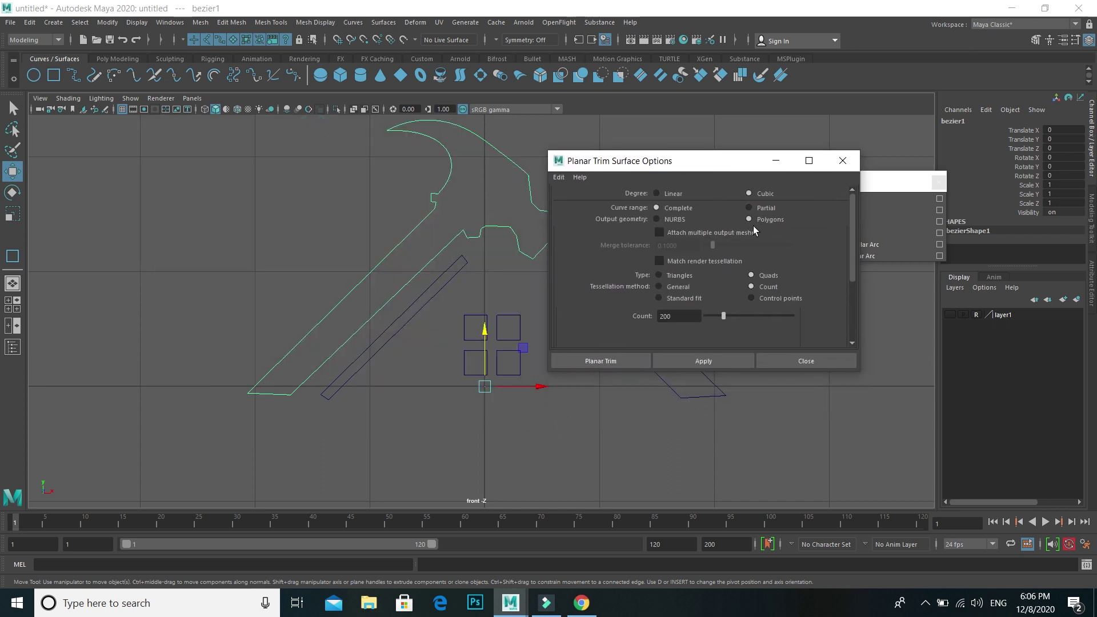
scroll(726, 304, "down", 2)
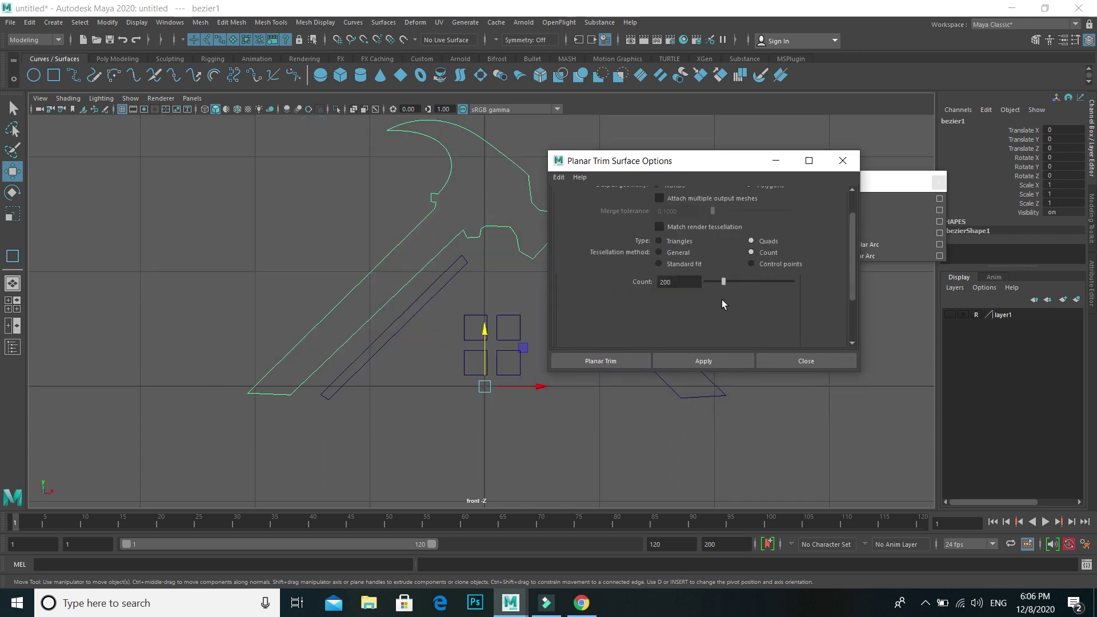
double_click(689, 283)
type("1200")
left_click(700, 359)
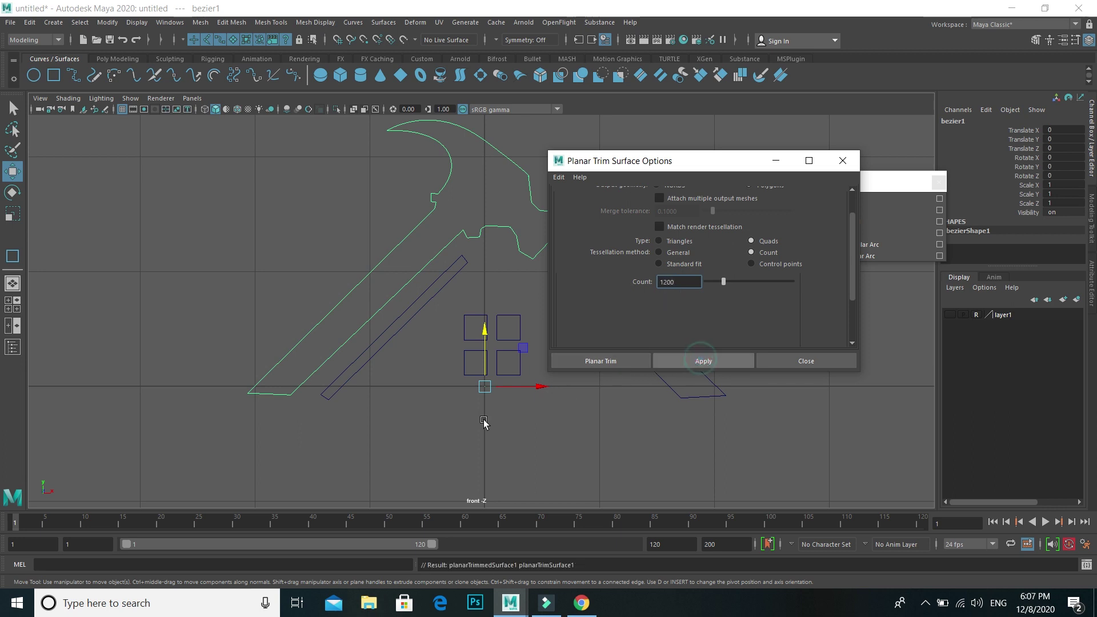
left_click(427, 340)
left_click(480, 244)
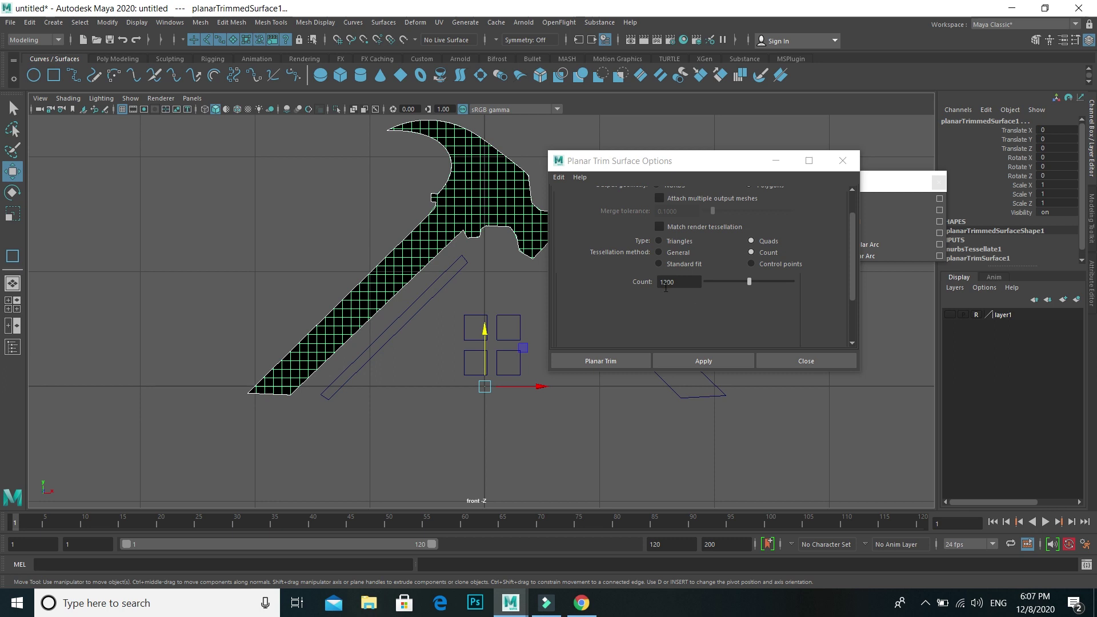
Close the Planar options, undo the hammer fill and reselect the hammer outline curve
key("ctrl+z")
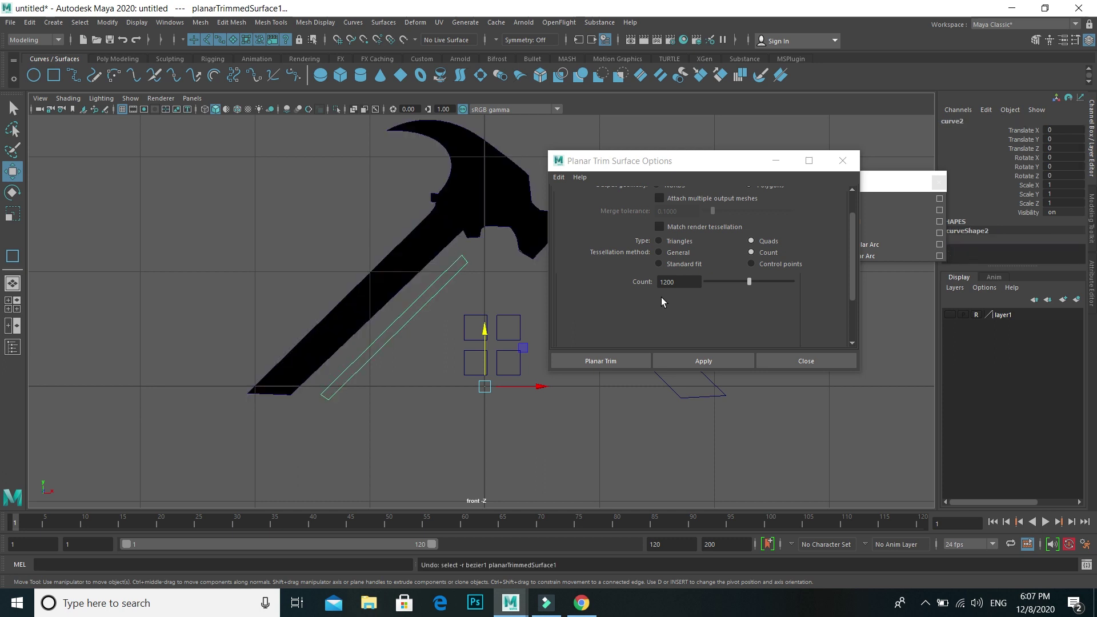
left_click(676, 281)
type("200")
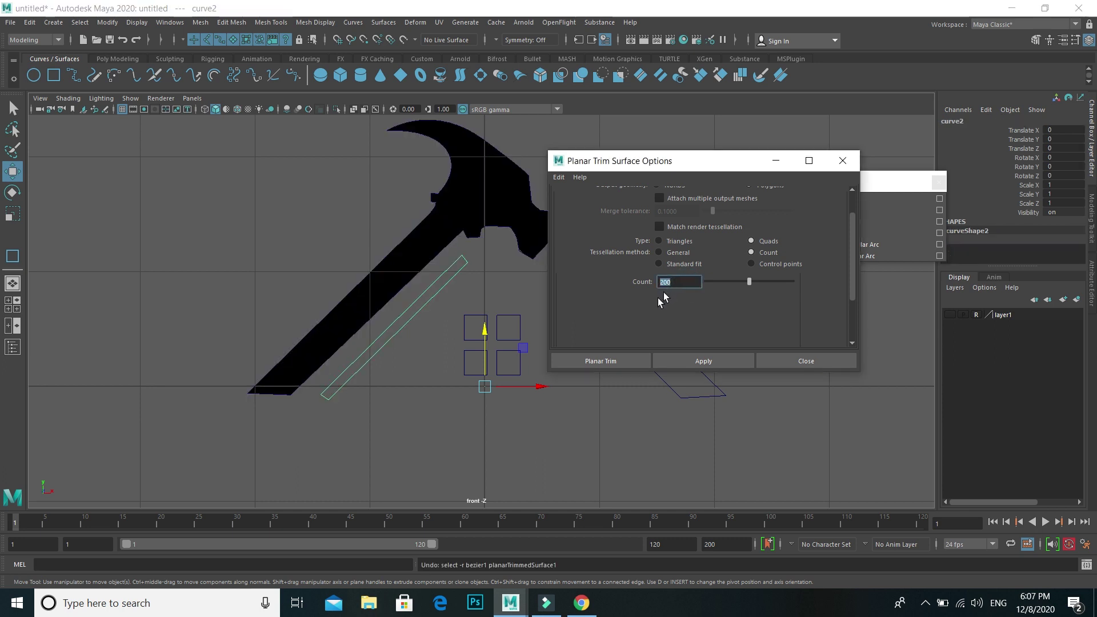
left_click(834, 360)
key("shift+z")
key("ctrl+z")
key("shift+z")
key("ctrl+z")
key("ctrl+z")
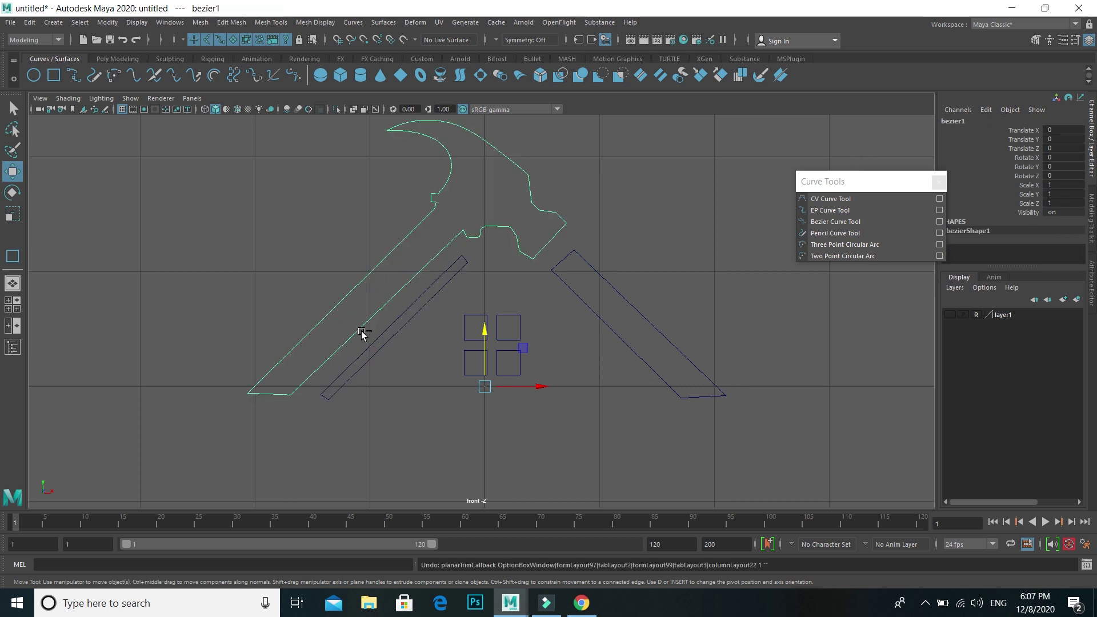
left_click(367, 374)
left_click_drag(363, 289, 380, 320)
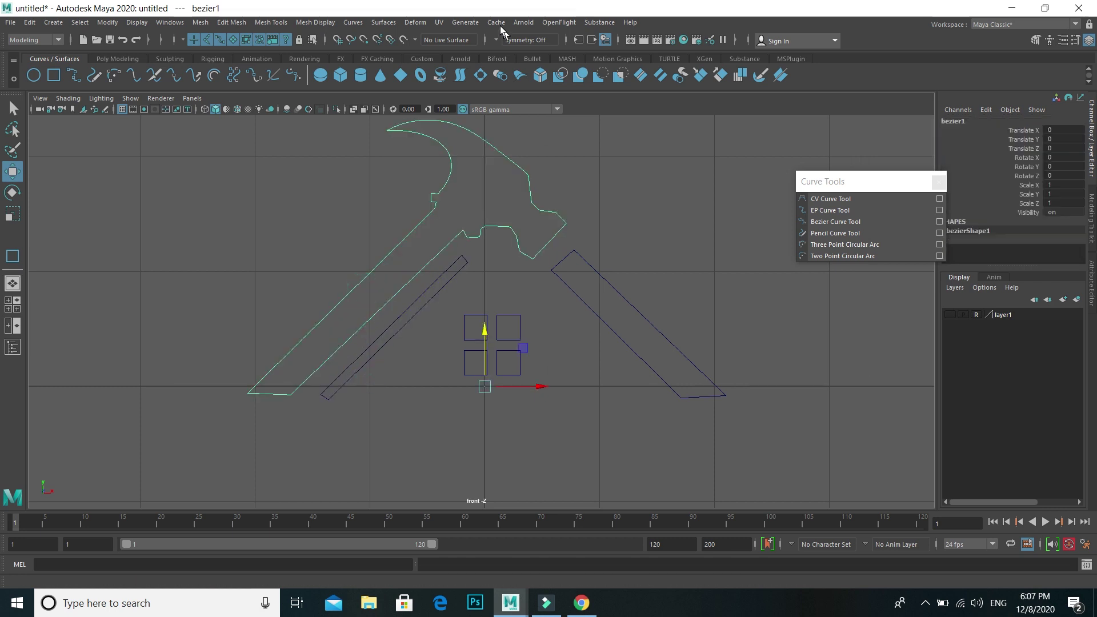
Fill the hammer outline with a planar trim surface at Count 2000
left_click(383, 22)
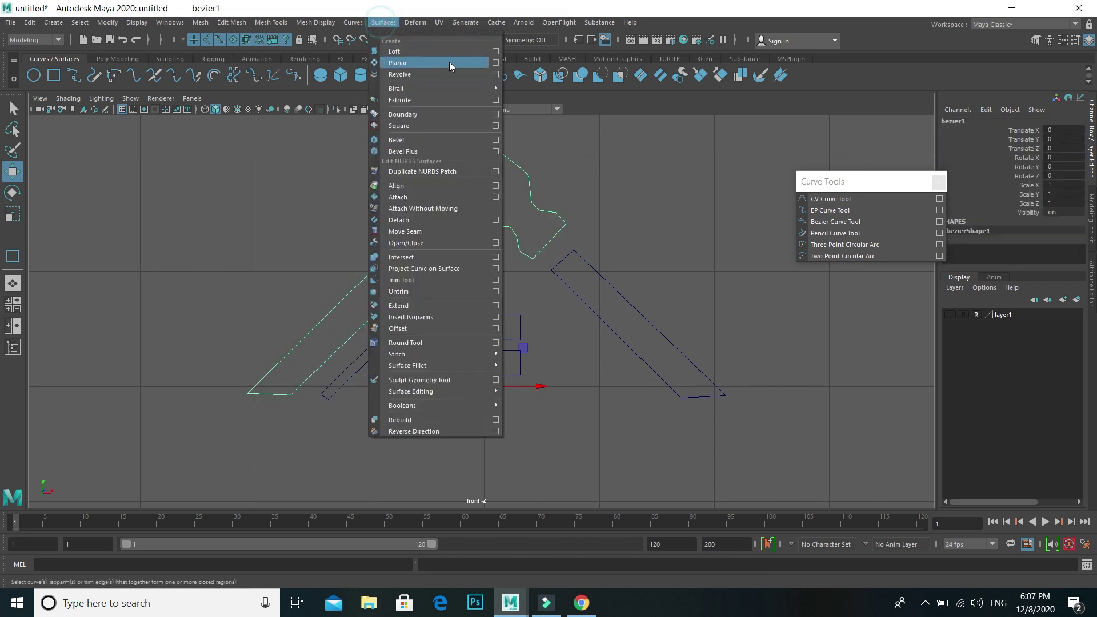
left_click(495, 63)
double_click(674, 316)
type("2000")
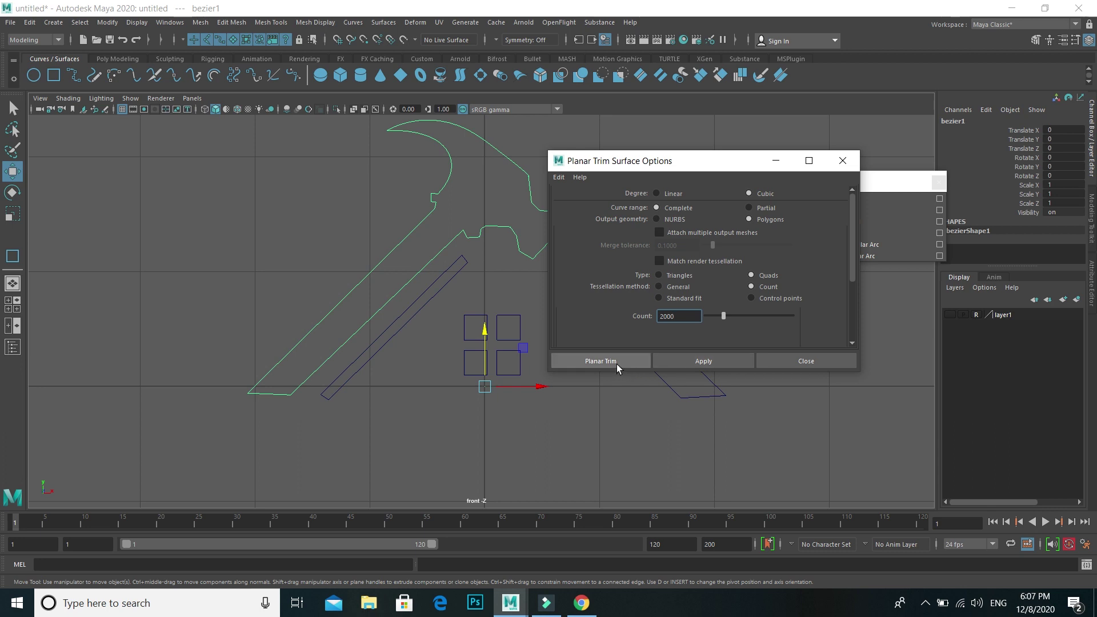
left_click(702, 360)
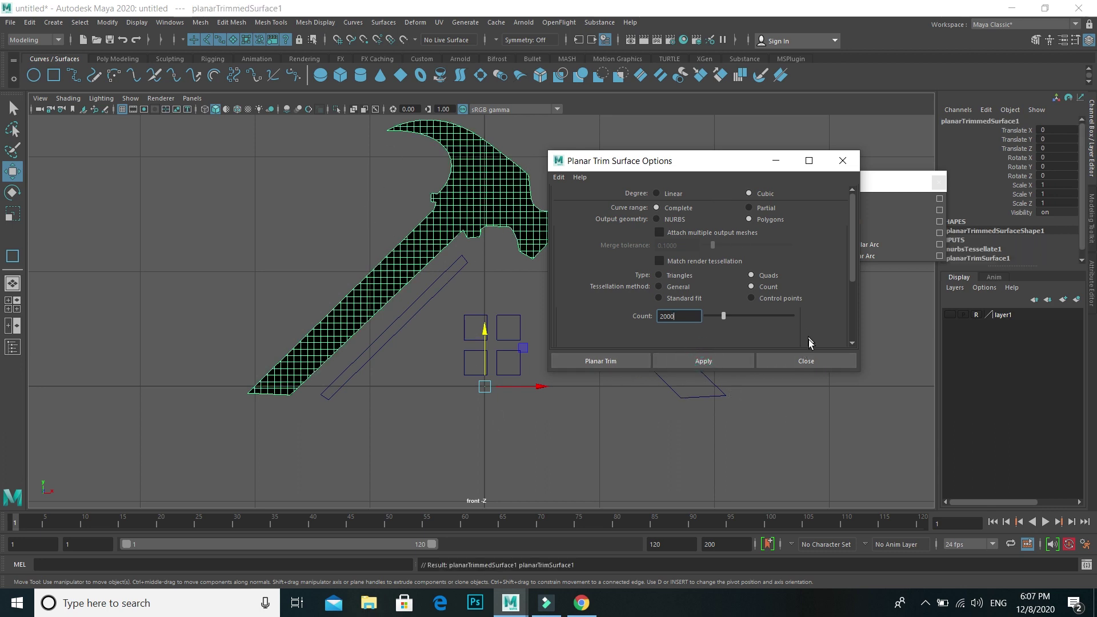
left_click(815, 358)
Repeat the planar fill on both roof bars and the four window squares
left_click(409, 338)
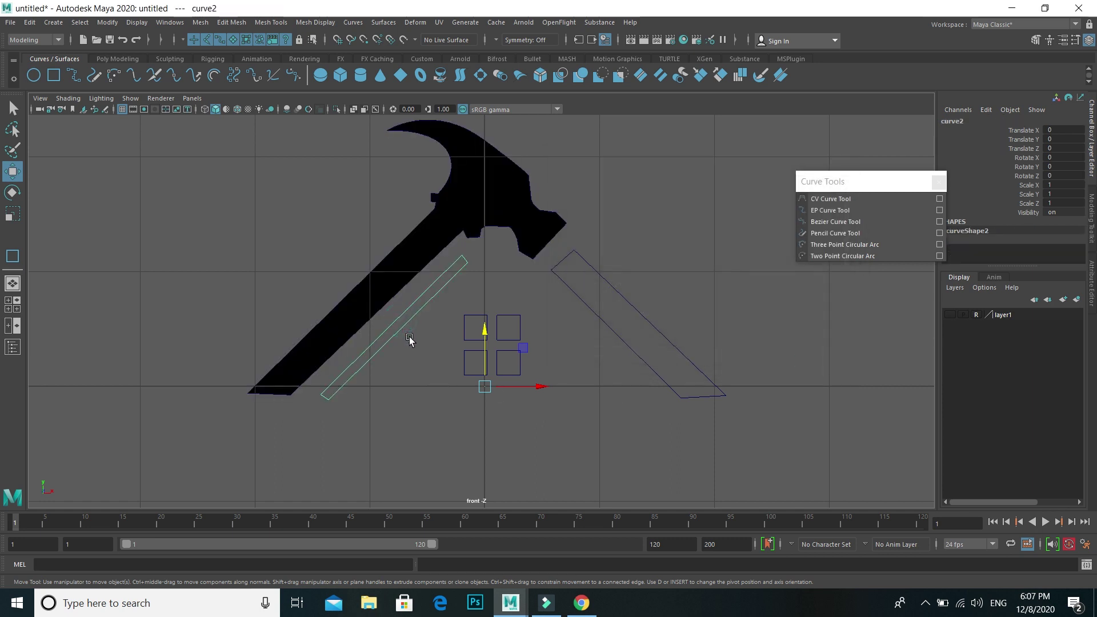
key("g")
left_click(666, 291)
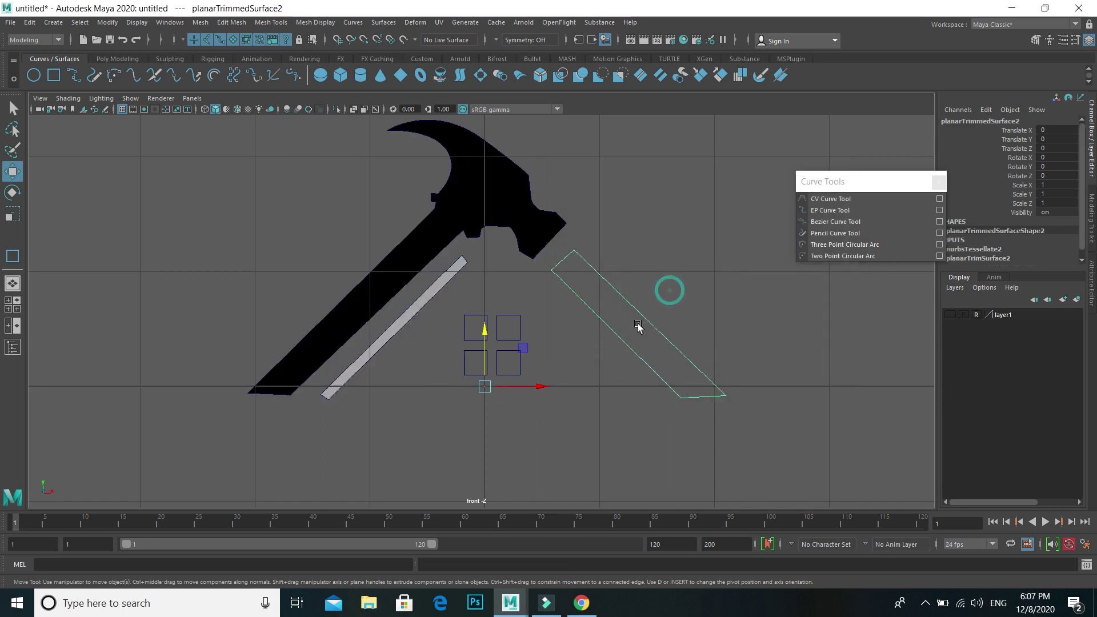
key("g")
left_click_drag(435, 311, 534, 395)
key("g")
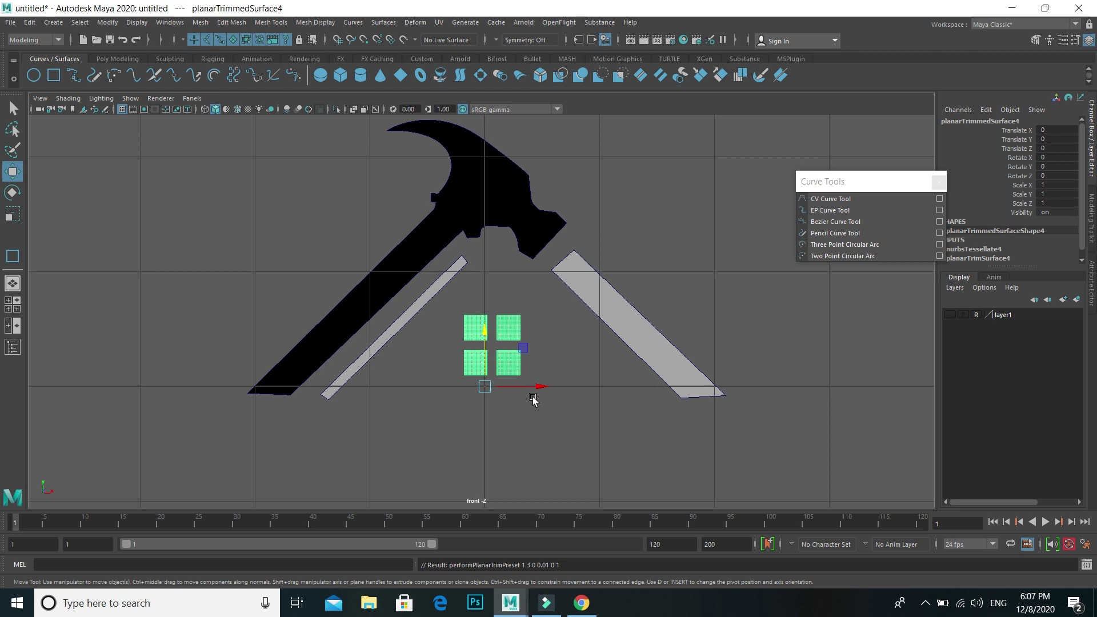
left_click(527, 439)
scroll(480, 405, "up", 3)
scroll(480, 405, "down", 6)
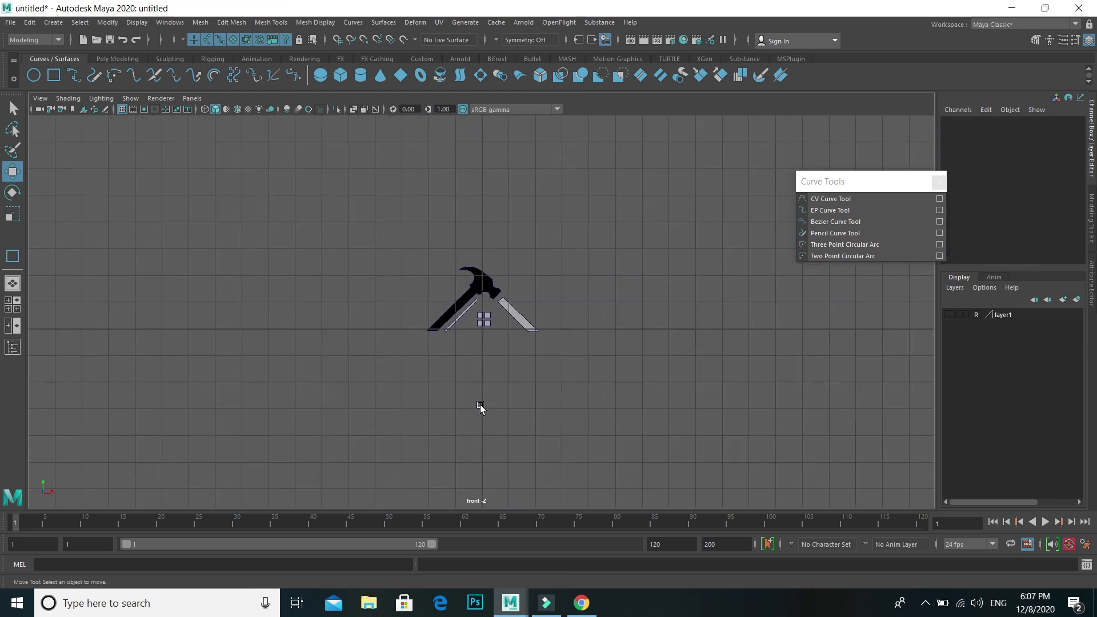
Reverse the hammer surface's normals so it shades grey like the other pieces
scroll(480, 406, "up", 3)
scroll(480, 406, "up", 3)
left_click(431, 257)
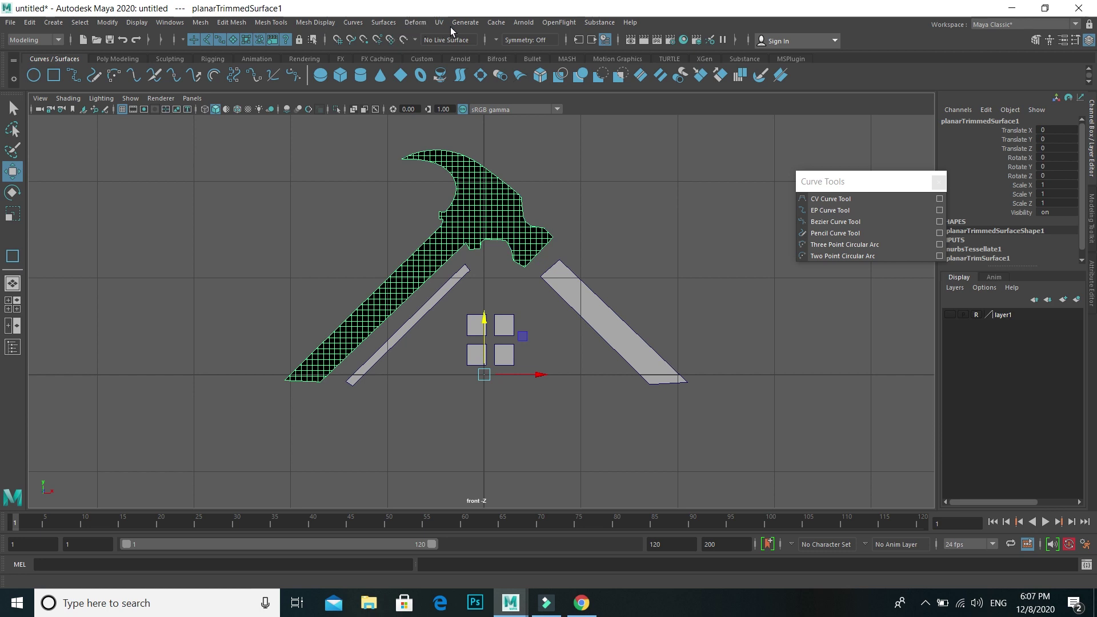
left_click(314, 23)
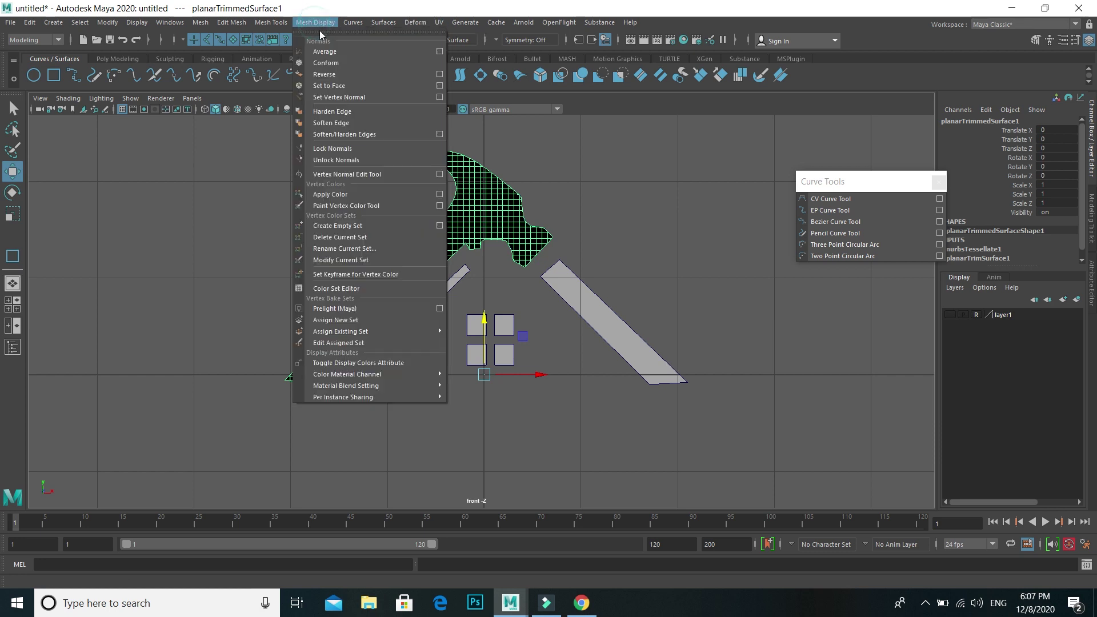
left_click(320, 68)
left_click(471, 429)
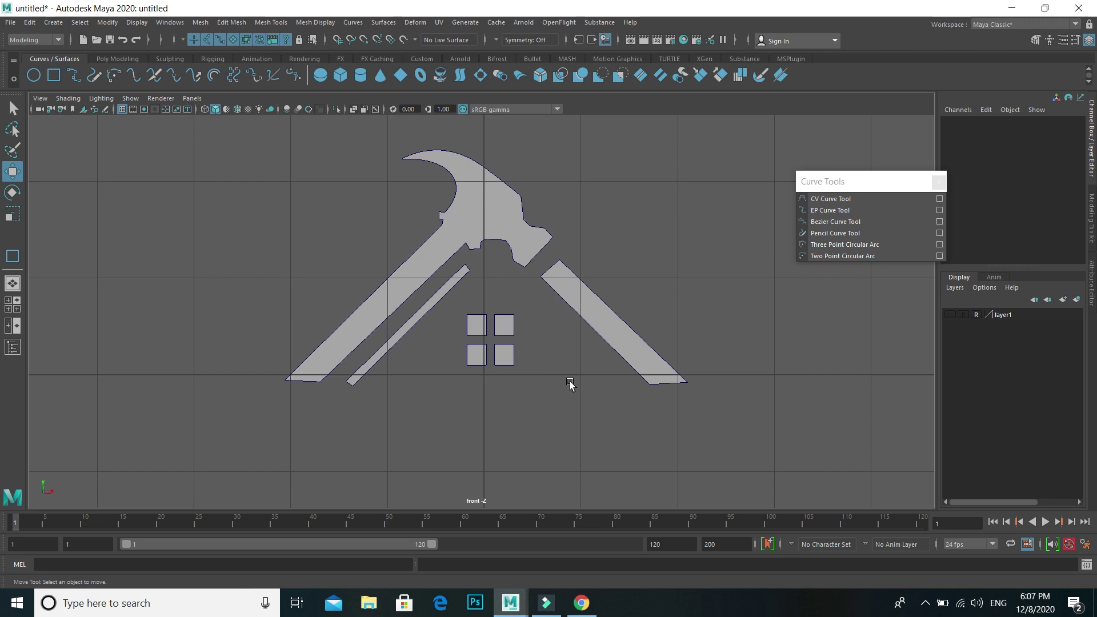
key("space")
key("space")
Tumble the perspective view and select all flat logo surfaces using the selection masks
mouse_move(610, 239)
left_mouse_down("alt")
mouse_move(372, 392)
mouse_move(558, 406)
left_mouse_up("alt")
left_click_drag(519, 412, 368, 398, "alt")
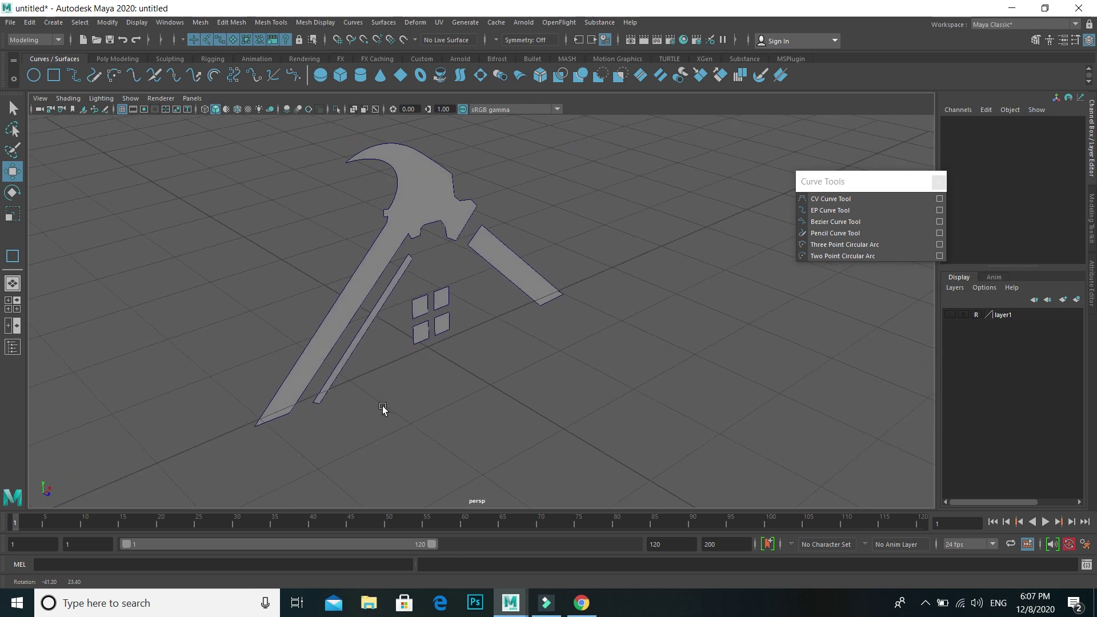
left_click_drag(229, 144, 771, 499)
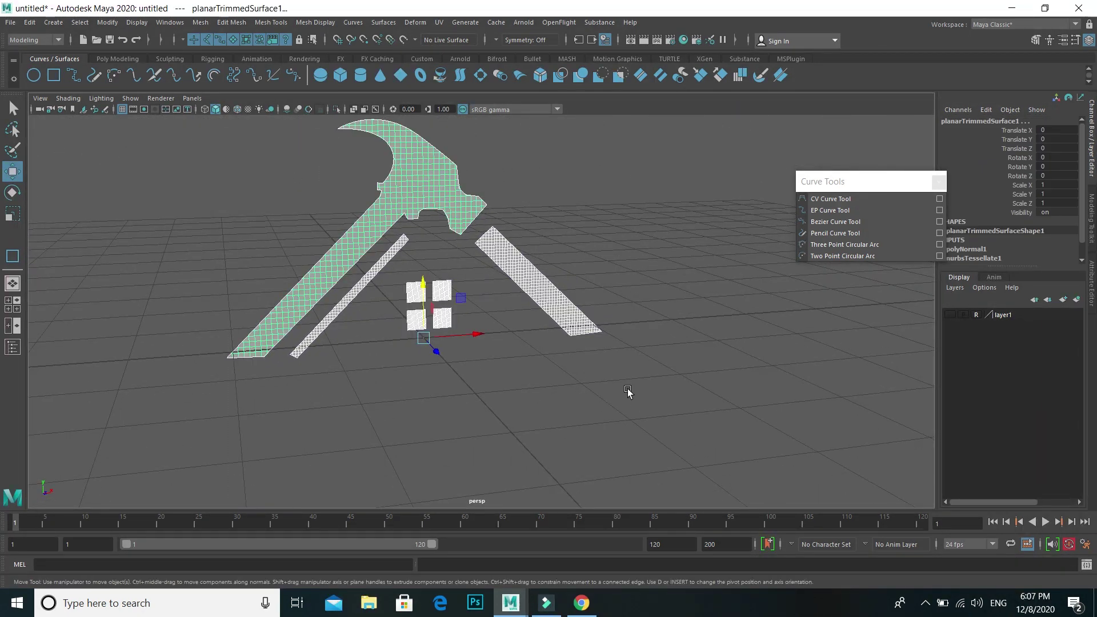
left_click(117, 59)
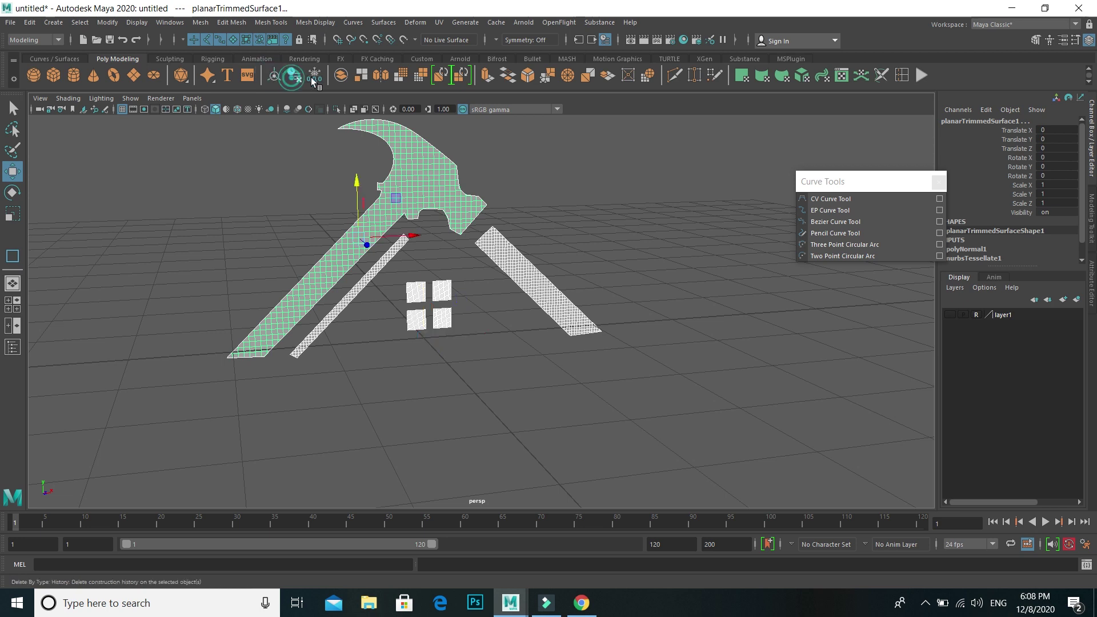
left_click(554, 190)
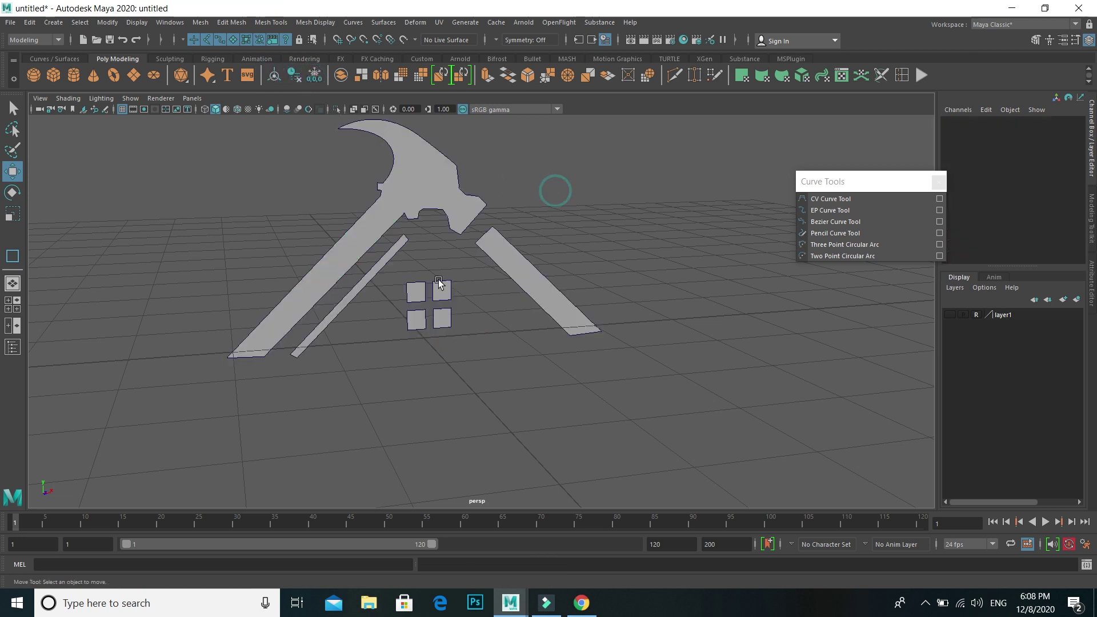
left_click(233, 40)
left_click_drag(156, 130, 719, 420)
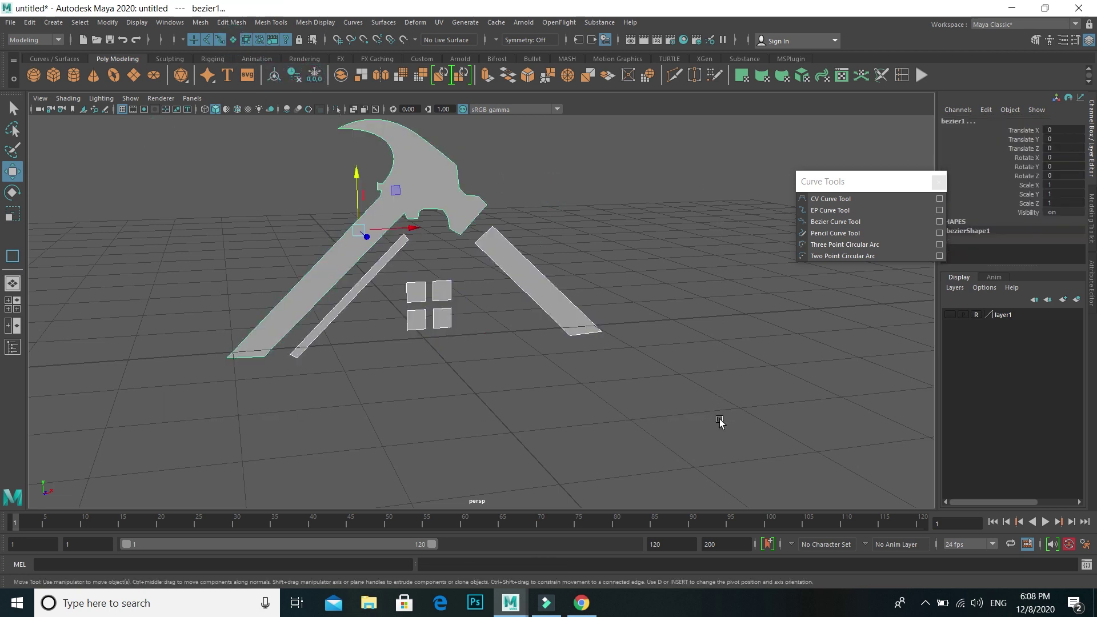
left_click(719, 421)
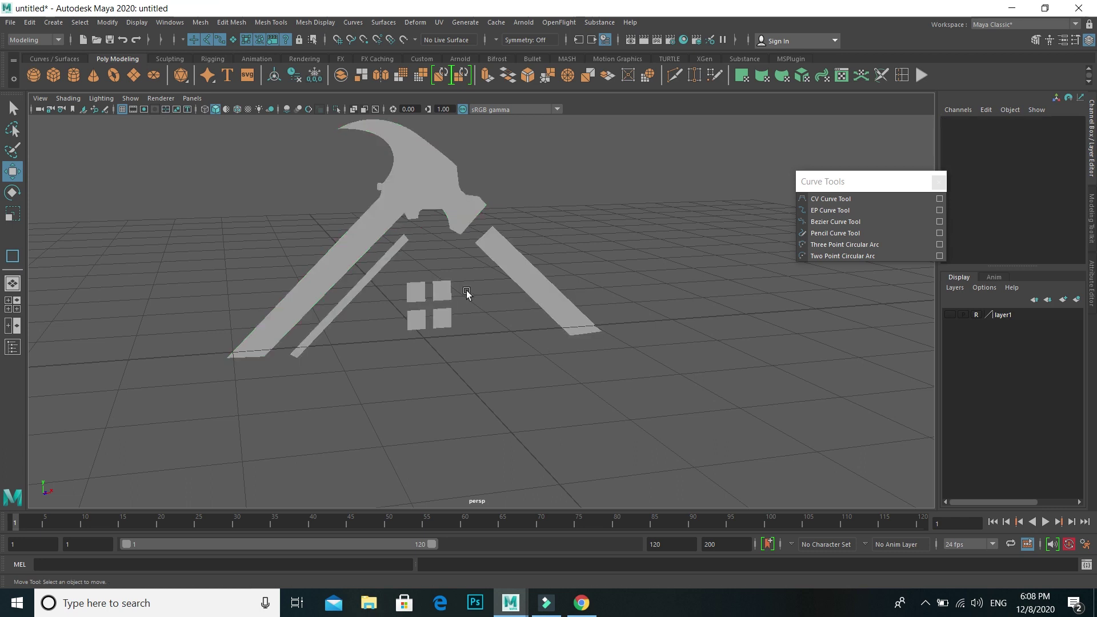
left_click(233, 39)
left_click(366, 268)
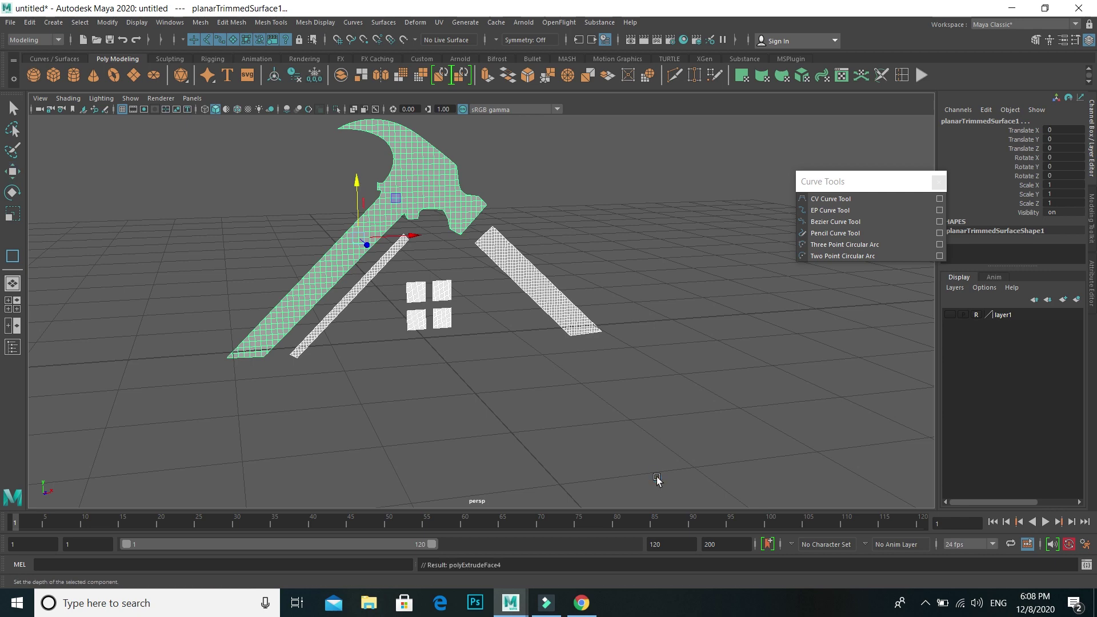
Extrude the selected hammer, roof bar and window surfaces with thickness 0.2
key("ctrl+e")
left_click(762, 311)
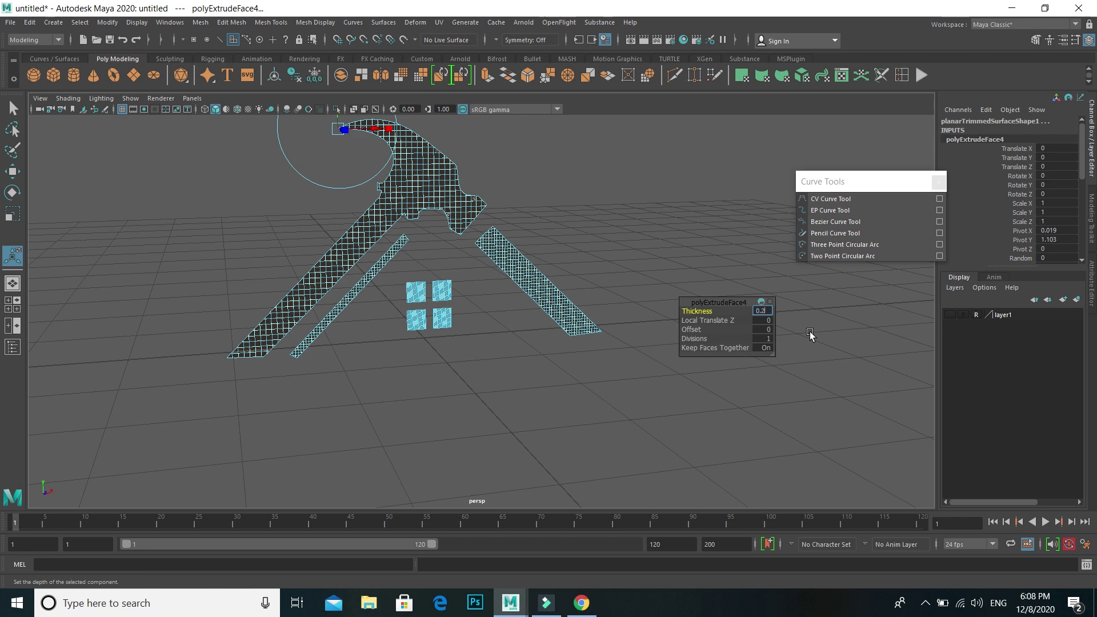
key("Return")
left_click(559, 426)
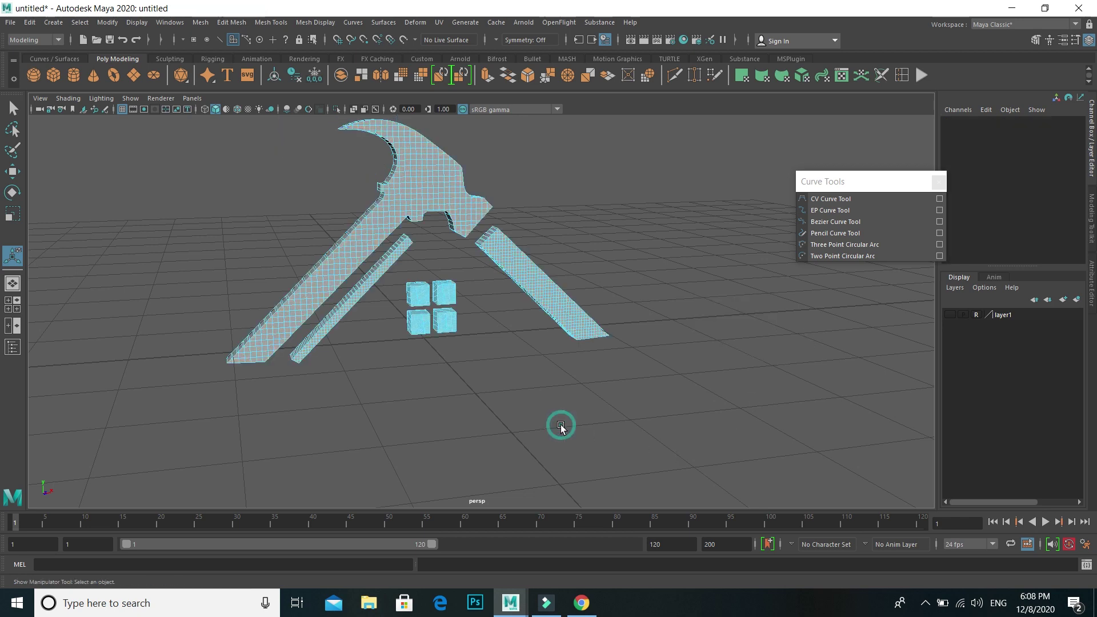
mouse_move(374, 378)
left_mouse_down("alt")
mouse_move(368, 368)
mouse_move(563, 371)
mouse_move(306, 352)
mouse_move(314, 363)
left_mouse_up("alt")
scroll(514, 425, "down", 3)
scroll(503, 418, "down", 1)
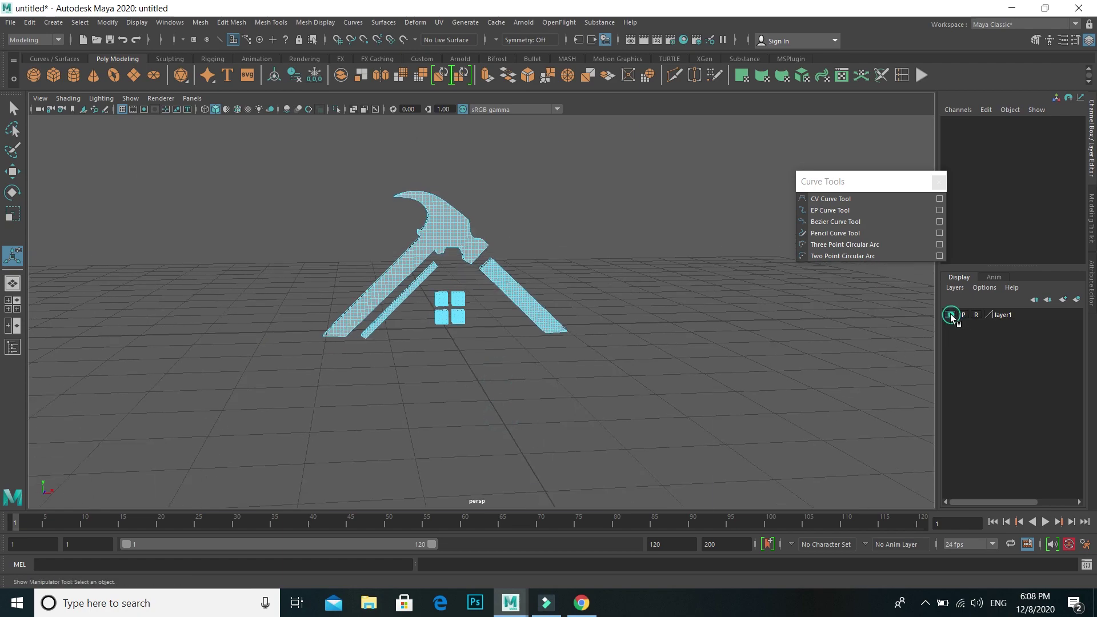
Show layer1's HOMEREPAIR reference board, close Curve Tools and create a 3D Type mesh
left_click(951, 314)
mouse_move(468, 431)
left_mouse_down("alt")
mouse_move(640, 413)
mouse_move(431, 423)
mouse_move(512, 447)
mouse_move(531, 372)
mouse_move(428, 362)
mouse_move(444, 364)
mouse_move(465, 341)
mouse_move(429, 408)
mouse_move(428, 399)
mouse_move(433, 414)
mouse_move(318, 398)
left_mouse_up("alt")
scroll(316, 374, "up", 3)
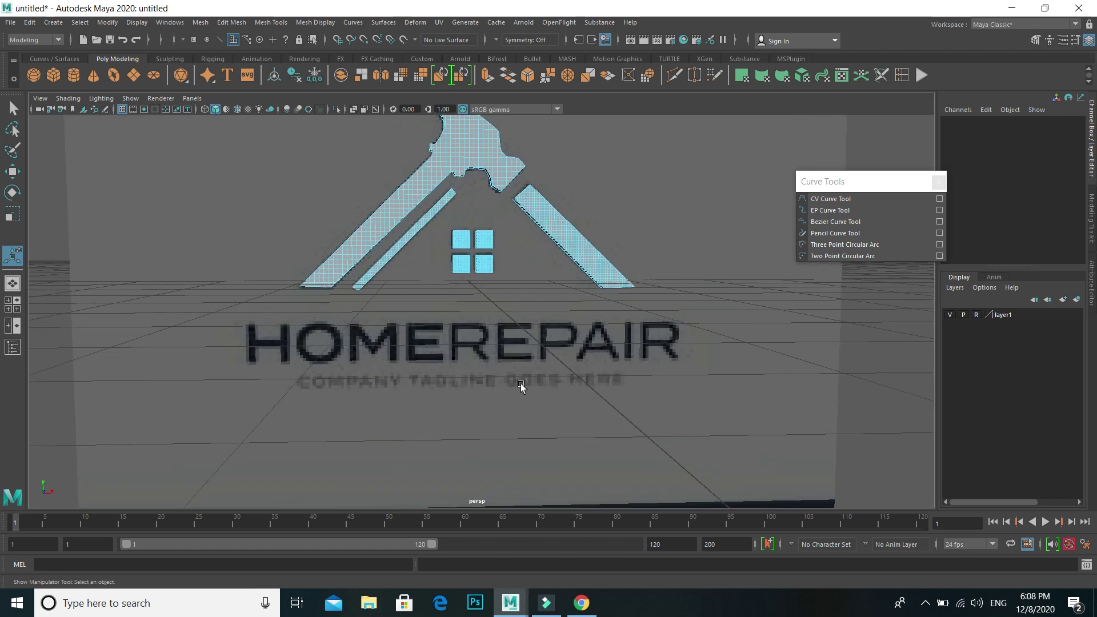
left_click_drag(522, 387, 510, 386, "alt")
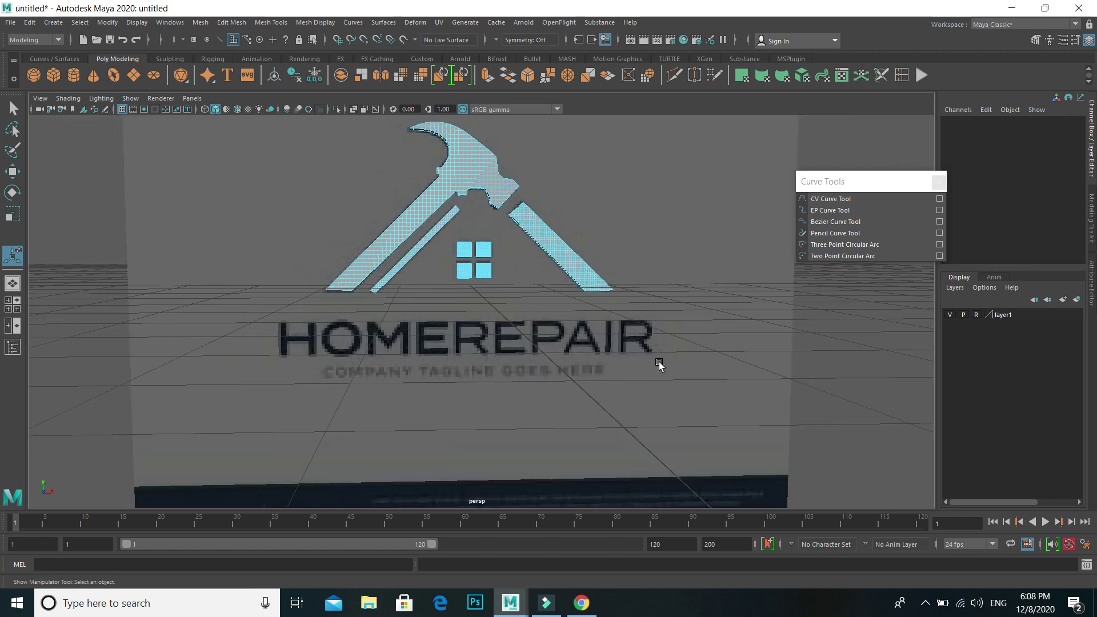
left_click(938, 181)
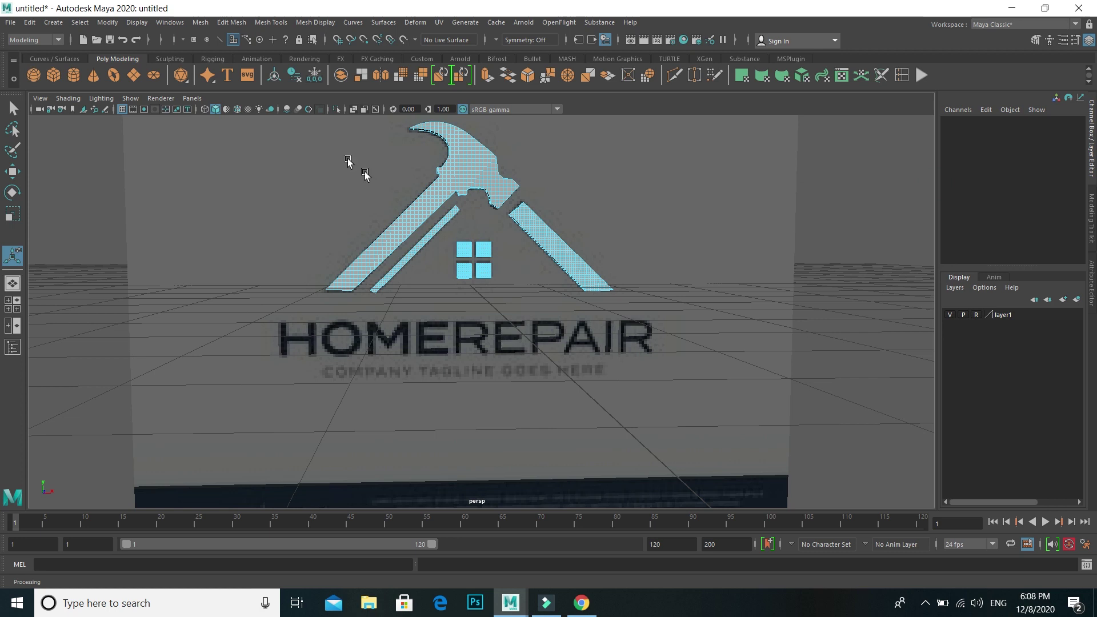
left_click(227, 75)
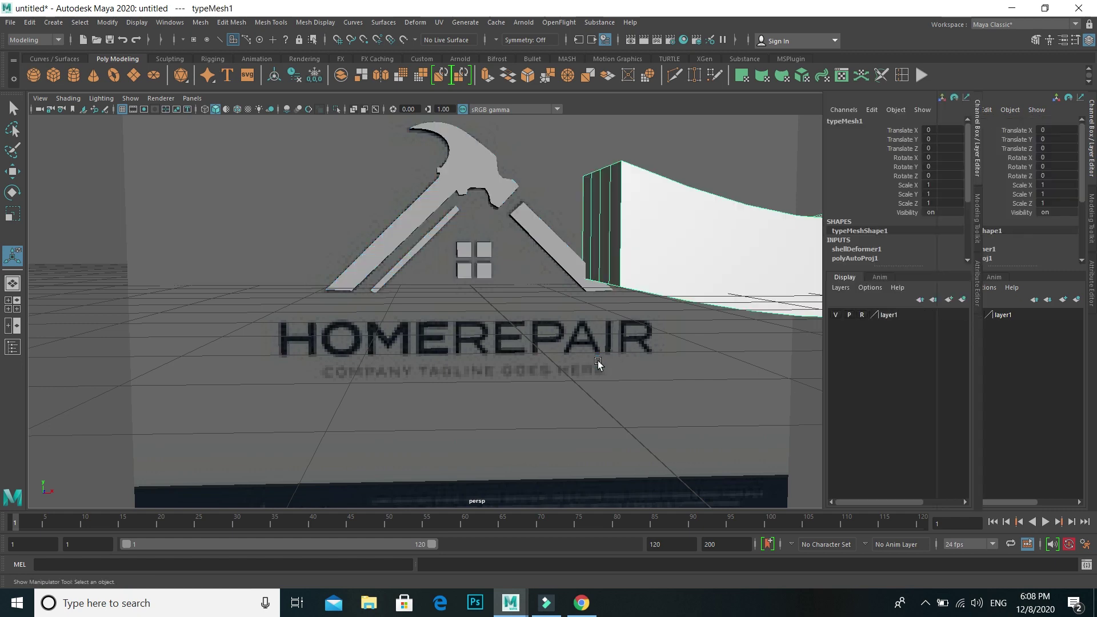
Shrink the 3D Type text uniformly with the Scale tool and frame it
scroll(727, 343, "down", 3)
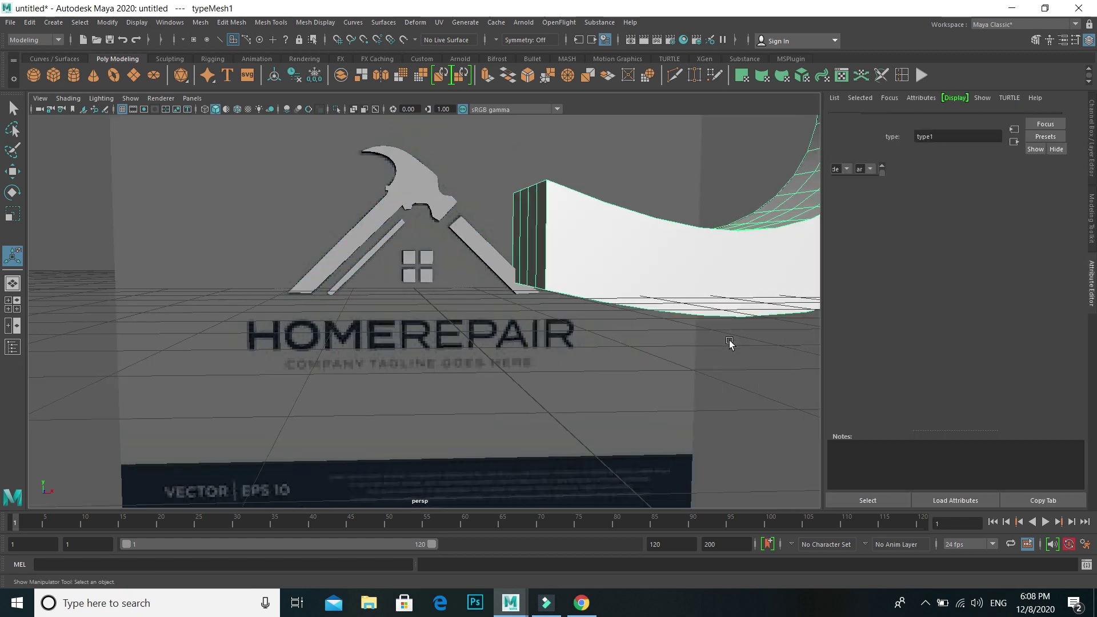
scroll(717, 386, "down", 2)
scroll(588, 338, "down", 3)
scroll(612, 325, "down", 2)
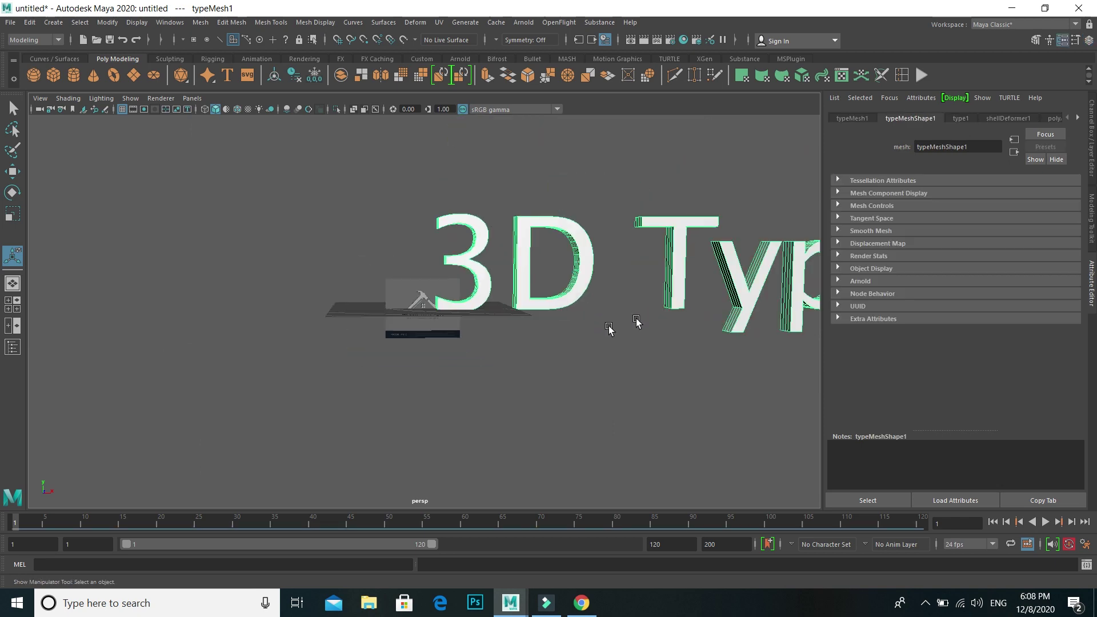
scroll(563, 337, "up", 4)
scroll(560, 338, "up", 3)
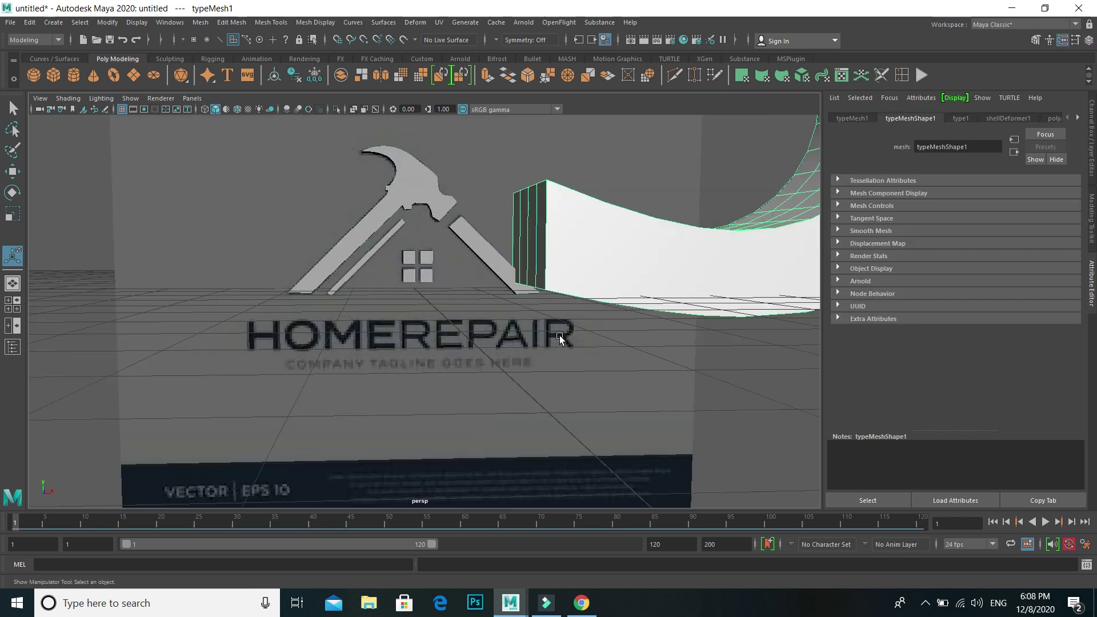
scroll(560, 339, "down", 3)
scroll(633, 324, "down", 3)
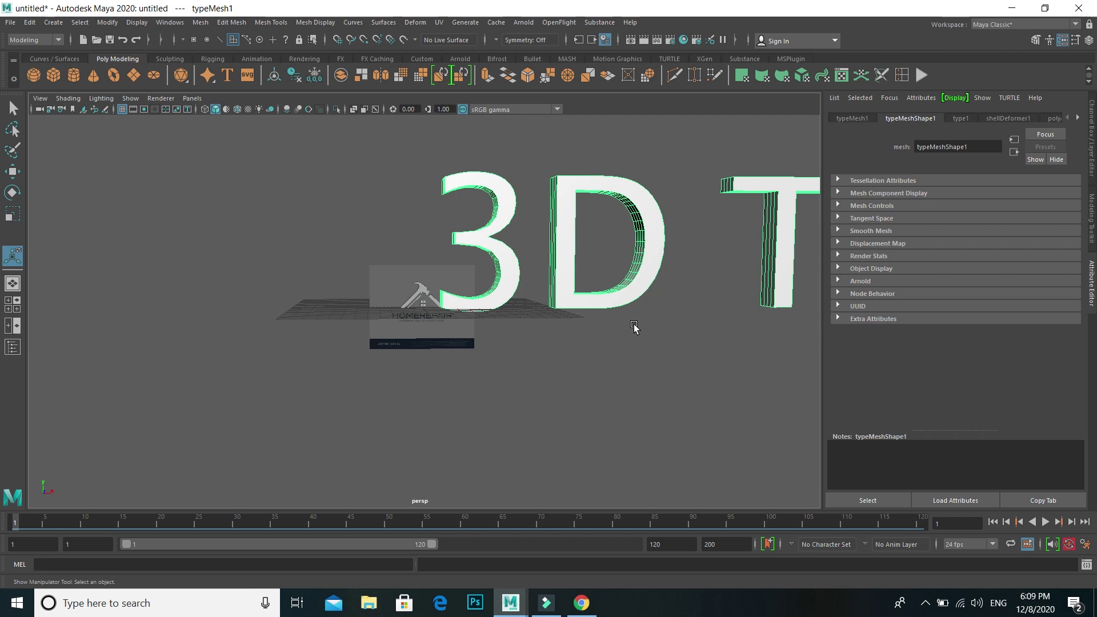
scroll(549, 367, "down", 1)
scroll(666, 326, "down", 3)
scroll(604, 338, "down", 2)
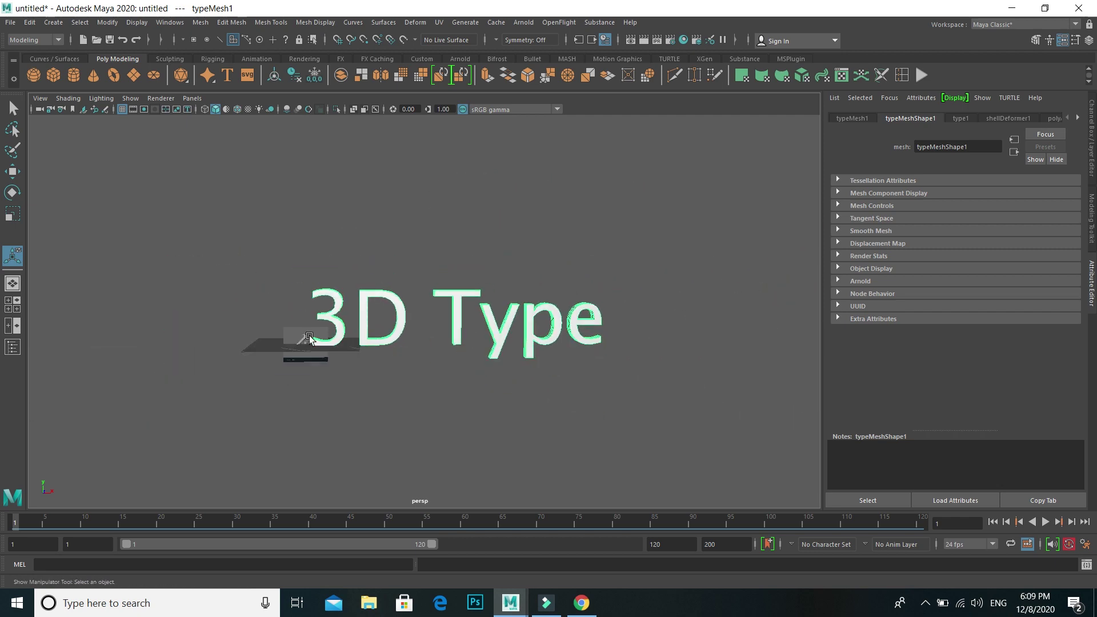
key("r")
mouse_move(305, 343)
left_mouse_down()
mouse_move(202, 320)
mouse_move(37, 238)
left_mouse_up()
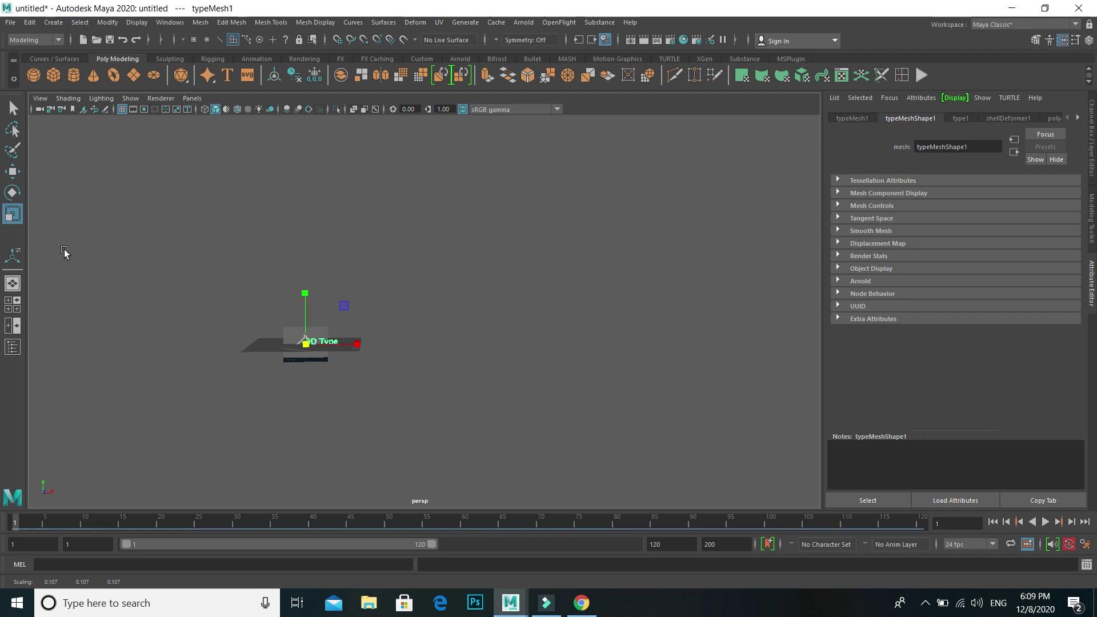
key("f")
Move the text left over the HOMEREPAIR wordmark and scale it down to fit
scroll(265, 366, "down", 5)
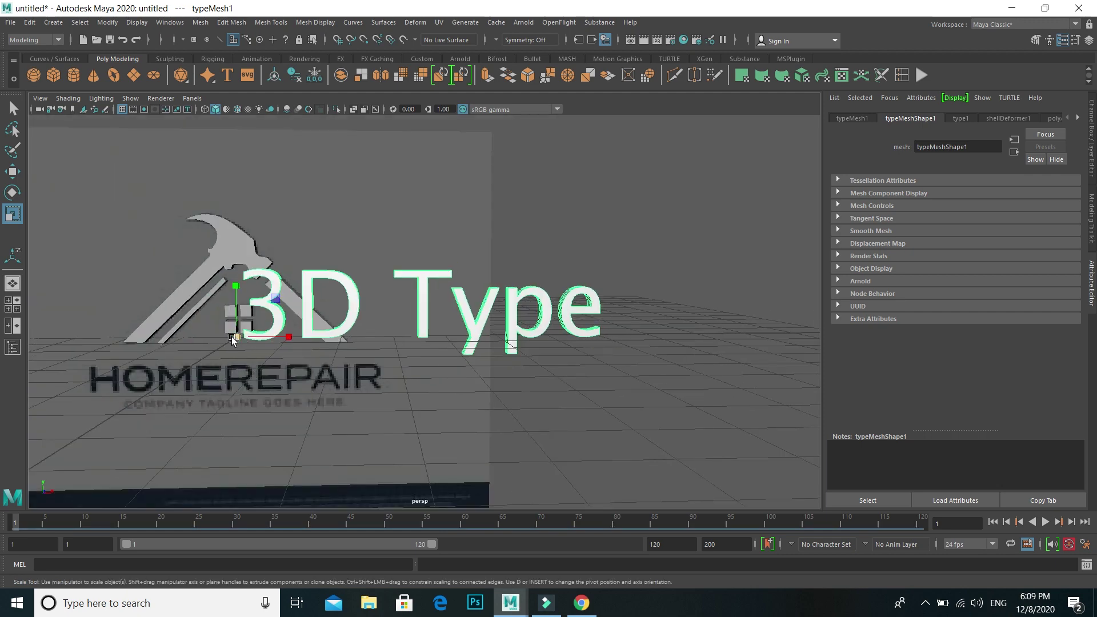
scroll(234, 341, "down", 4)
scroll(53, 269, "down", 1)
middle_click_drag(311, 445, 502, 382, "alt")
key("w")
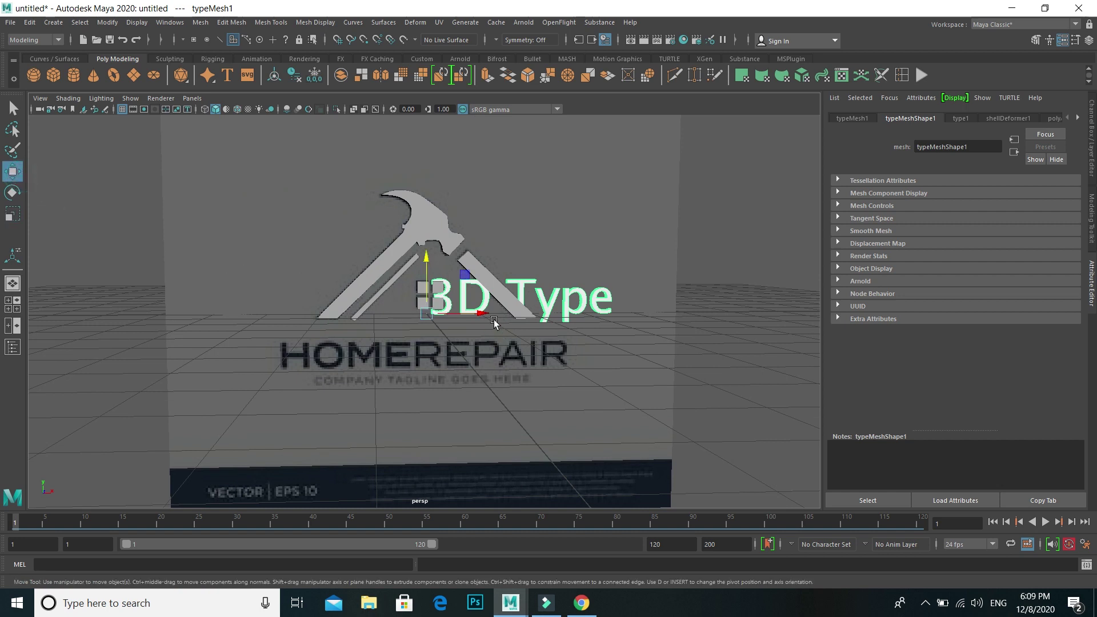
mouse_move(458, 310)
left_mouse_down()
mouse_move(317, 289)
mouse_move(319, 343)
left_mouse_up()
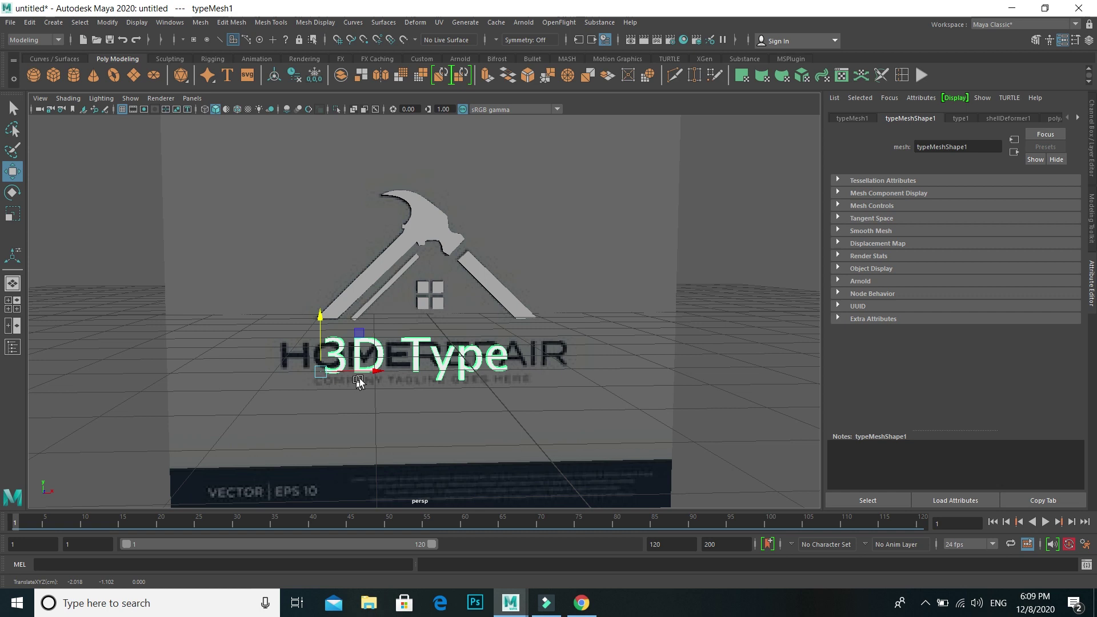
left_click_drag(377, 373, 328, 372)
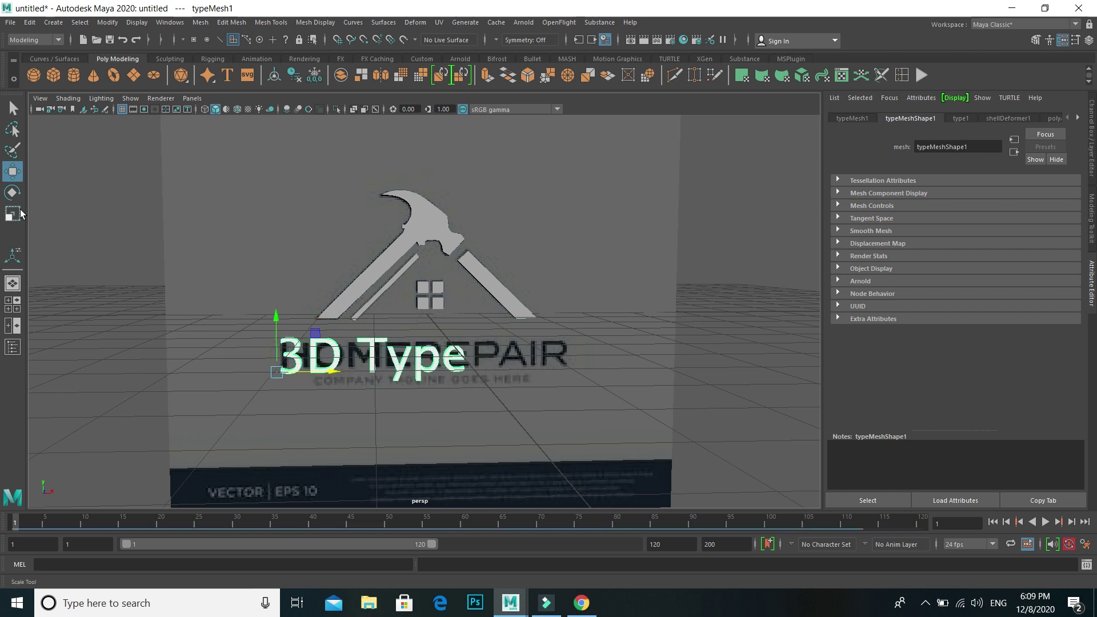
key("r")
left_click_drag(277, 372, 258, 365)
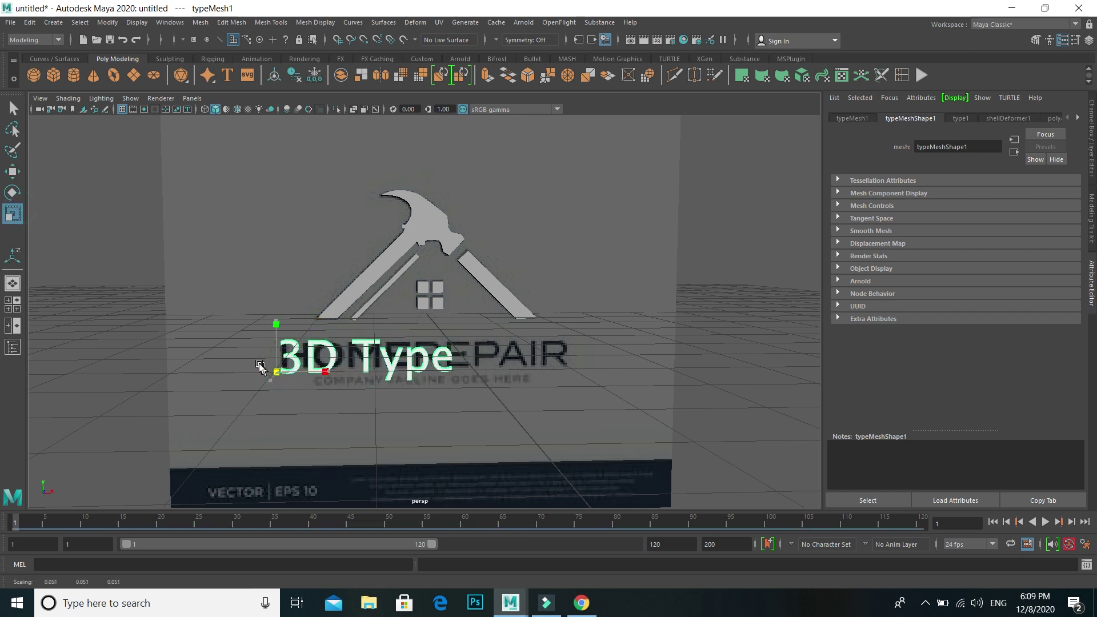
mouse_move(246, 359)
left_mouse_down("alt")
mouse_move(408, 415)
mouse_move(453, 416)
mouse_move(453, 441)
mouse_move(350, 449)
mouse_move(385, 440)
left_mouse_up("alt")
right_click_drag(385, 440, 360, 397, "alt")
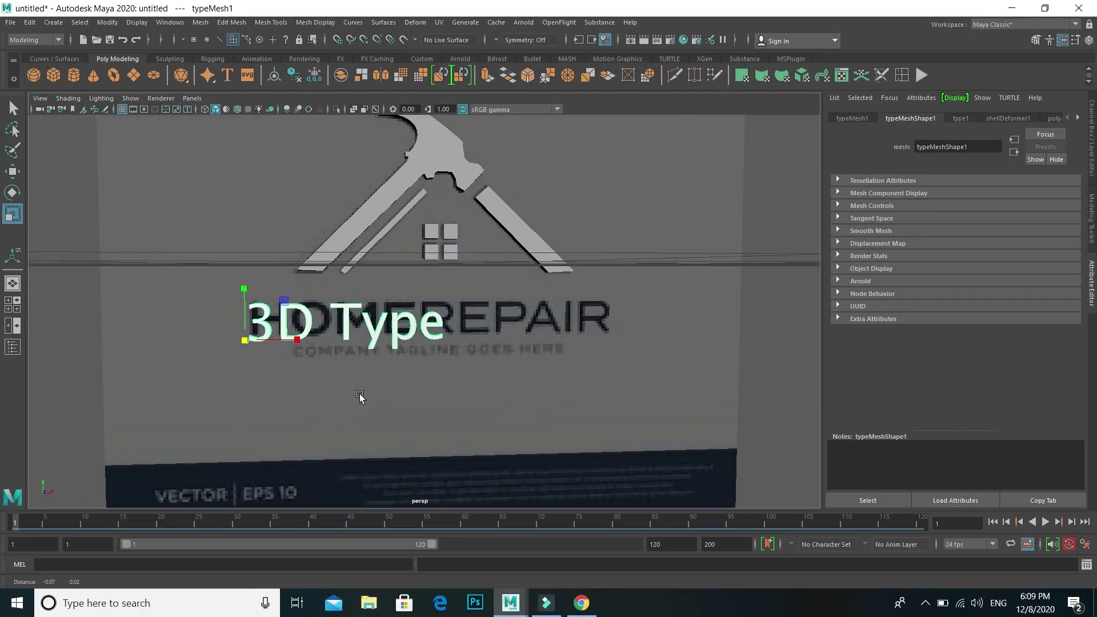
left_click(955, 119)
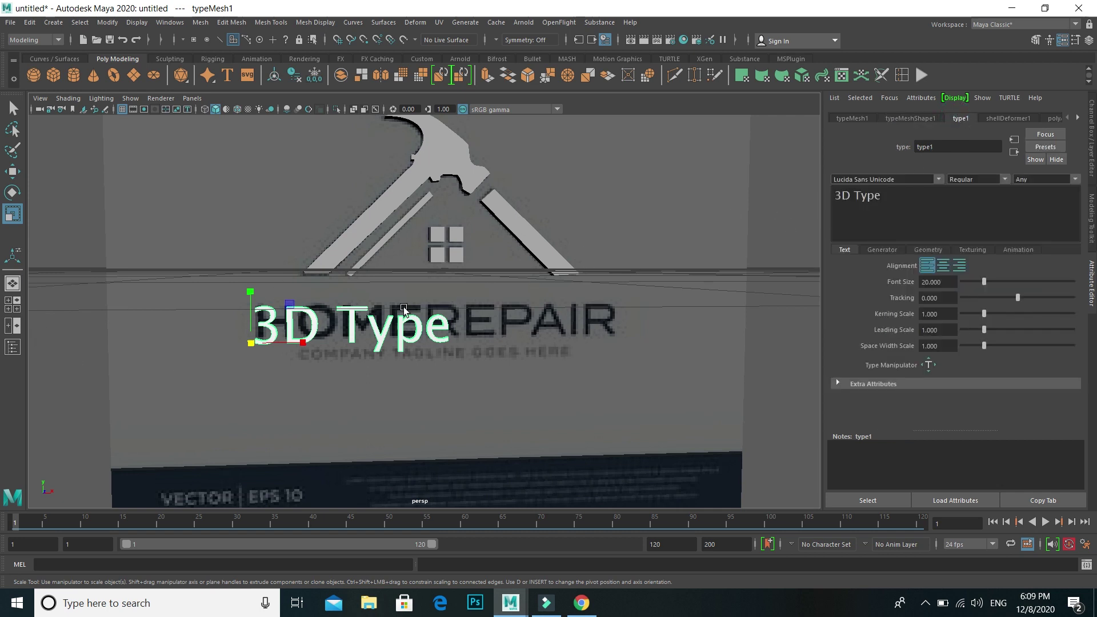
Replace the 3D text's wording with 'HOME REPAIR' in capitals
triple_click(904, 198)
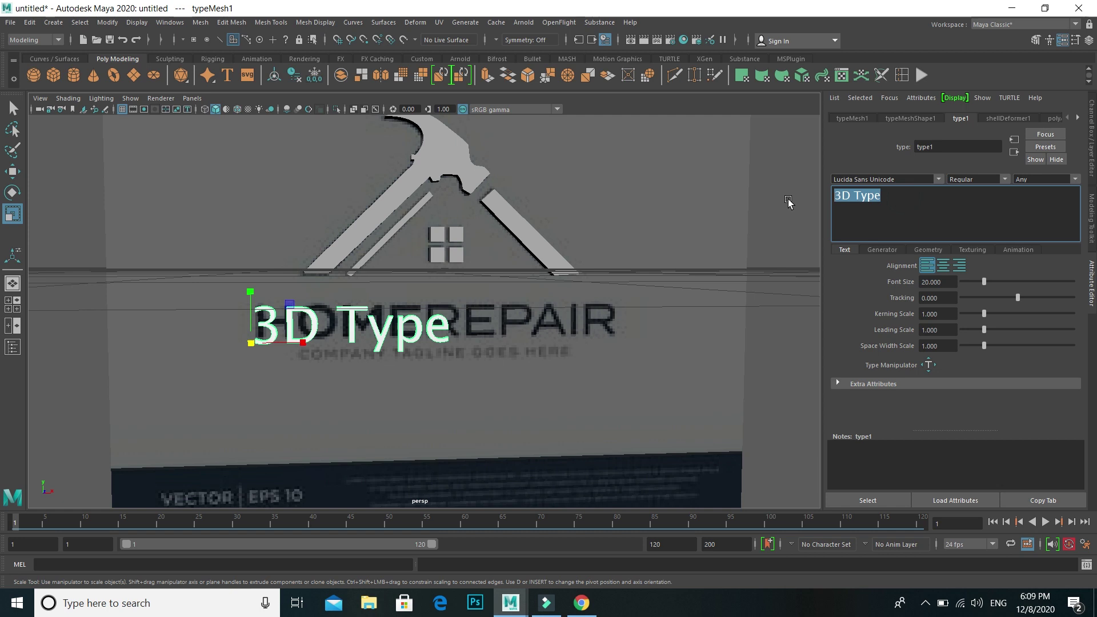
key("BackSpace")
key("Caps_Lock")
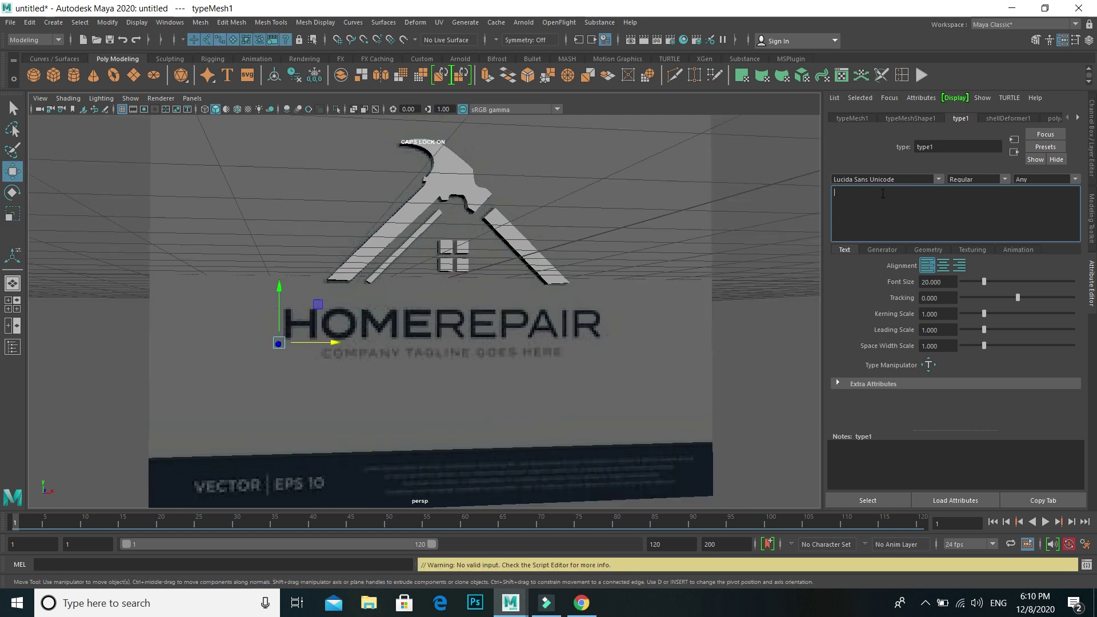
type("h")
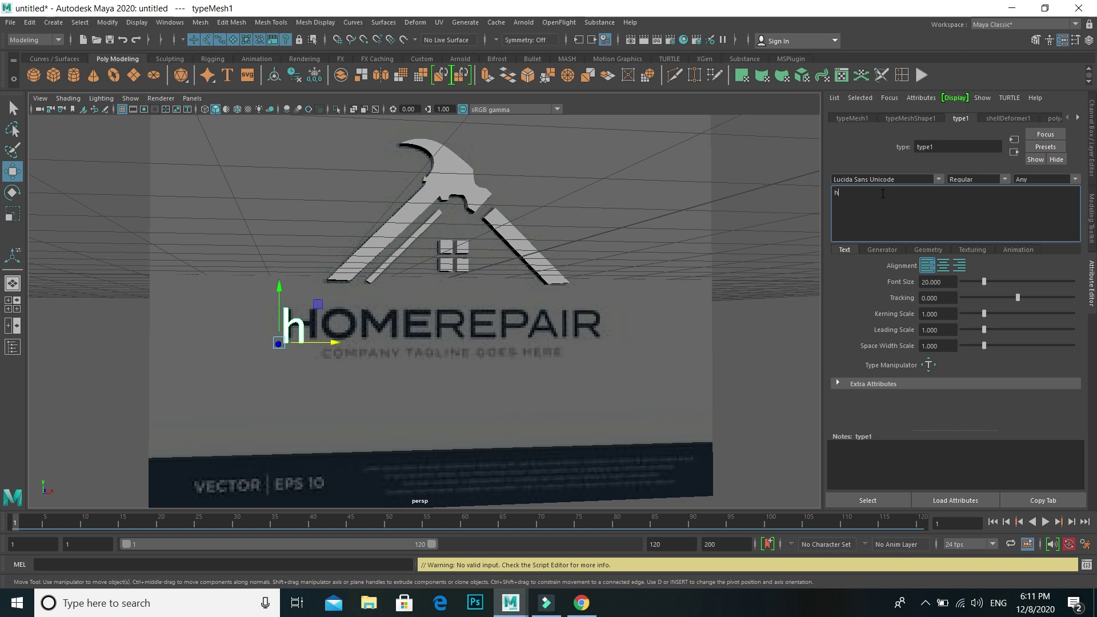
key("BackSpace")
type("H")
type("OM")
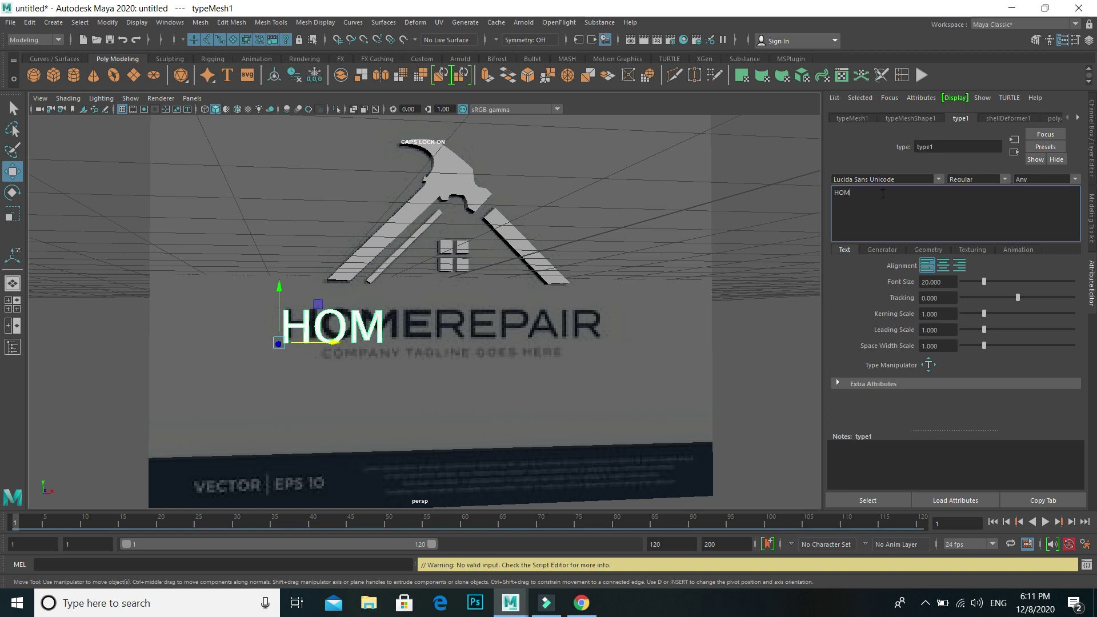
type("E RE")
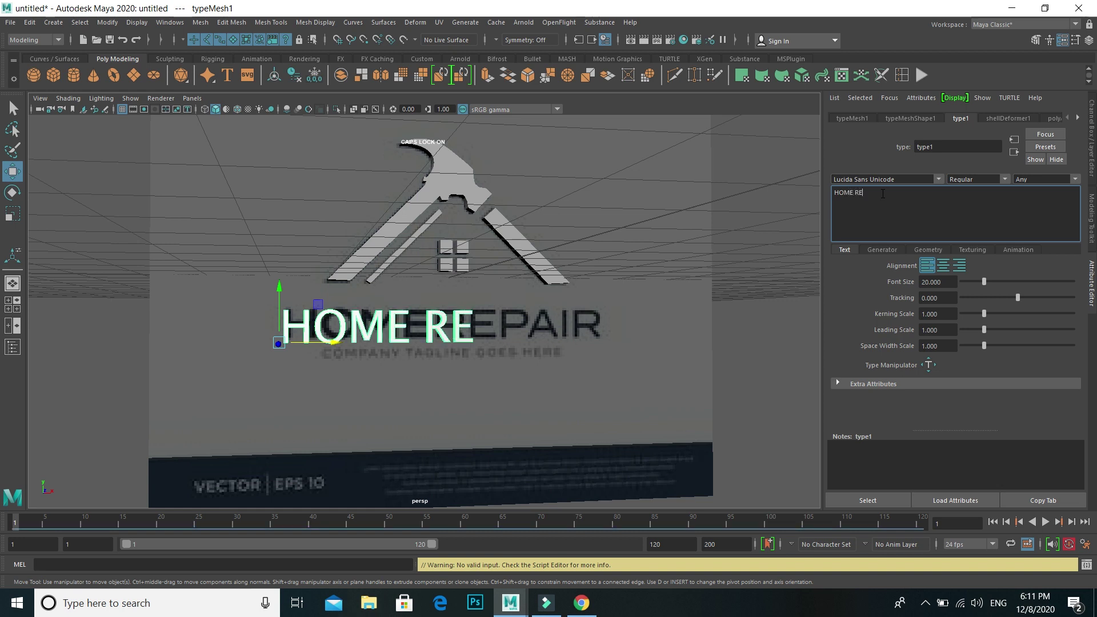
type("PAIR")
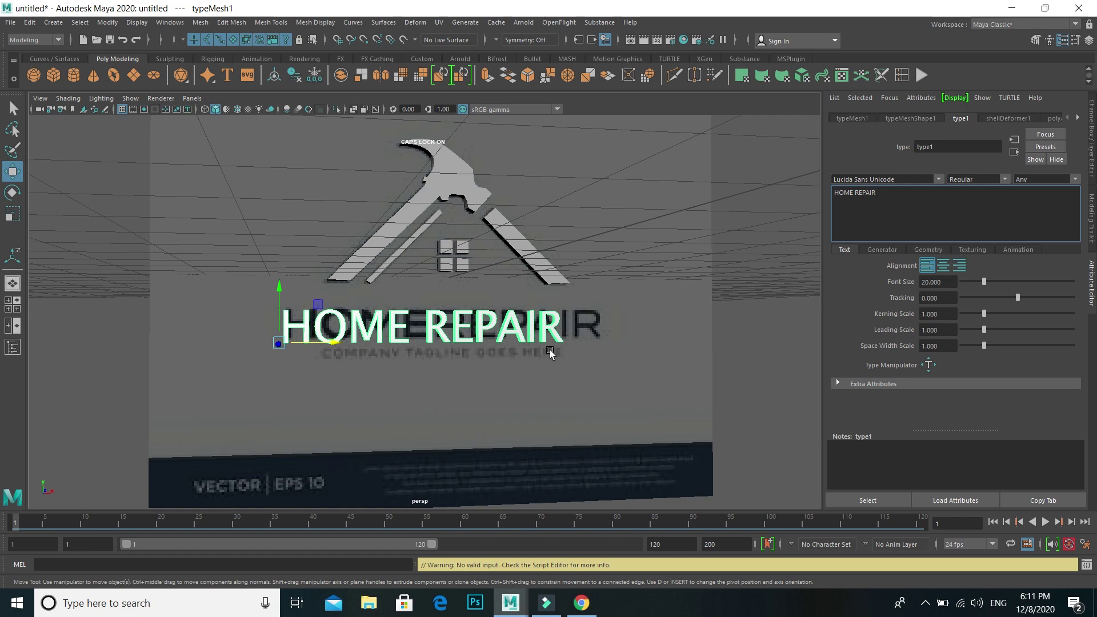
scroll(565, 357, "down", 2)
scroll(520, 384, "up", 2)
mouse_move(519, 385)
left_mouse_down("alt")
mouse_move(484, 415)
mouse_move(477, 404)
left_mouse_up("alt")
scroll(502, 392, "up", 2)
scroll(474, 417, "up", 2)
Increase the HOME REPAIR text tracking from 10 to about 16-17
left_click_drag(983, 283, 993, 282)
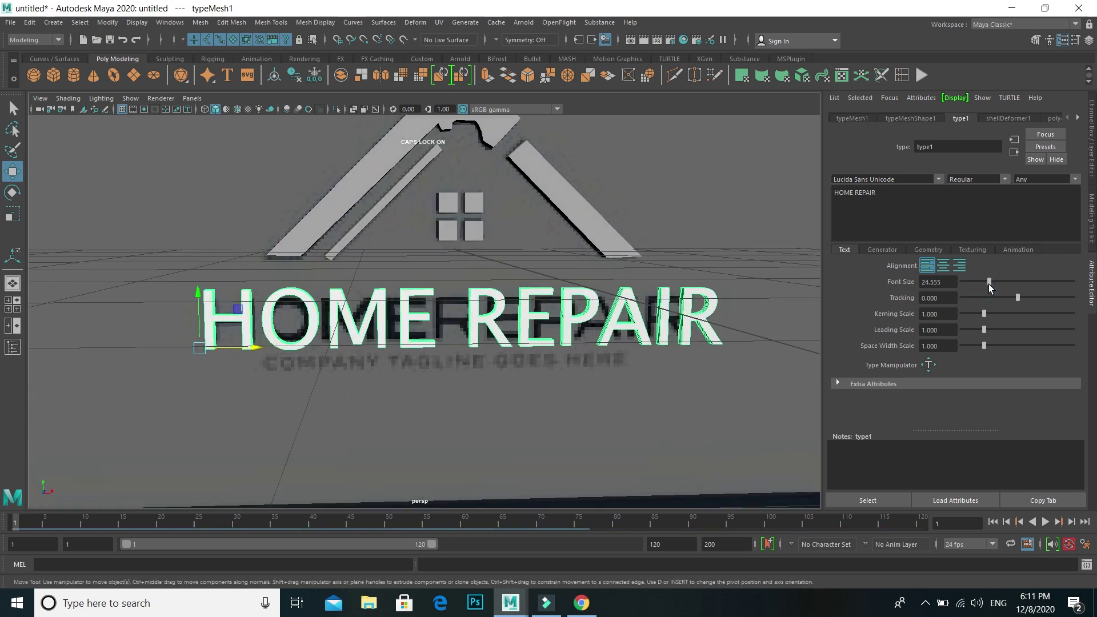
key("ctrl+z")
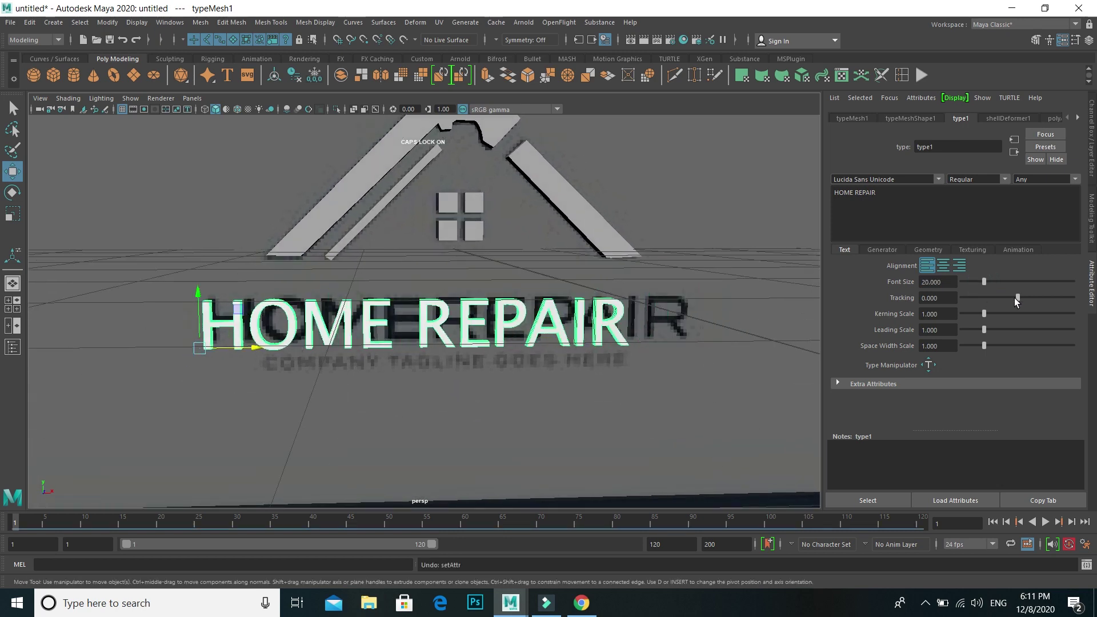
left_click_drag(1021, 298, 1073, 297)
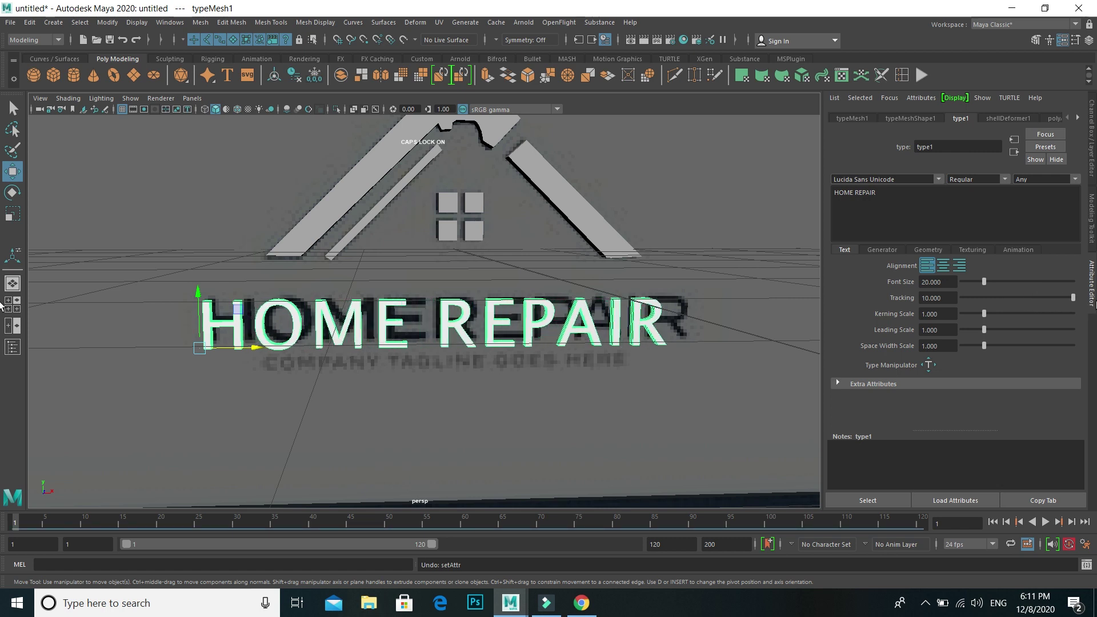
left_click_drag(944, 297, 894, 304)
type("12")
key("Return")
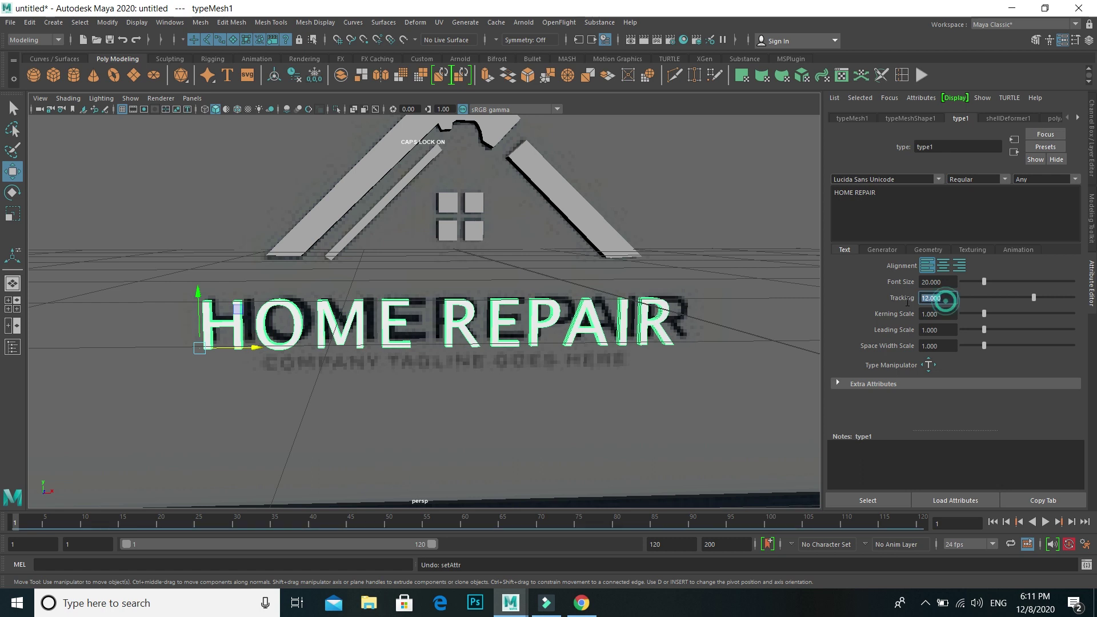
key("Return")
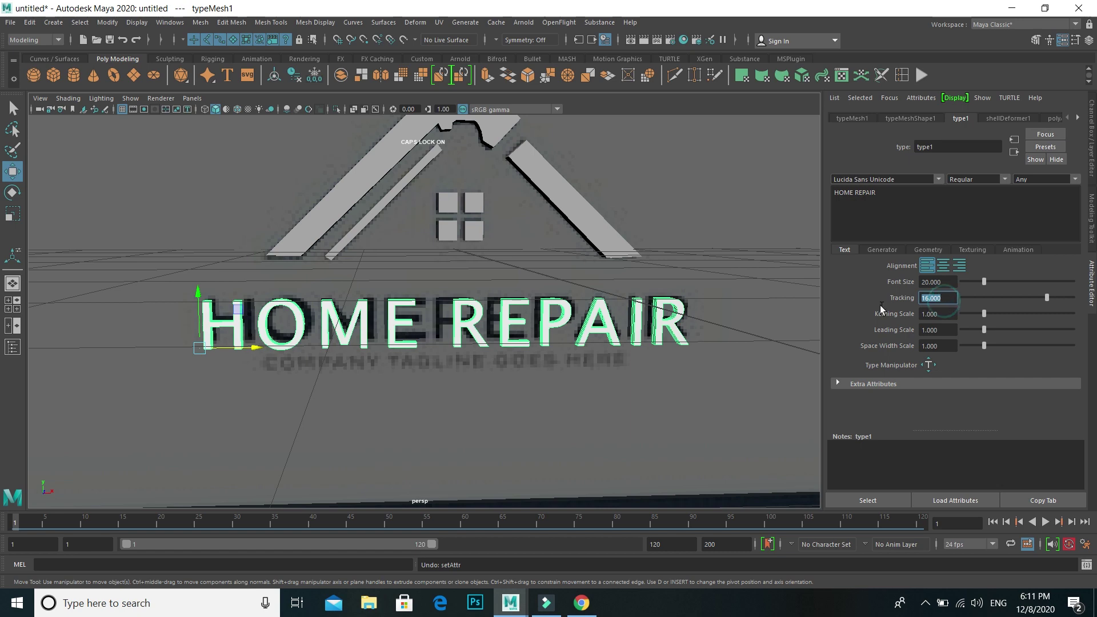
key("Return")
type("1")
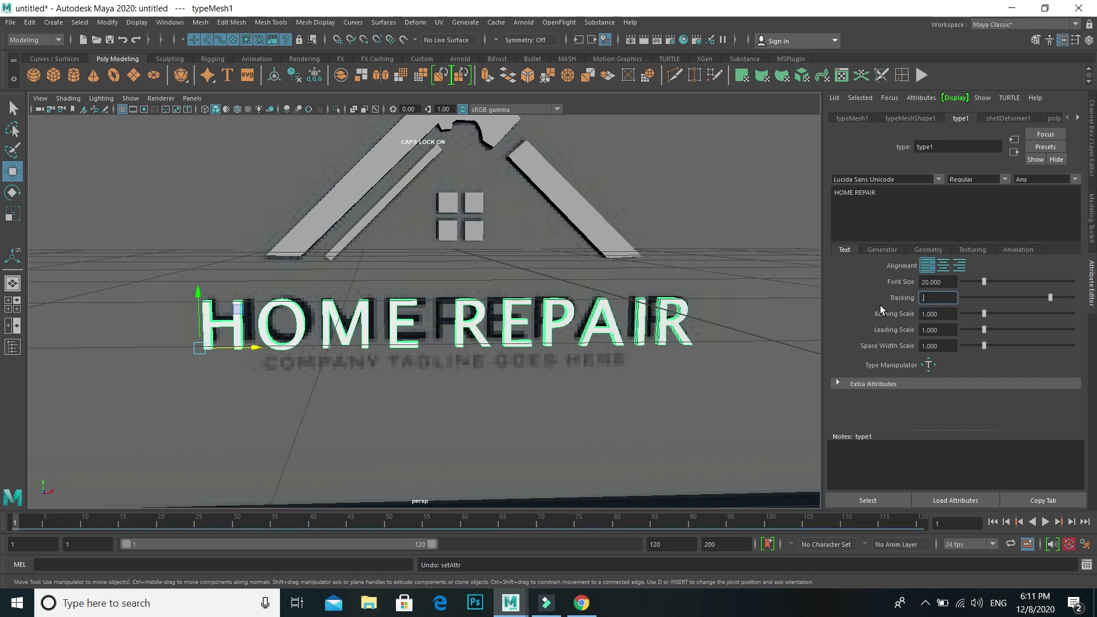
left_click(408, 408)
scroll(396, 382, "down", 5)
scroll(394, 380, "up", 5)
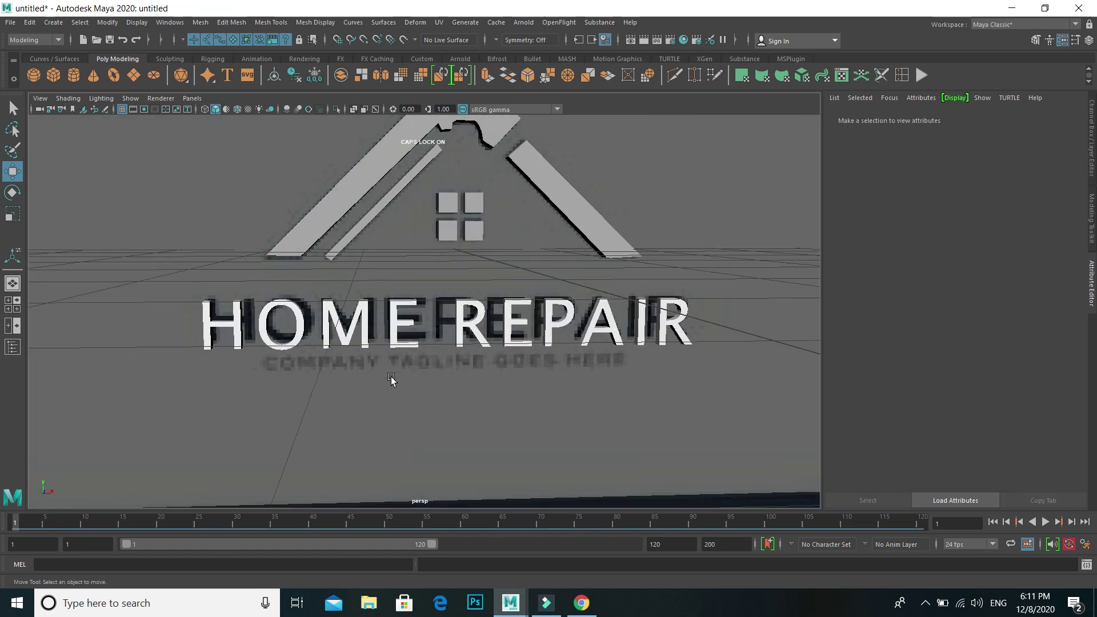
Orbit and zoom to view the logo edge-on, then from an angle
scroll(392, 380, "down", 3)
mouse_move(277, 428)
left_mouse_down("alt")
mouse_move(359, 403)
mouse_move(297, 423)
mouse_move(261, 416)
mouse_move(326, 417)
left_mouse_up("alt")
scroll(306, 409, "up", 1)
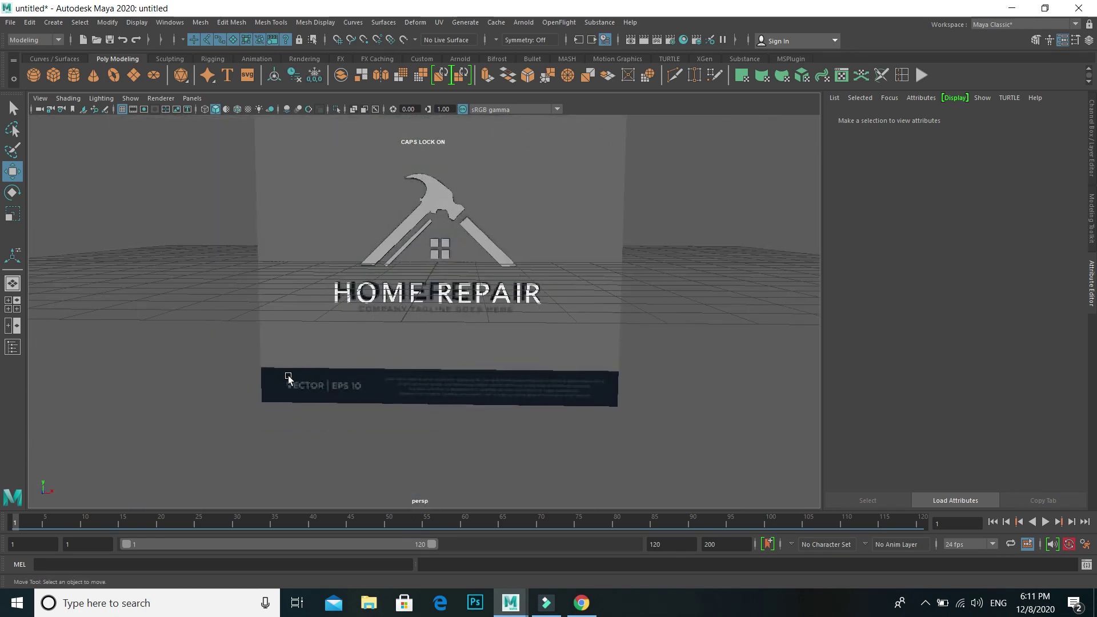
scroll(410, 378, "up", 4)
mouse_move(409, 378)
left_mouse_down("alt")
mouse_move(379, 379)
mouse_move(436, 320)
mouse_move(399, 407)
mouse_move(377, 403)
mouse_move(359, 369)
mouse_move(364, 384)
mouse_move(477, 396)
mouse_move(414, 399)
mouse_move(478, 394)
left_mouse_up("alt")
scroll(399, 407, "down", 3)
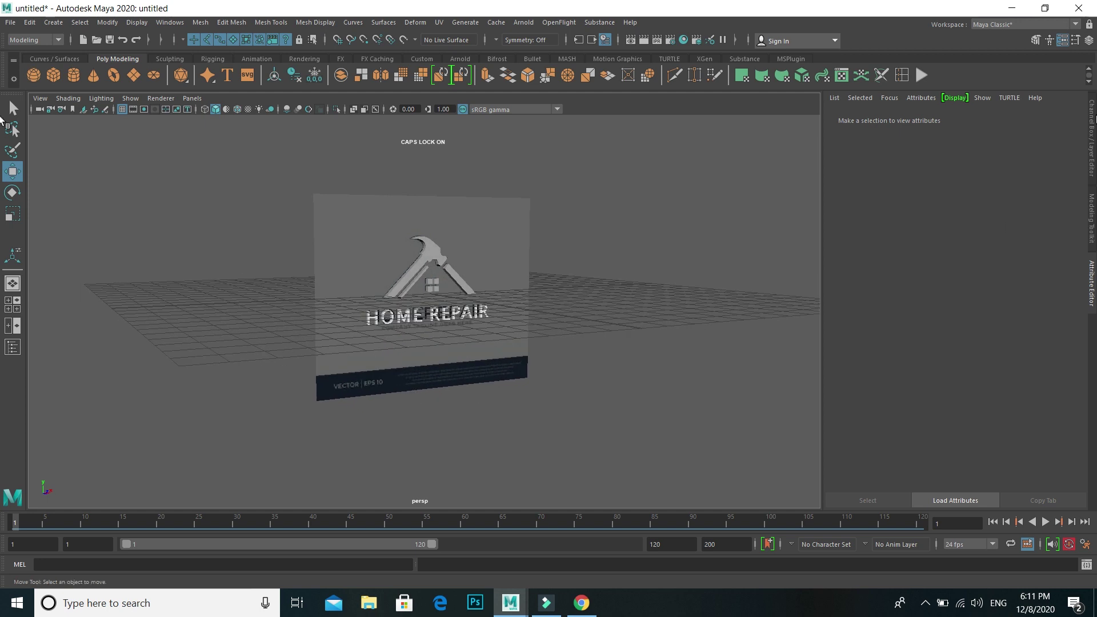
Select imagePlane1 and slide it right to about Translate X 9.3
left_click(1090, 117)
left_click(950, 315)
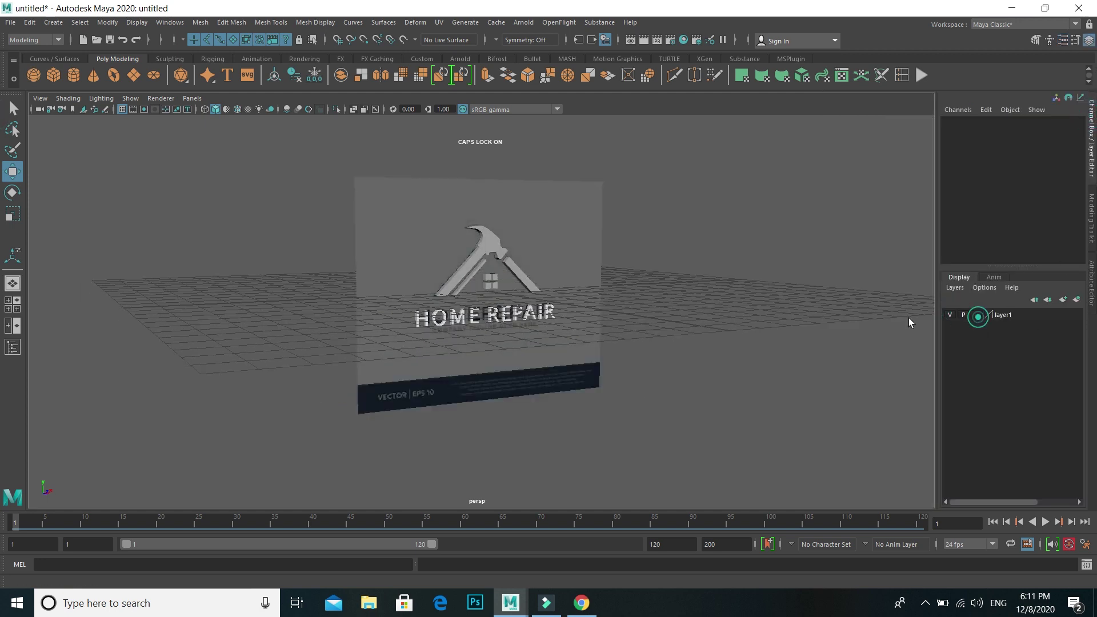
left_click(523, 273)
mouse_move(531, 287)
left_mouse_down()
mouse_move(725, 292)
mouse_move(580, 367)
mouse_move(519, 370)
mouse_move(553, 355)
mouse_move(500, 361)
left_mouse_up()
left_click(405, 217)
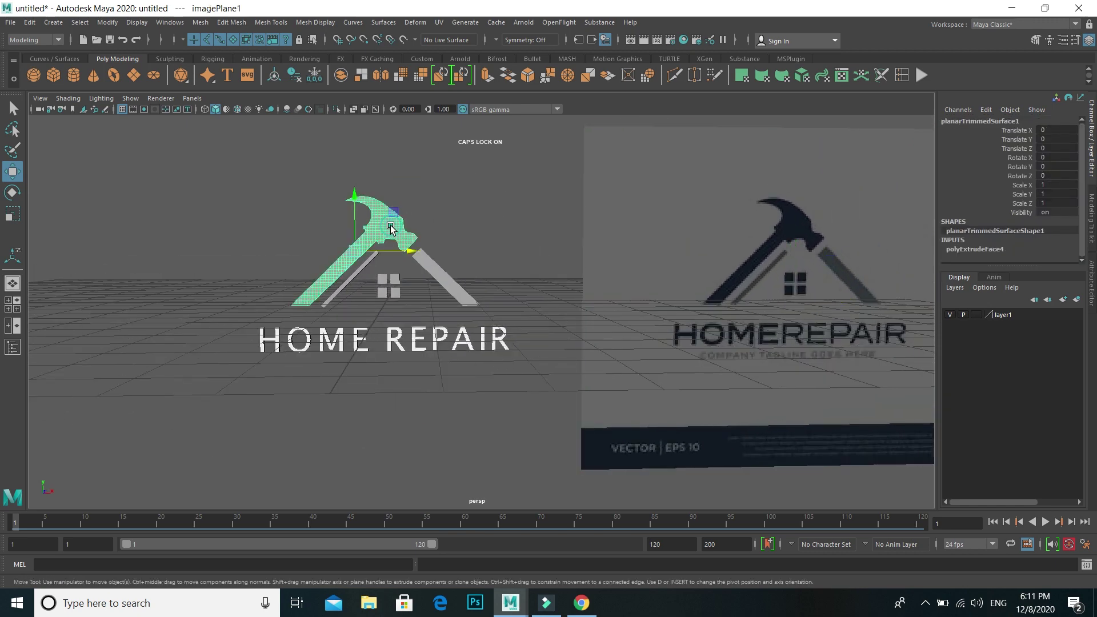
Assign the hammer a new Phong E material (phongE1) with a white Color
right_click_drag(390, 228, 399, 519)
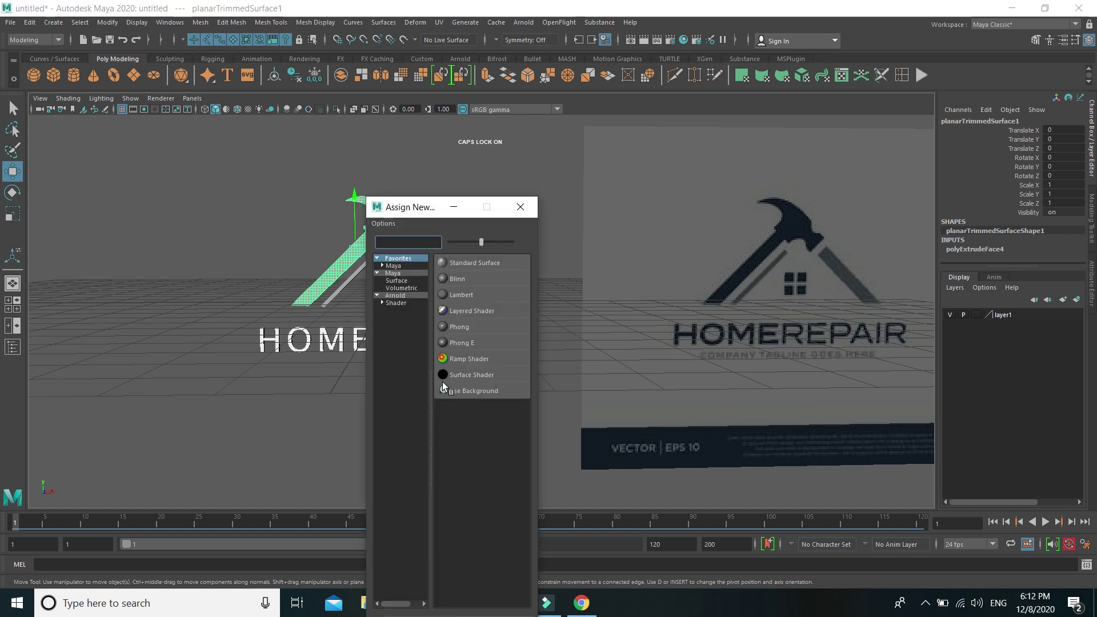
left_click(458, 342)
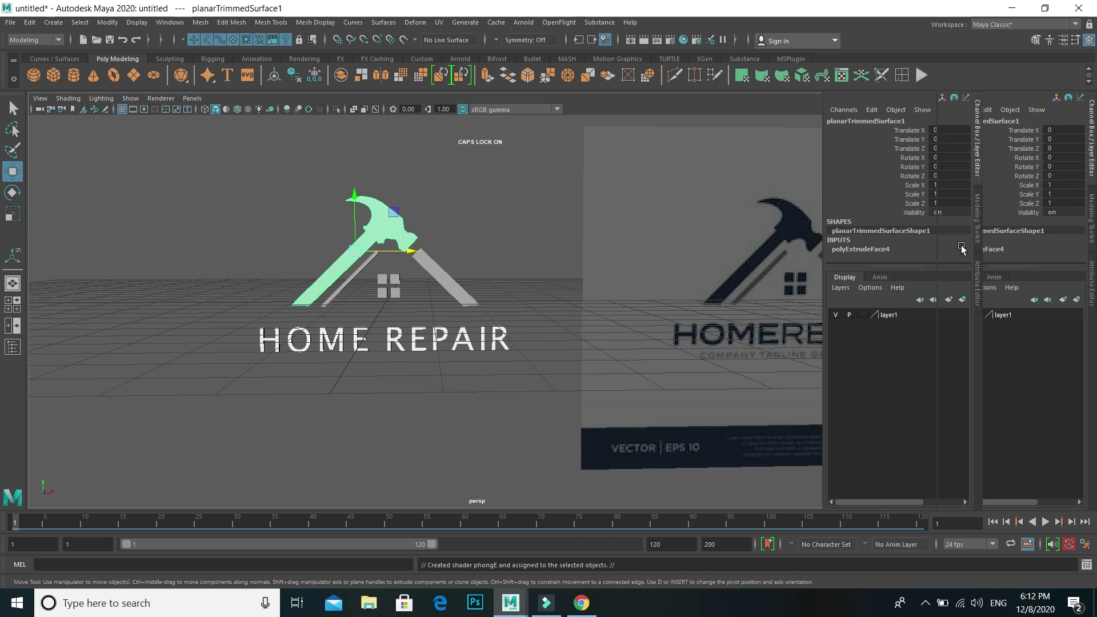
key("ctrl+a")
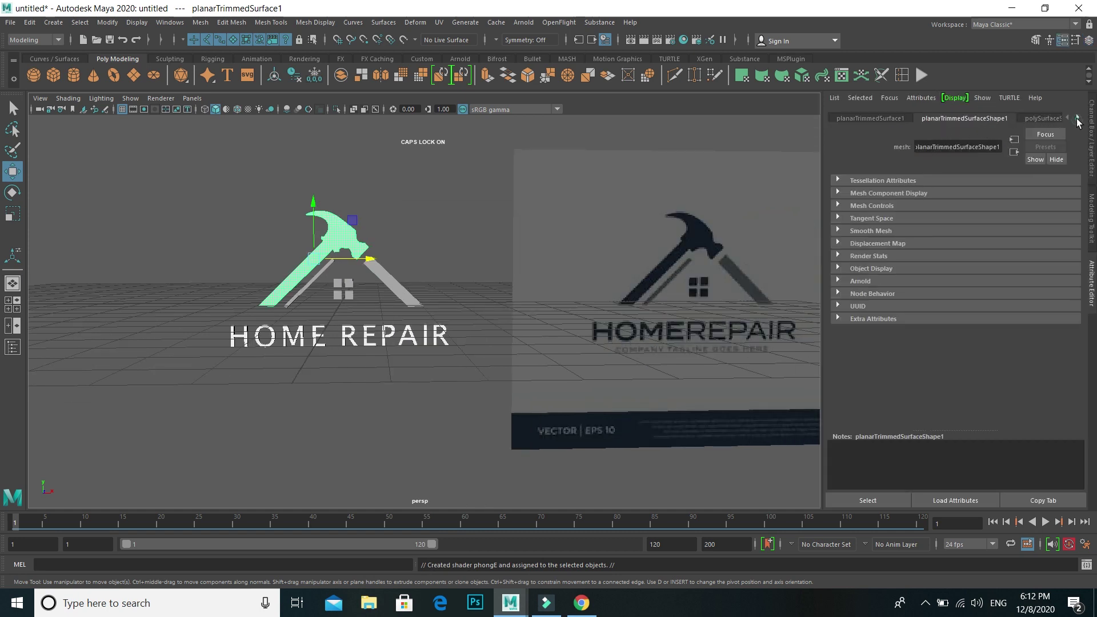
left_click(1077, 118)
left_click(1038, 118)
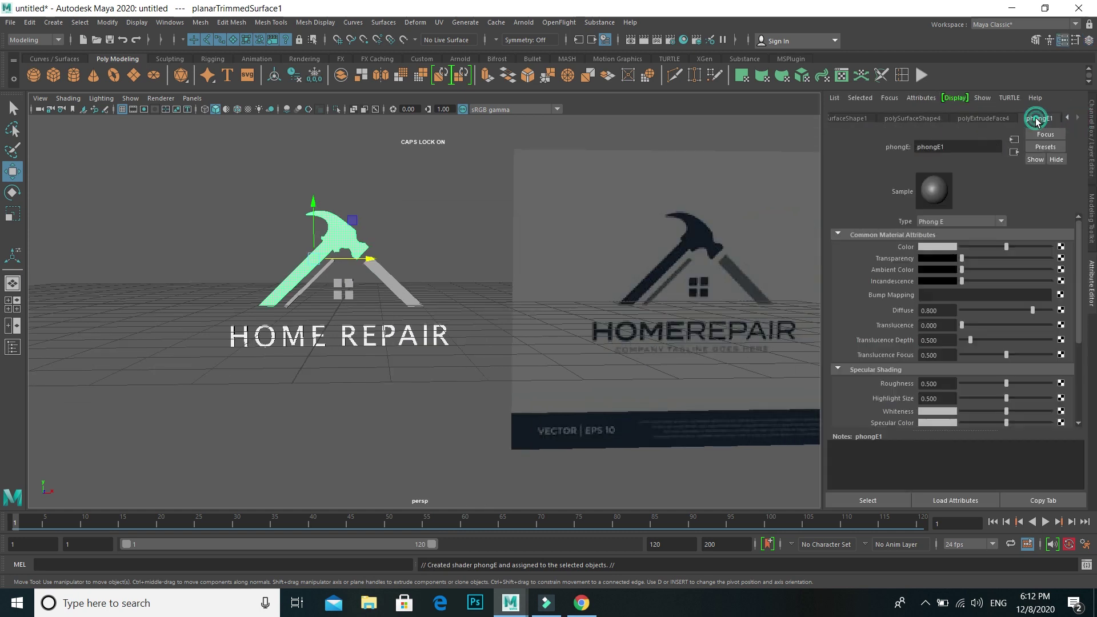
left_click(934, 247)
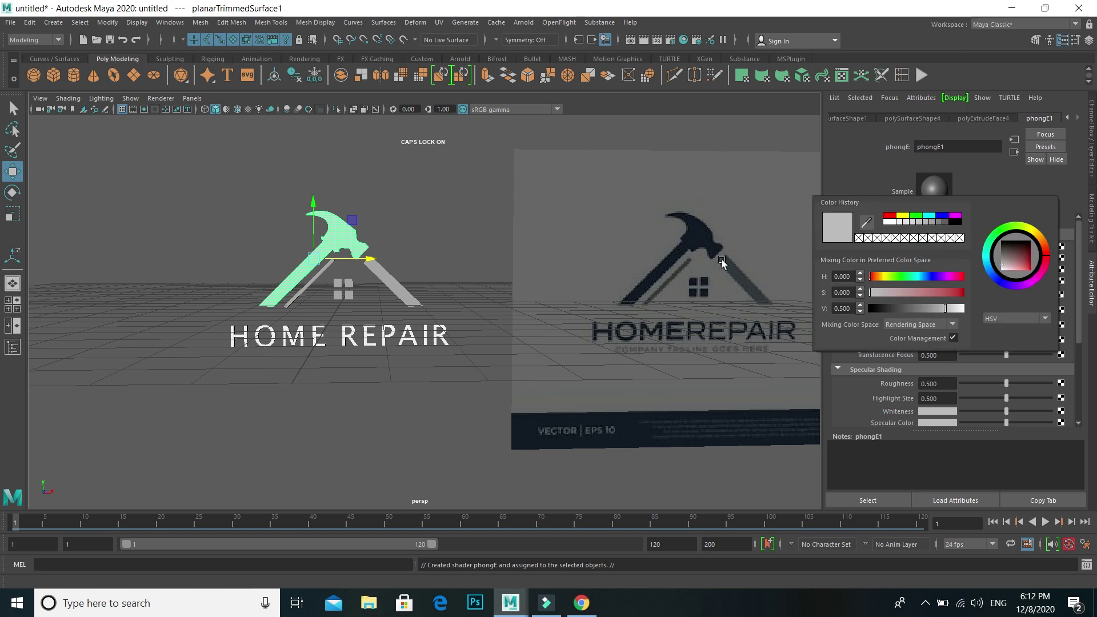
left_click(939, 250)
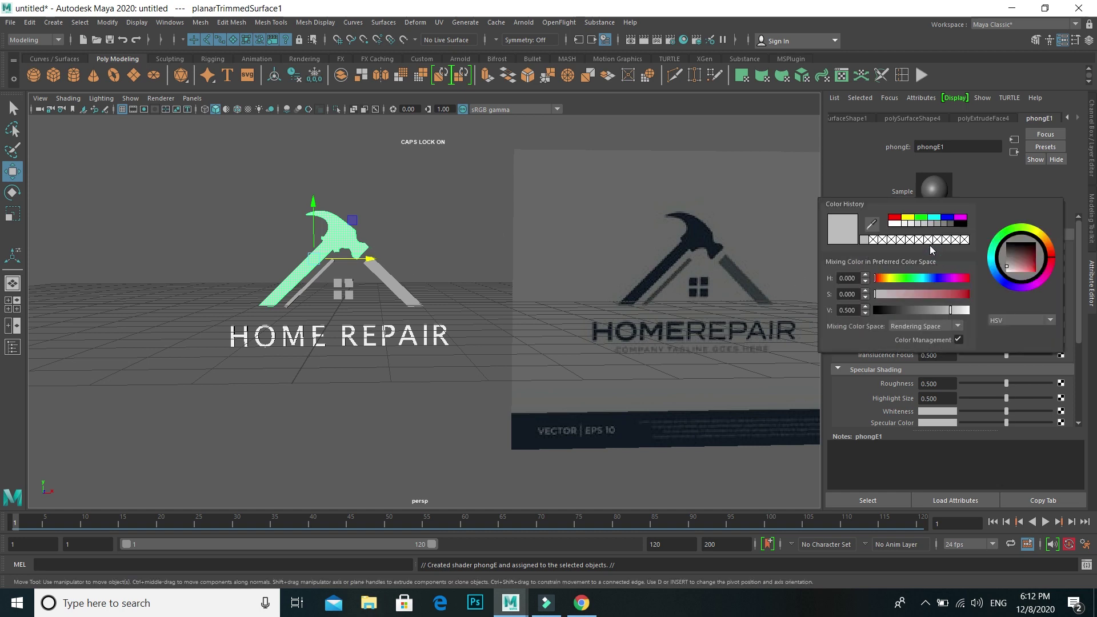
left_click(896, 226)
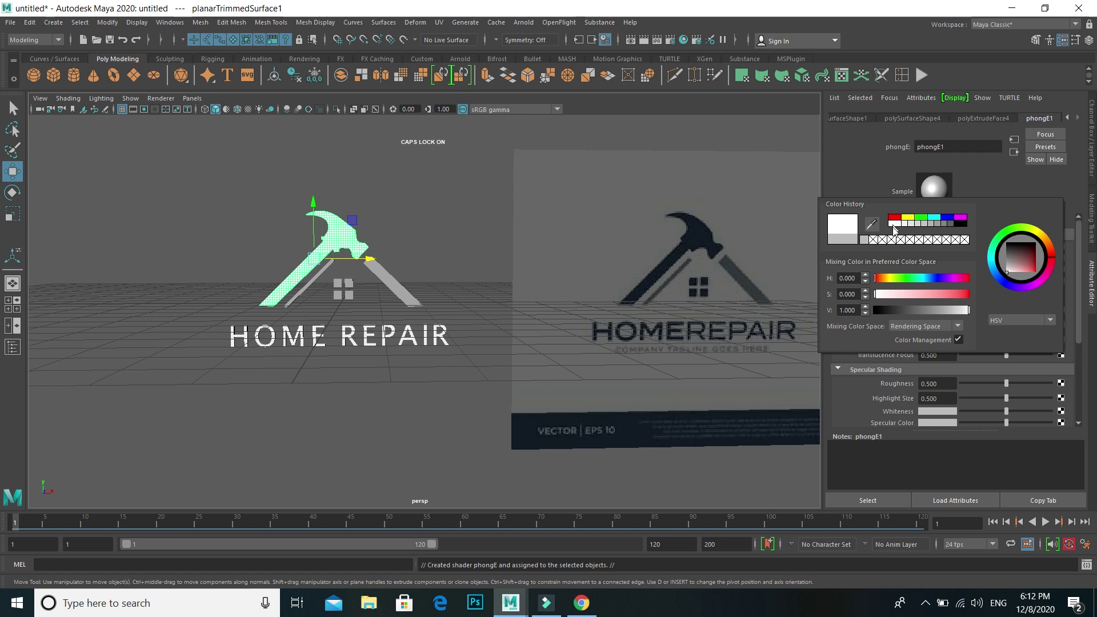
left_click(864, 240)
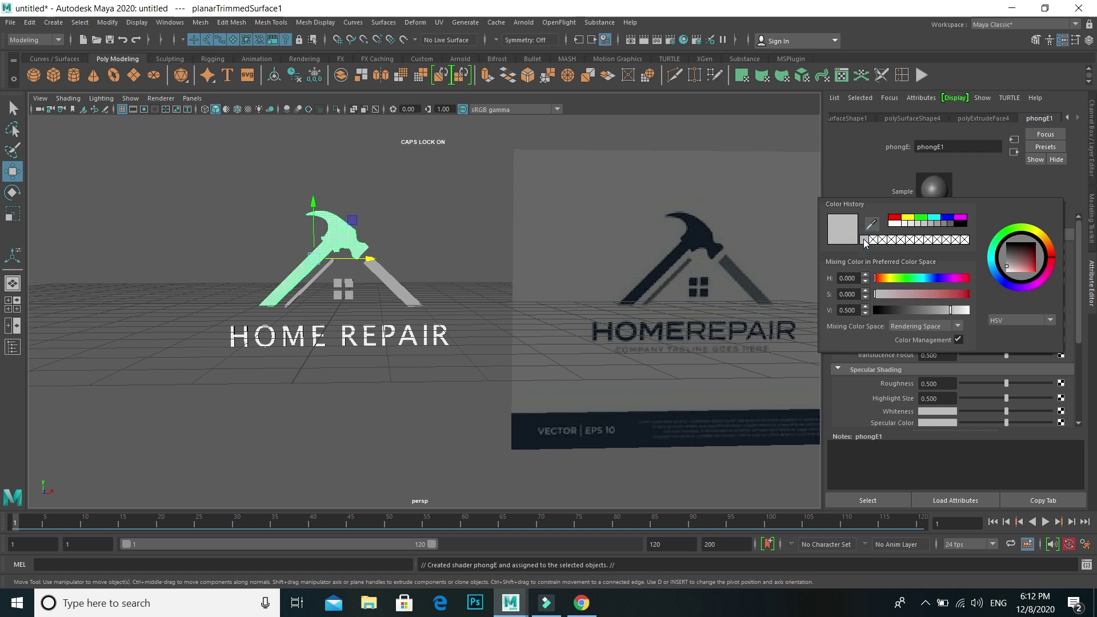
left_click(895, 225)
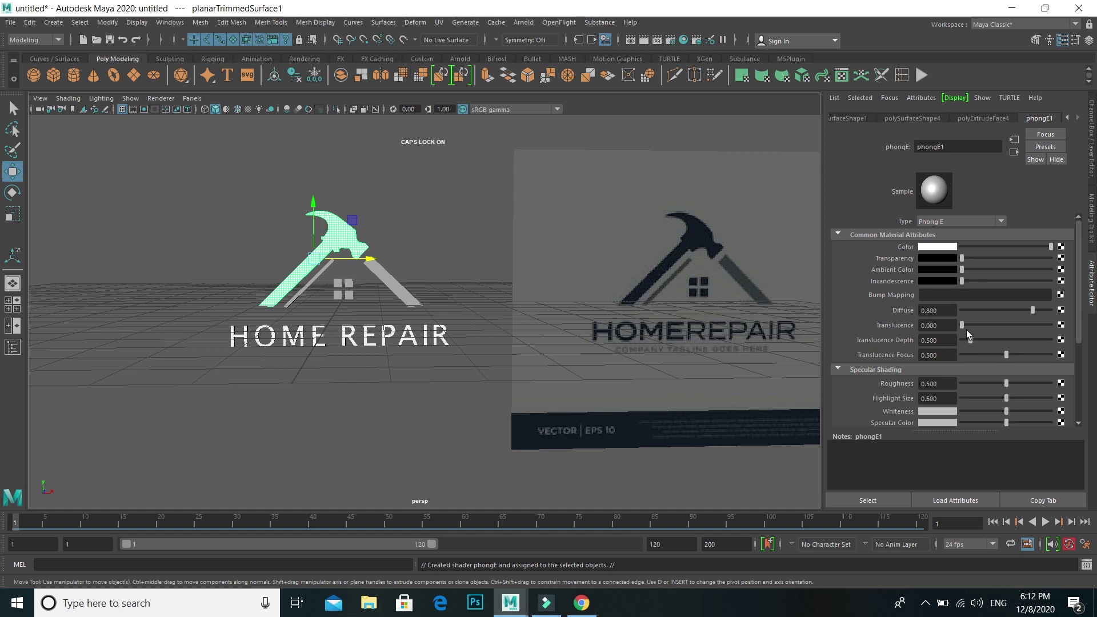
Deselect to check the white hammer, then select the right and left roof stripes
left_click(465, 246)
left_click(337, 246)
left_click(392, 391)
left_click(388, 285)
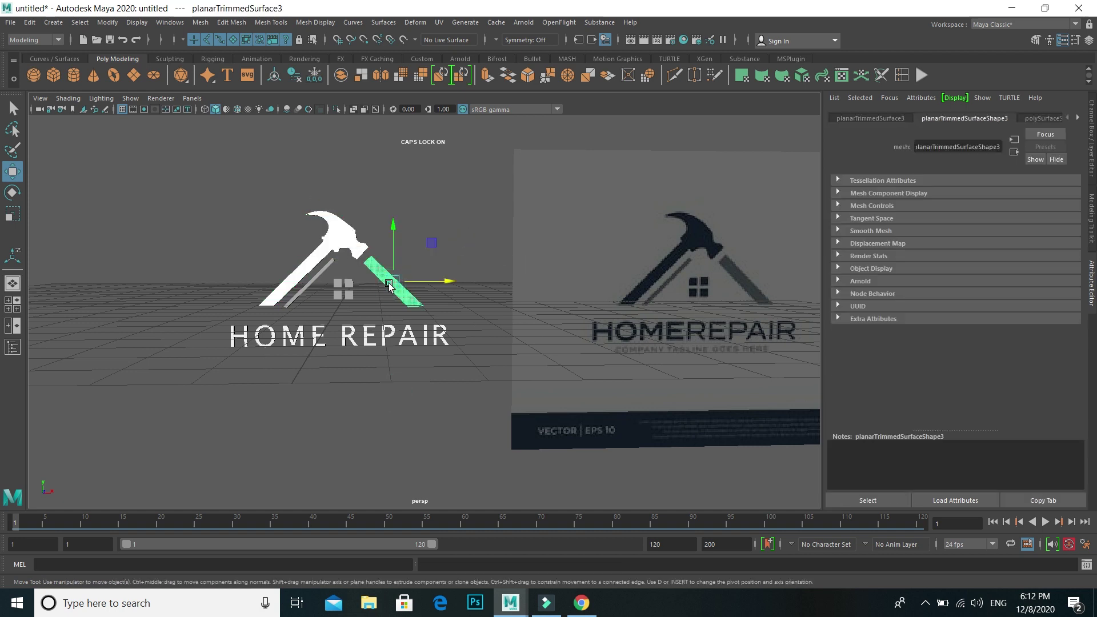
left_click(313, 281)
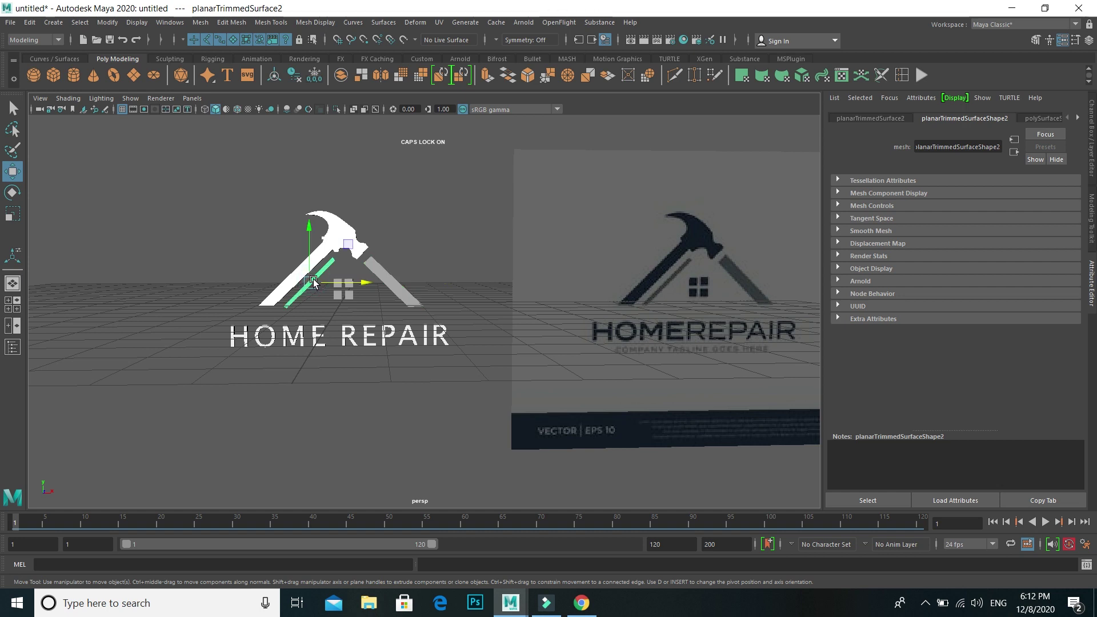
Give the left roof stripe a new red Phong E material
right_click_drag(313, 281, 325, 574)
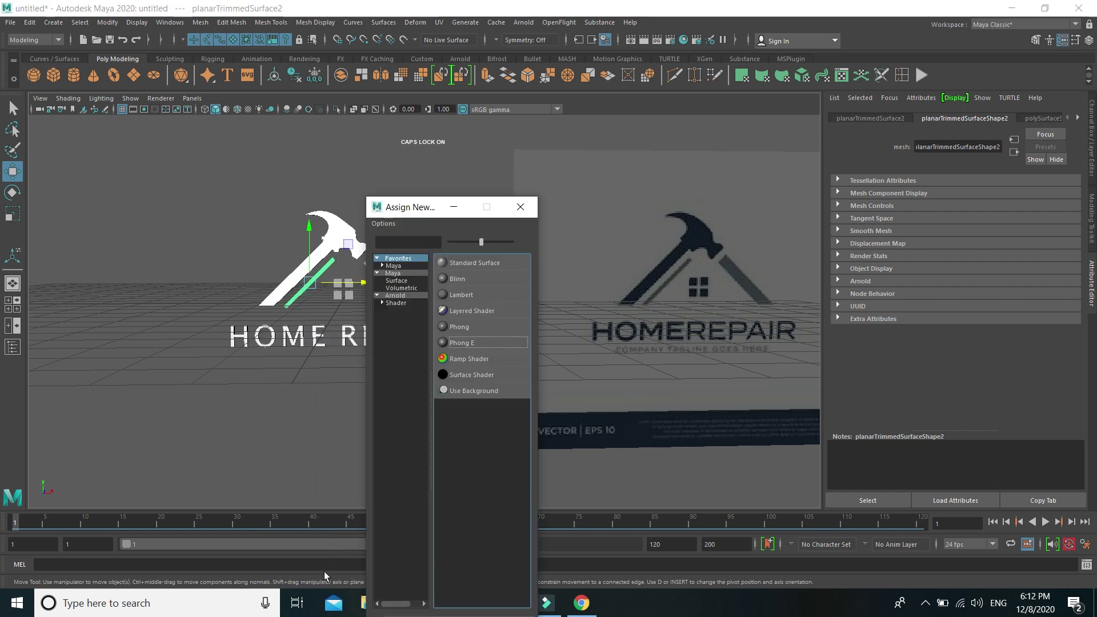
left_click(467, 345)
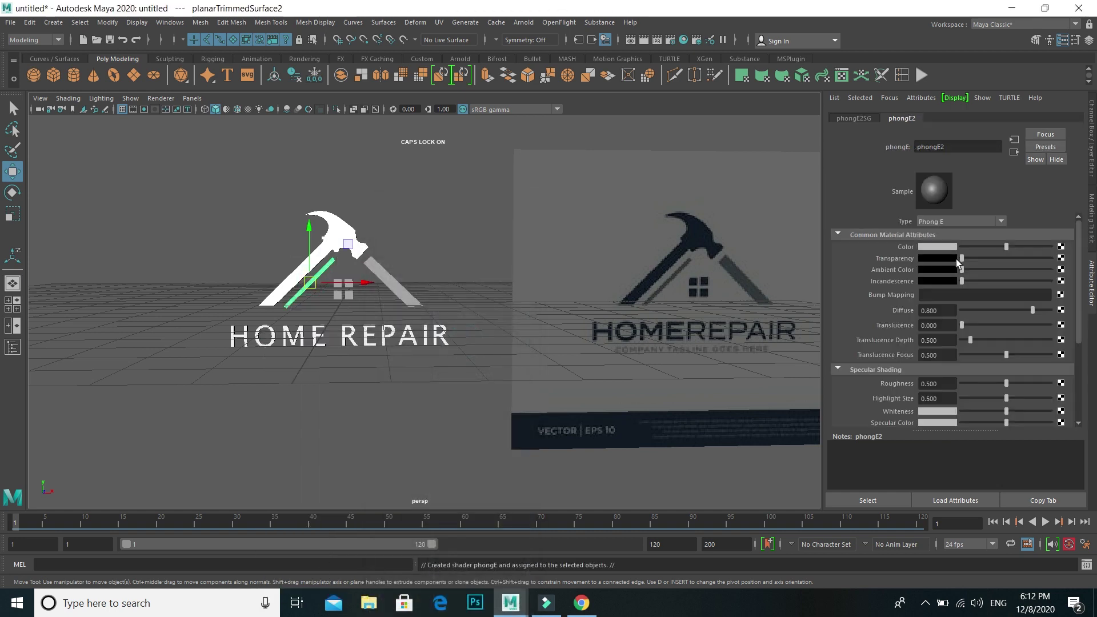
left_click(948, 247)
left_click(905, 219)
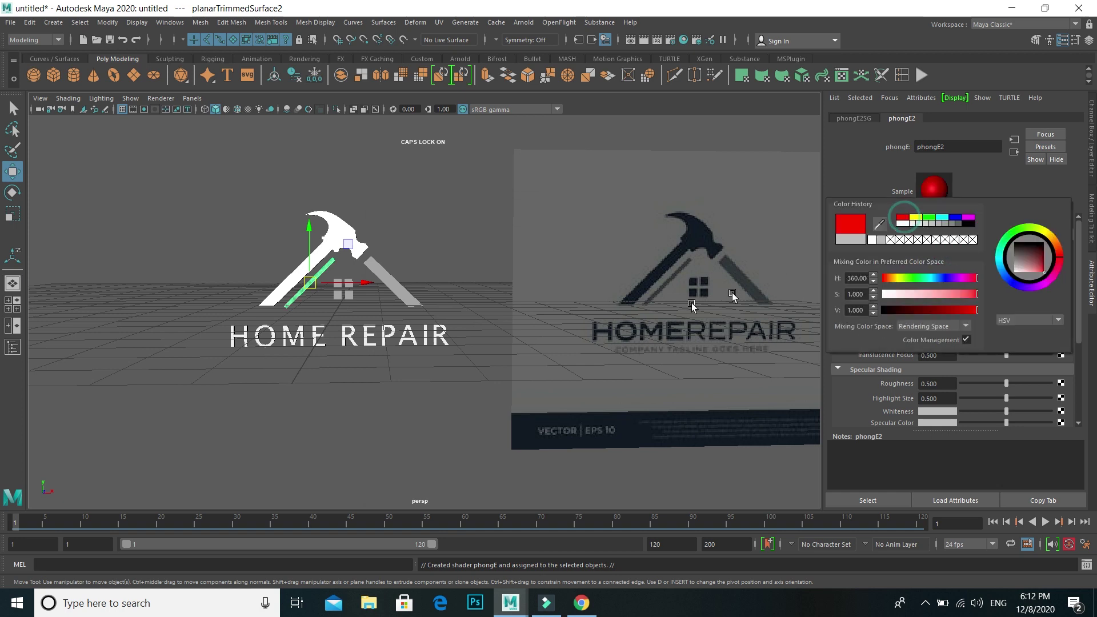
left_click(357, 379)
Give the window squares a new black Phong E material
scroll(348, 366, "up", 3)
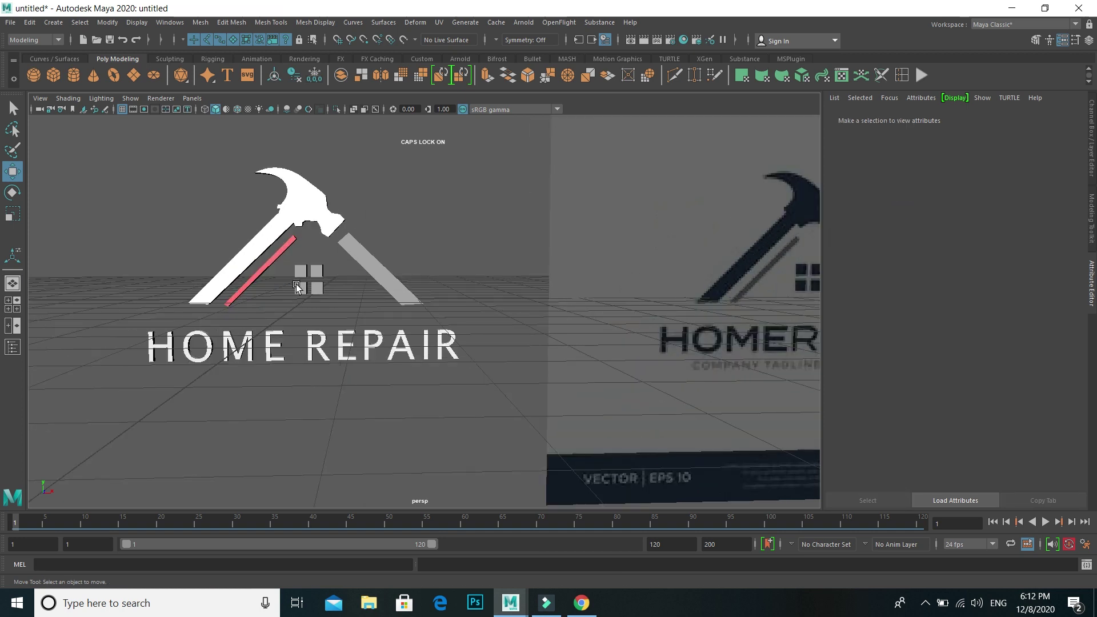
left_click(300, 272)
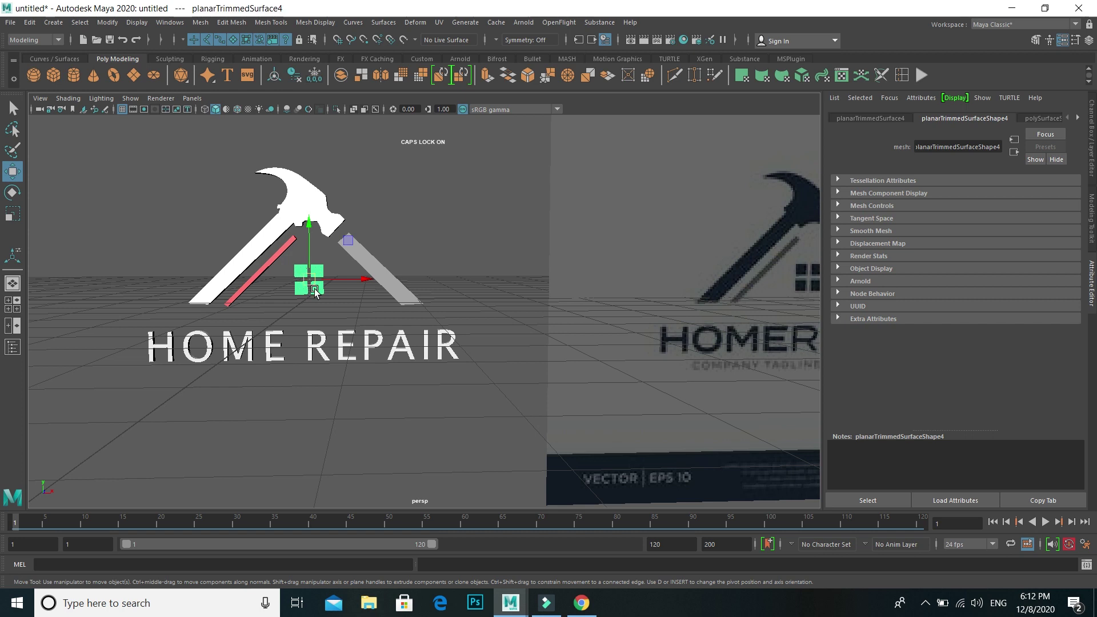
left_click(376, 306)
right_click(319, 276)
left_click(332, 568)
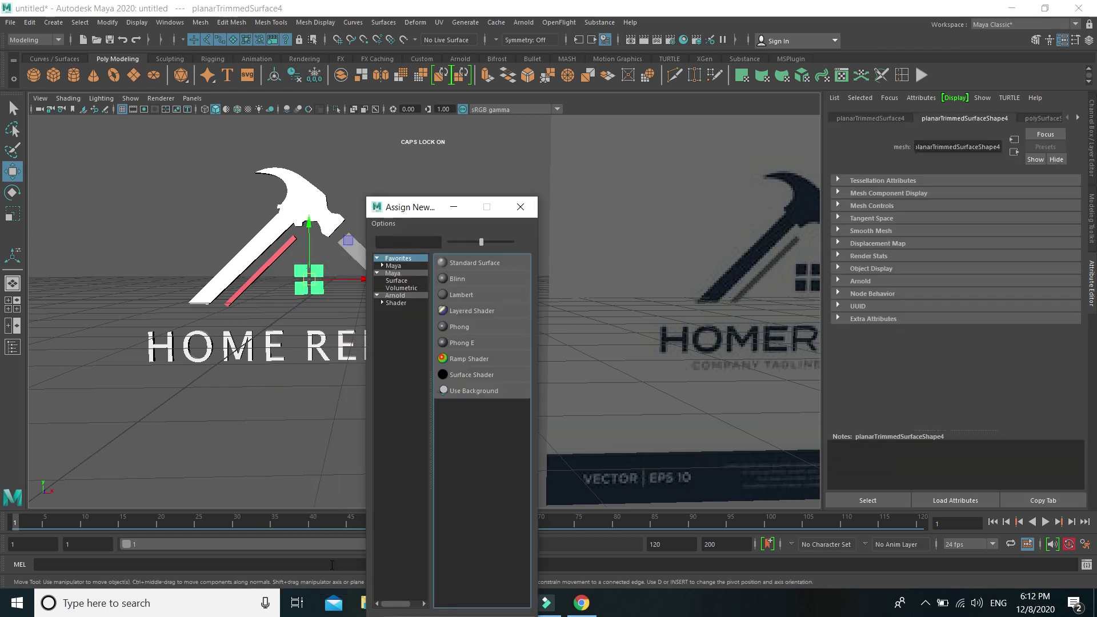
left_click(460, 342)
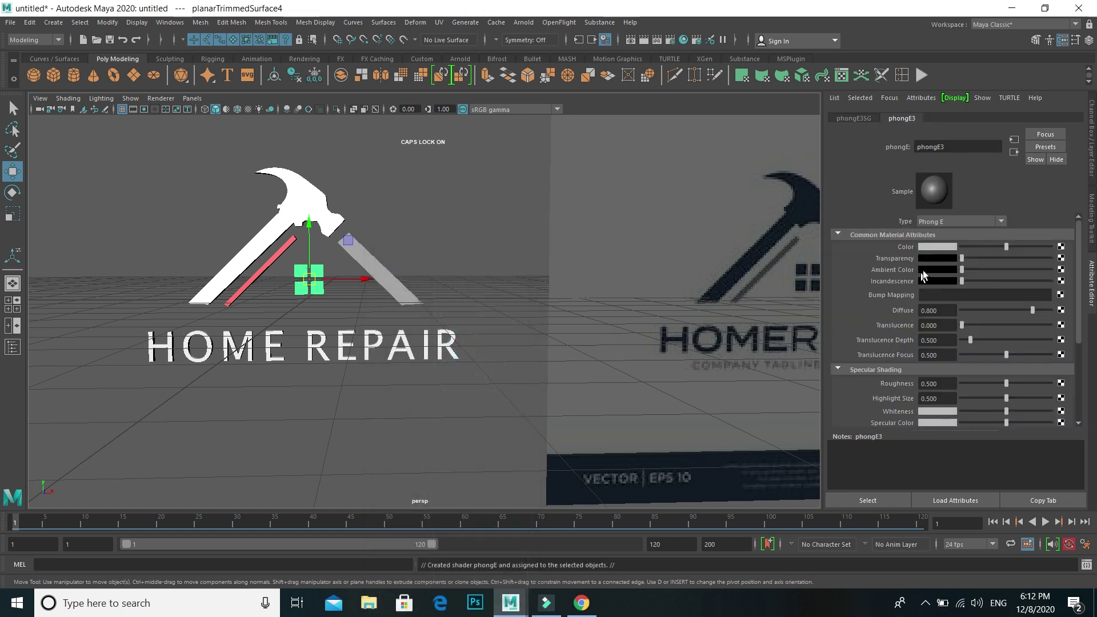
left_click(935, 249)
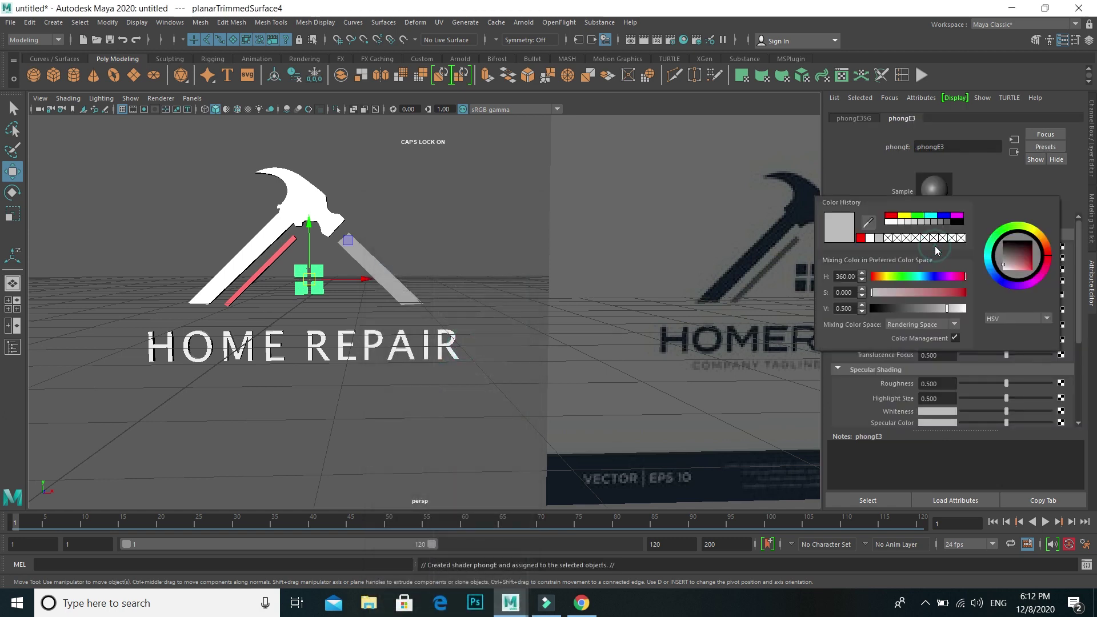
left_click(956, 223)
left_click(454, 428)
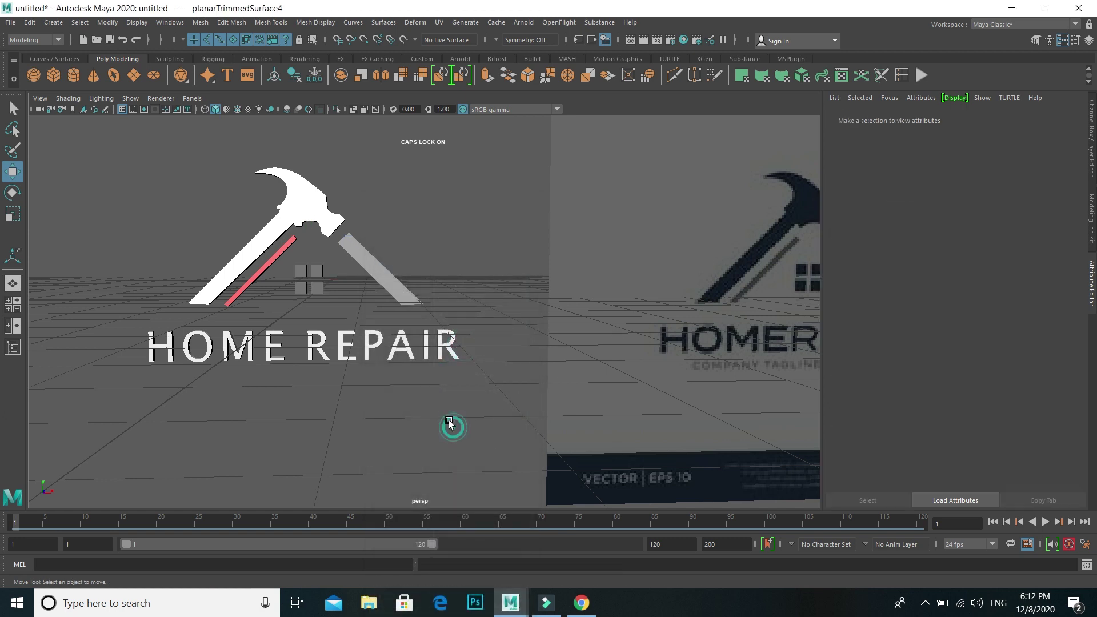
Give the right roof bar a new blue Phong E material
mouse_move(309, 421)
left_mouse_down("alt")
mouse_move(390, 409)
mouse_move(407, 428)
mouse_move(284, 384)
left_mouse_up("alt")
scroll(350, 389, "up", 3)
left_click_drag(350, 386, 432, 293, "alt")
left_click_drag(457, 249, 421, 288)
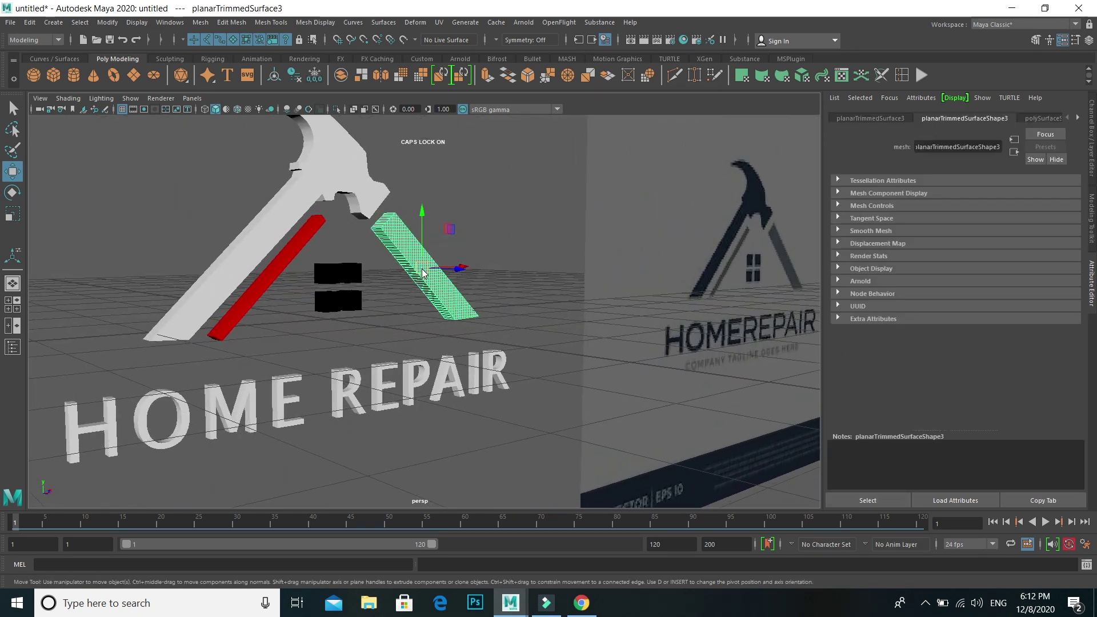
right_click_drag(422, 279, 435, 563)
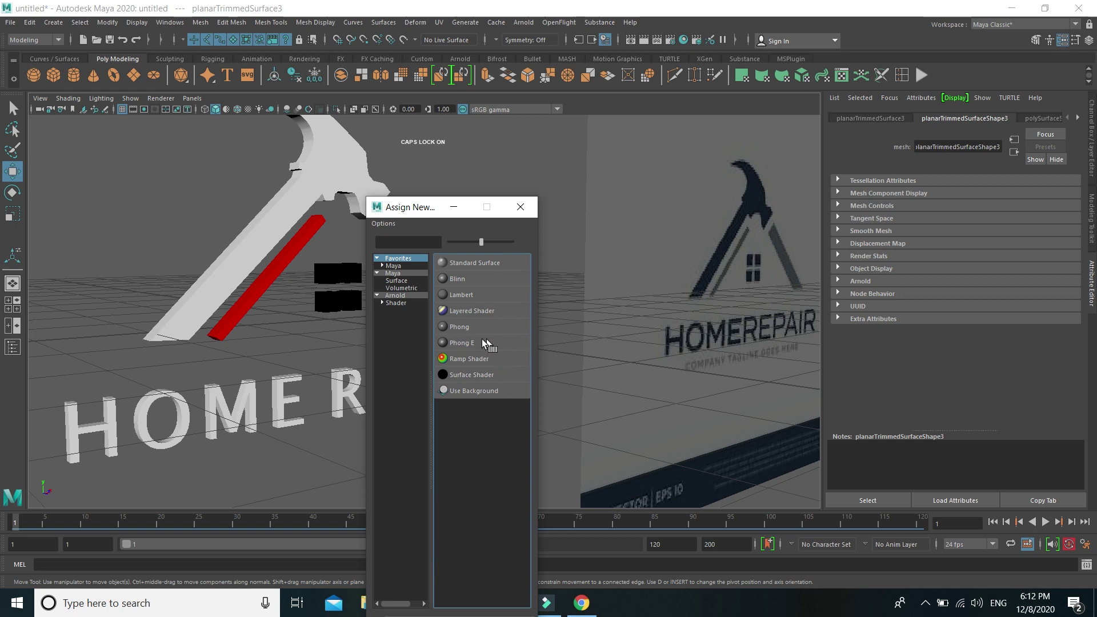
left_click(464, 348)
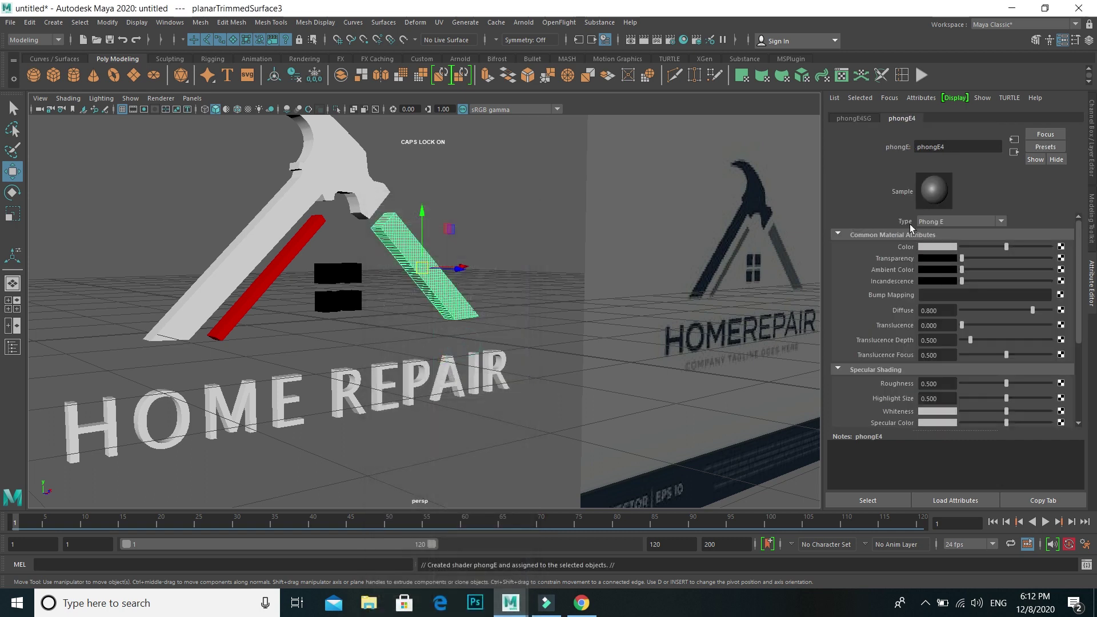
left_click(935, 251)
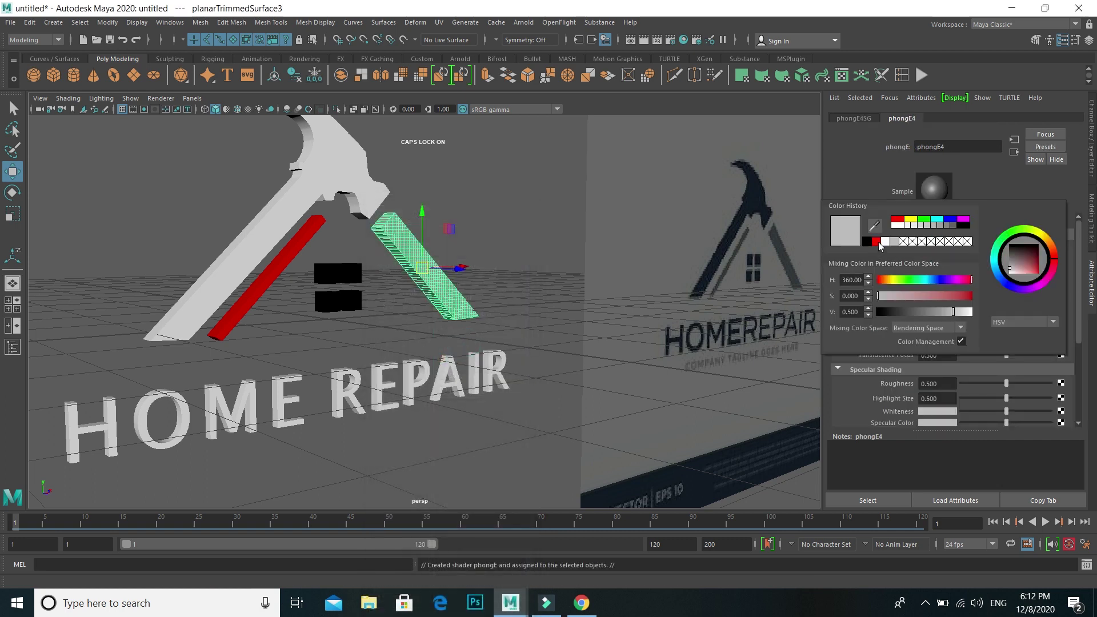
left_click(950, 221)
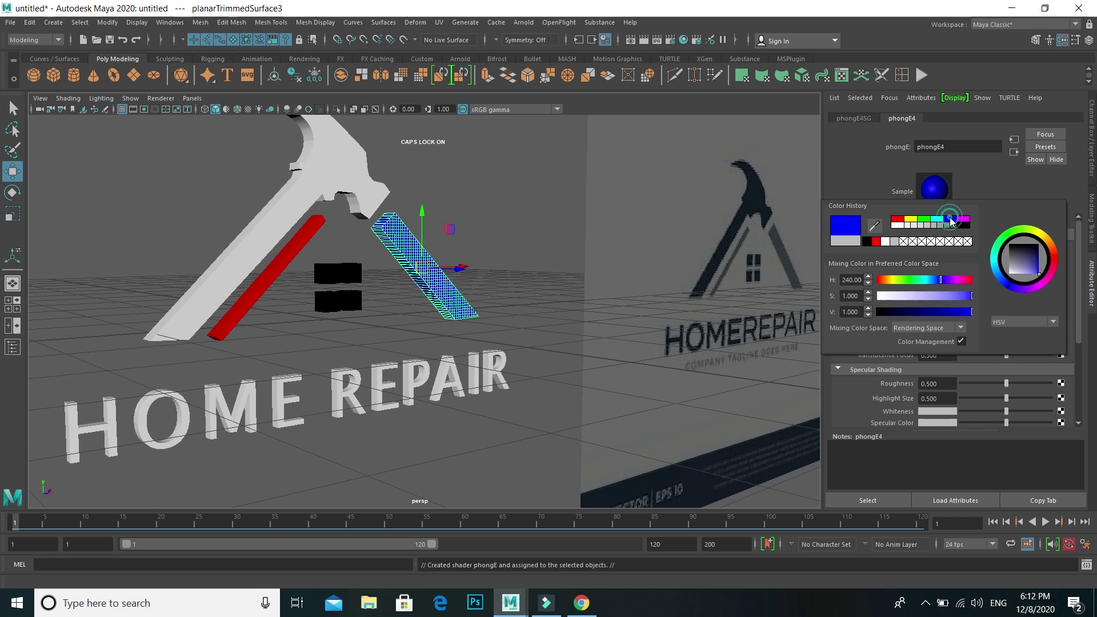
left_click(465, 482)
Give the HOME REPAIR text a new red Phong E material
mouse_move(450, 399)
left_mouse_down("alt")
mouse_move(181, 417)
mouse_move(313, 426)
mouse_move(357, 412)
mouse_move(319, 402)
mouse_move(377, 406)
mouse_move(303, 416)
mouse_move(328, 422)
left_mouse_up("alt")
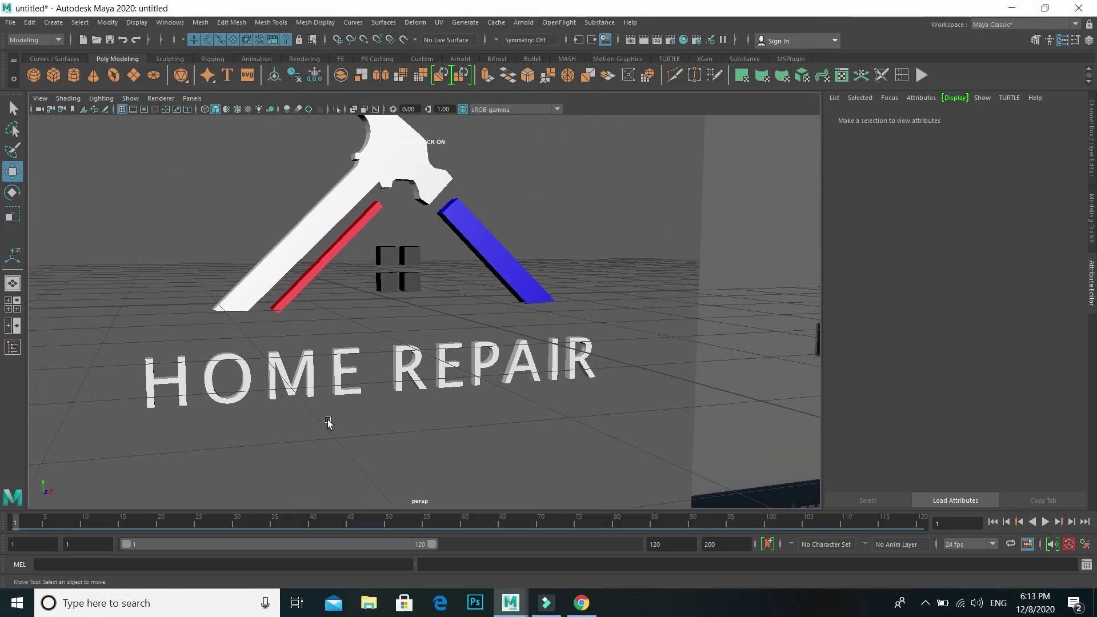
left_click(298, 387)
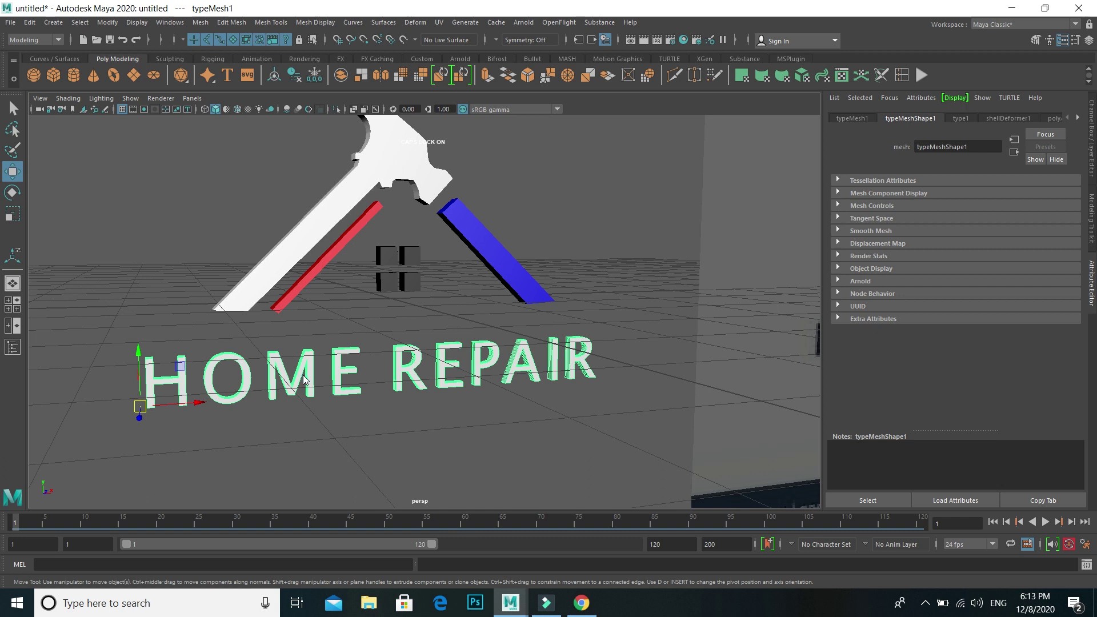
right_click_drag(304, 380, 297, 588)
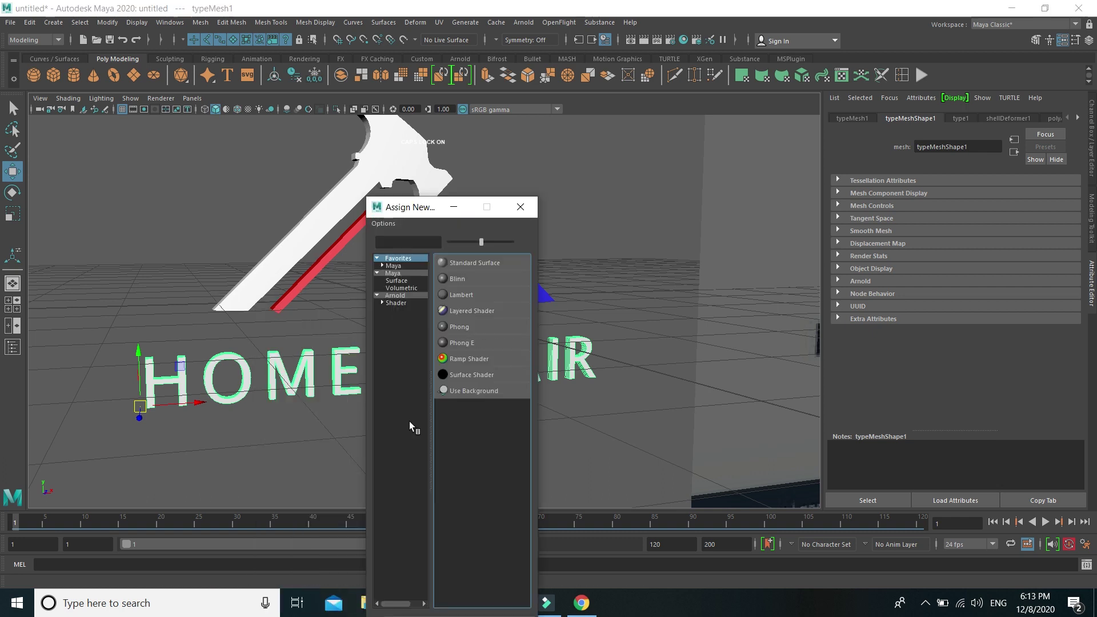
left_click(460, 343)
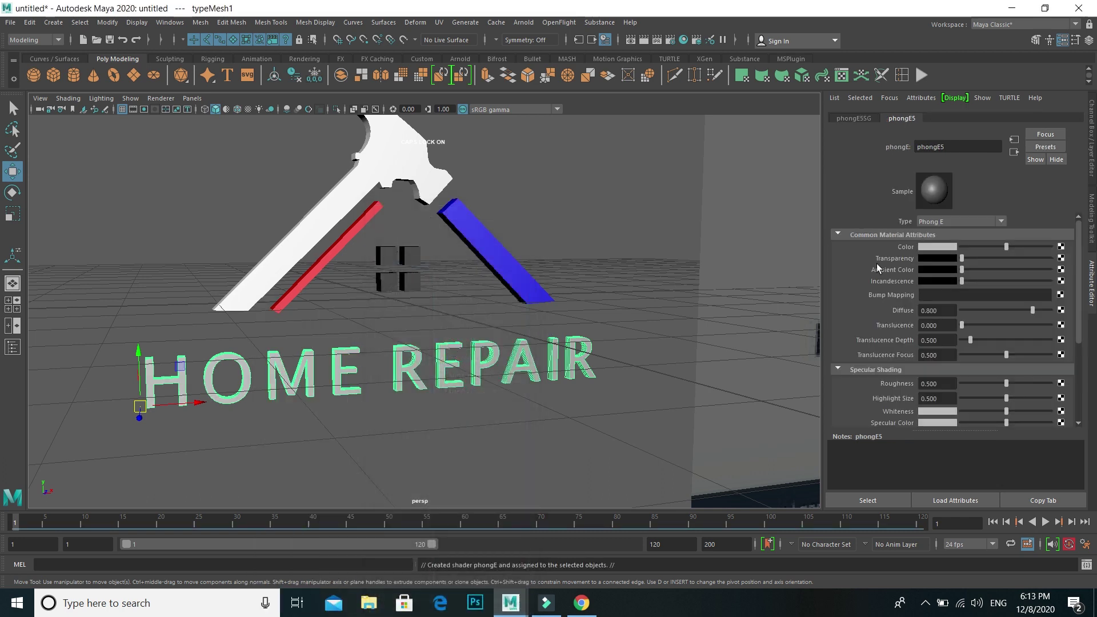
left_click(928, 248)
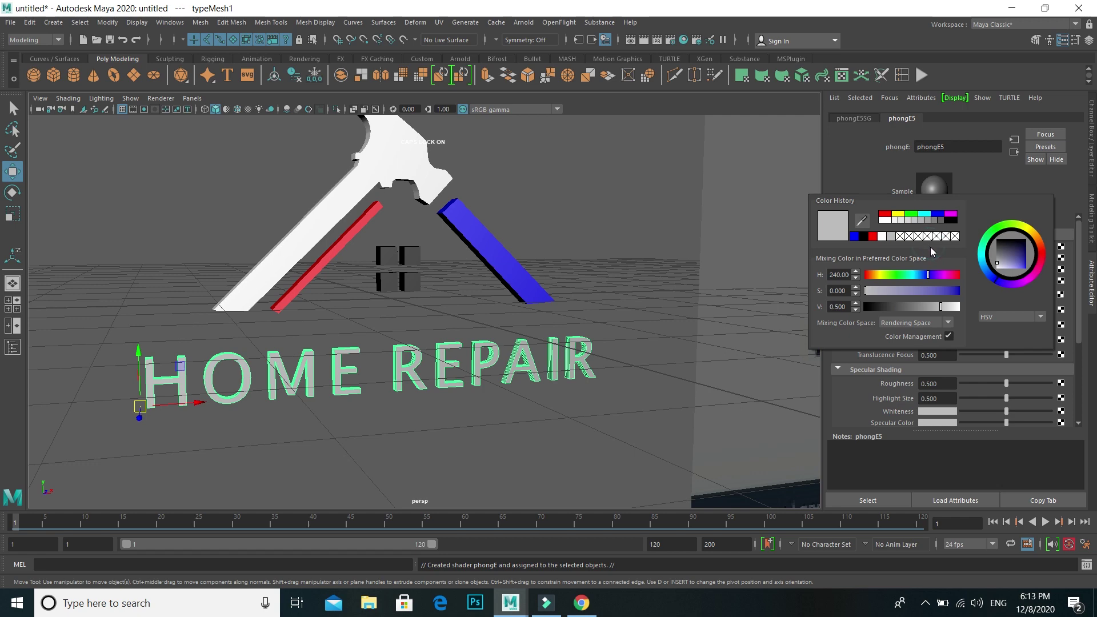
left_click(885, 215)
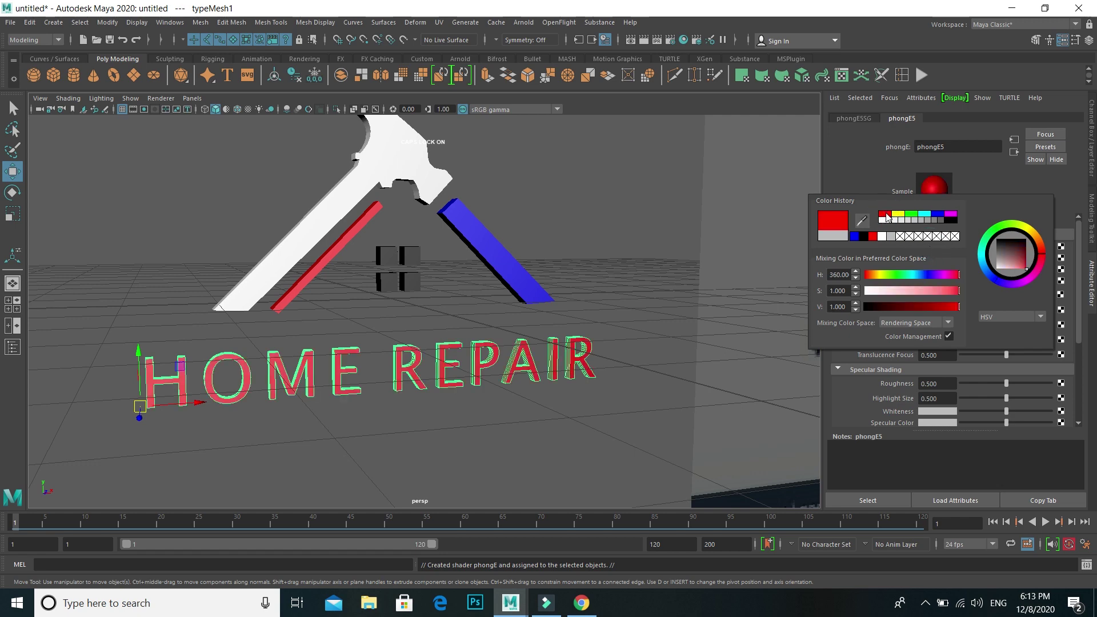
left_click(617, 240)
mouse_move(583, 429)
left_mouse_down("alt")
mouse_move(533, 428)
mouse_move(640, 419)
mouse_move(627, 339)
left_mouse_up("alt")
Combine the hammer, roof and window meshes into one mesh with Mesh > Combine
left_click_drag(617, 411, 567, 425, "alt")
mouse_move(277, 424)
right_mouse_down("alt")
mouse_move(362, 457)
mouse_move(277, 404)
right_mouse_up("alt")
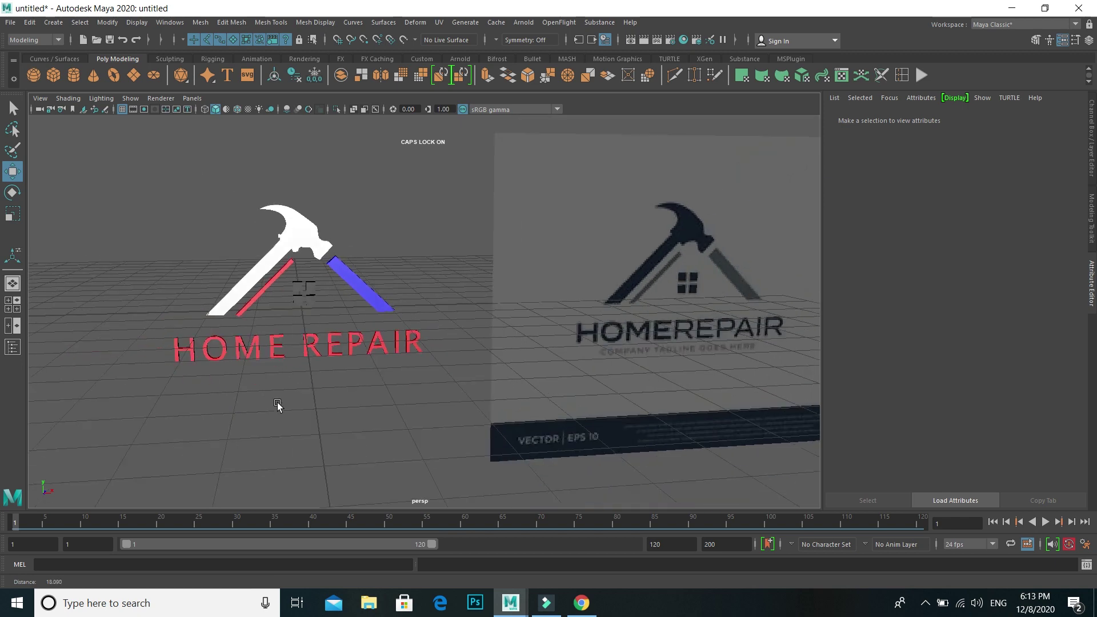
mouse_move(299, 412)
left_mouse_down("alt")
mouse_move(459, 443)
mouse_move(382, 420)
left_mouse_up("alt")
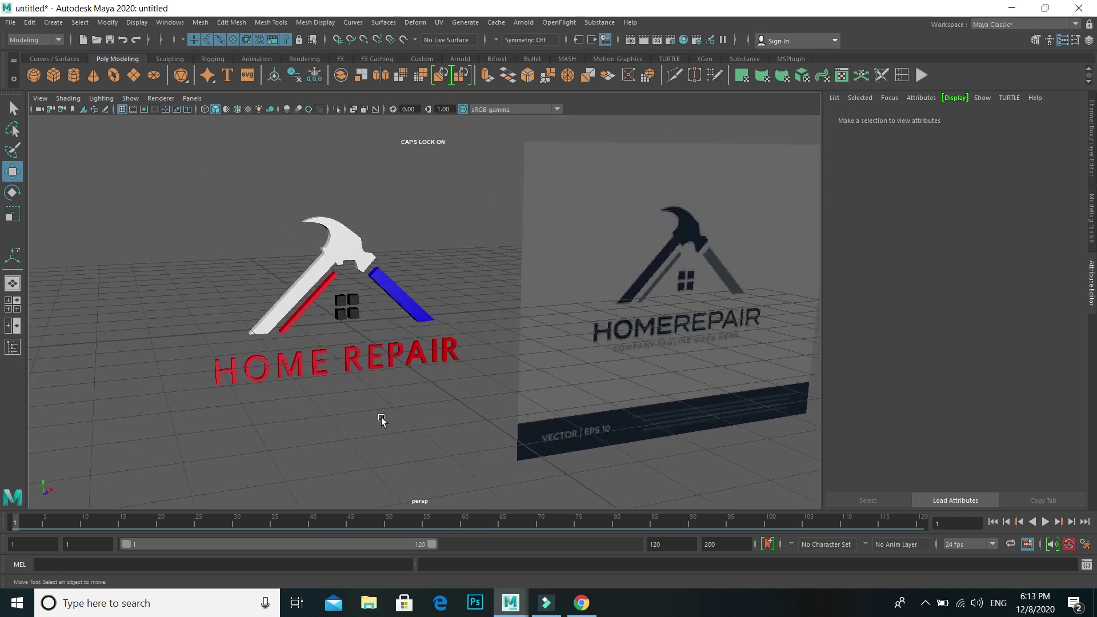
left_click_drag(134, 201, 448, 413)
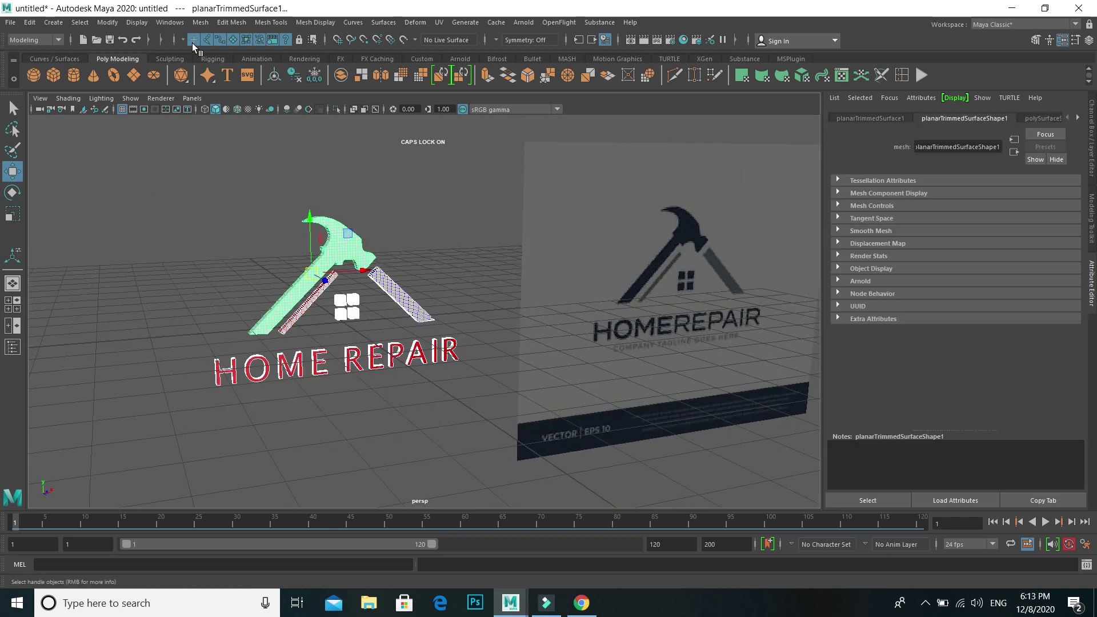
left_click(200, 22)
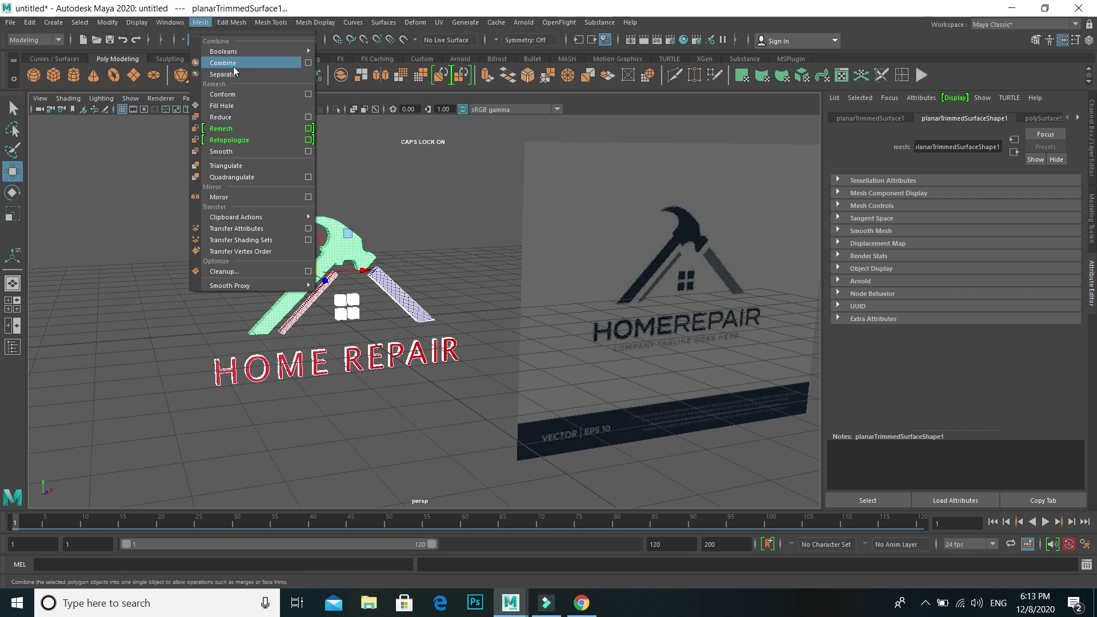
left_click(240, 60)
left_click(508, 264)
Delete the reference image plane from the scene
left_click(585, 322)
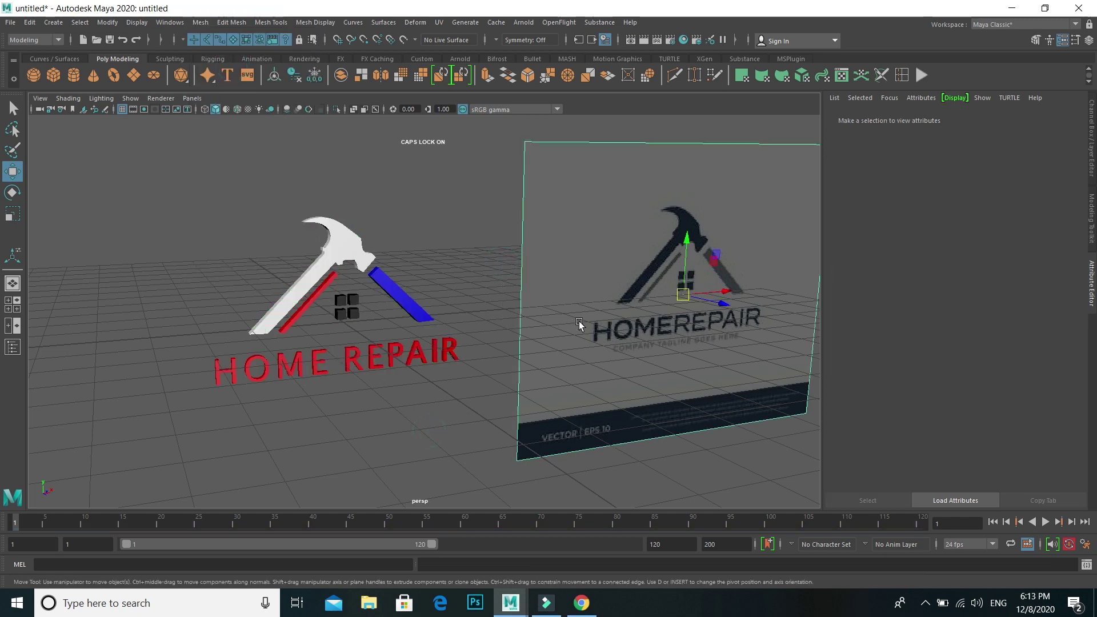
mouse_move(596, 388)
left_mouse_down("alt")
mouse_move(509, 384)
mouse_move(666, 366)
left_mouse_up("alt")
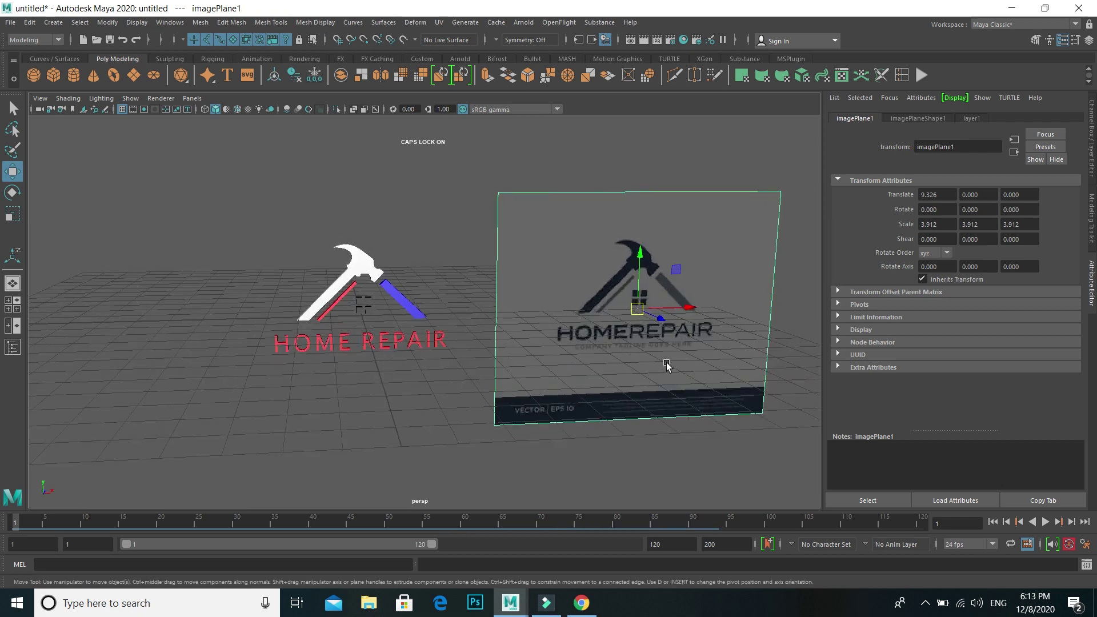
key("Delete")
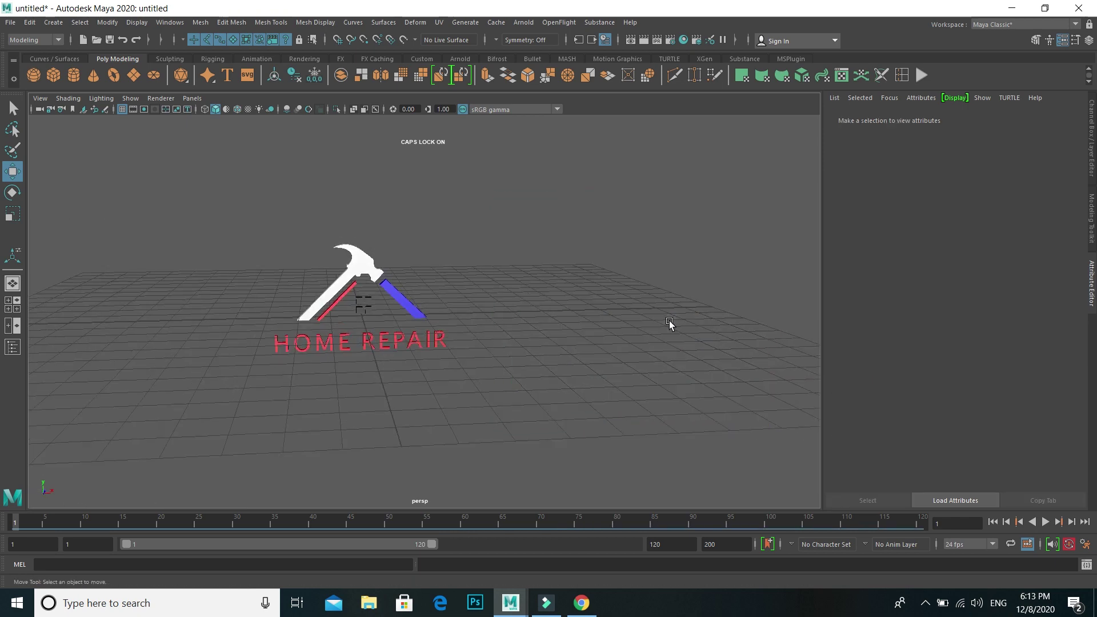
Switch the viewport background to black with Alt+B and hide the Attribute Editor
scroll(426, 375, "up", 3)
scroll(408, 405, "up", 3)
left_click_drag(399, 405, 394, 403, "alt")
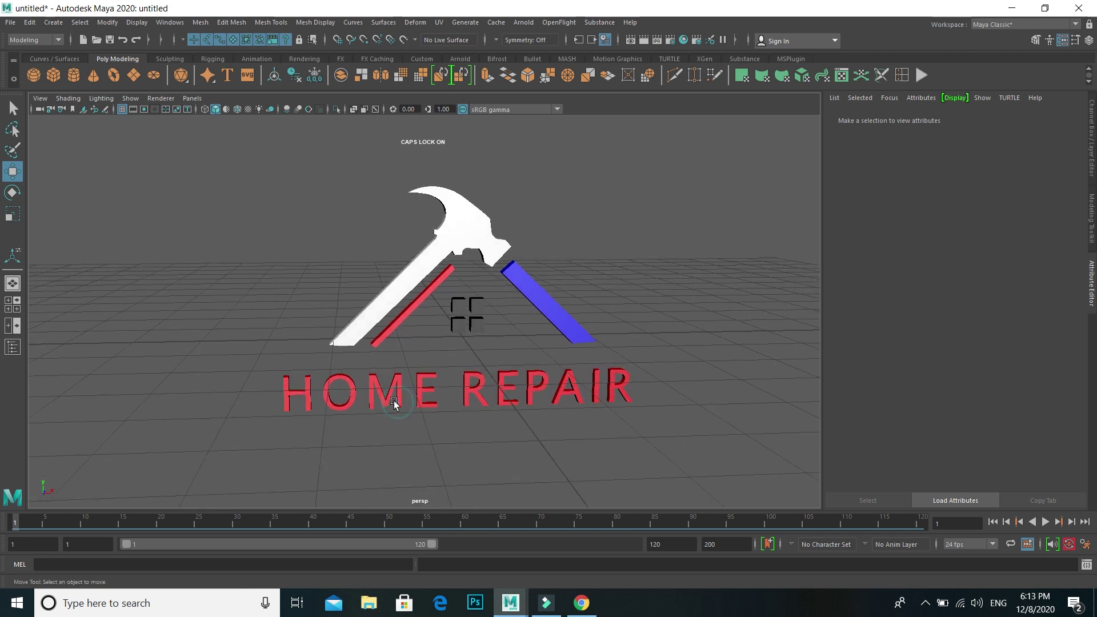
key("alt+b")
key("alt+b")
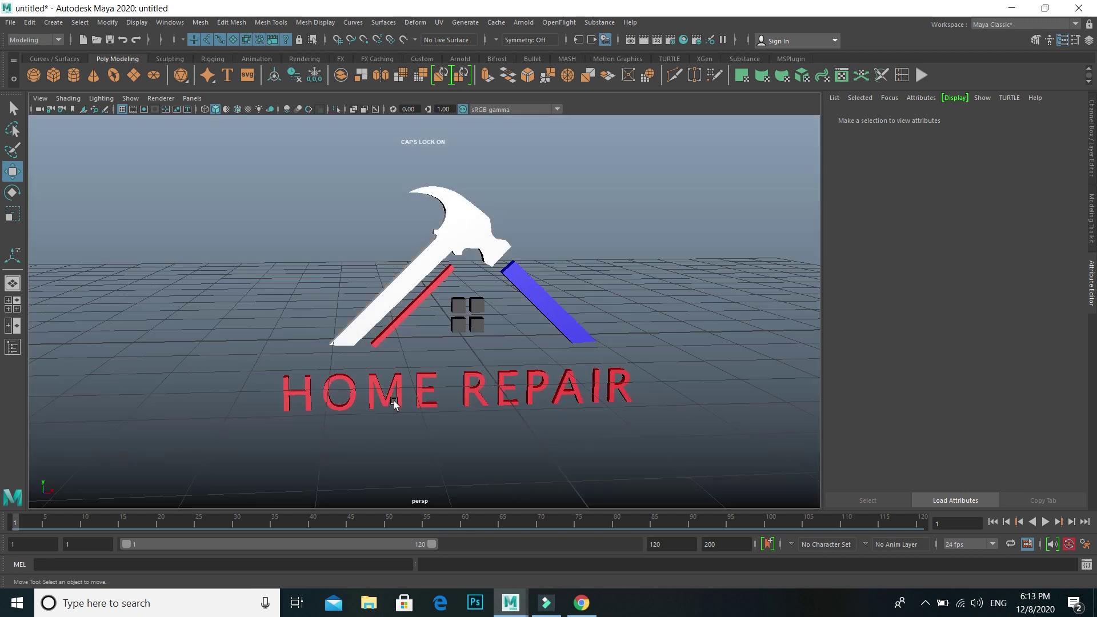
key("alt+b")
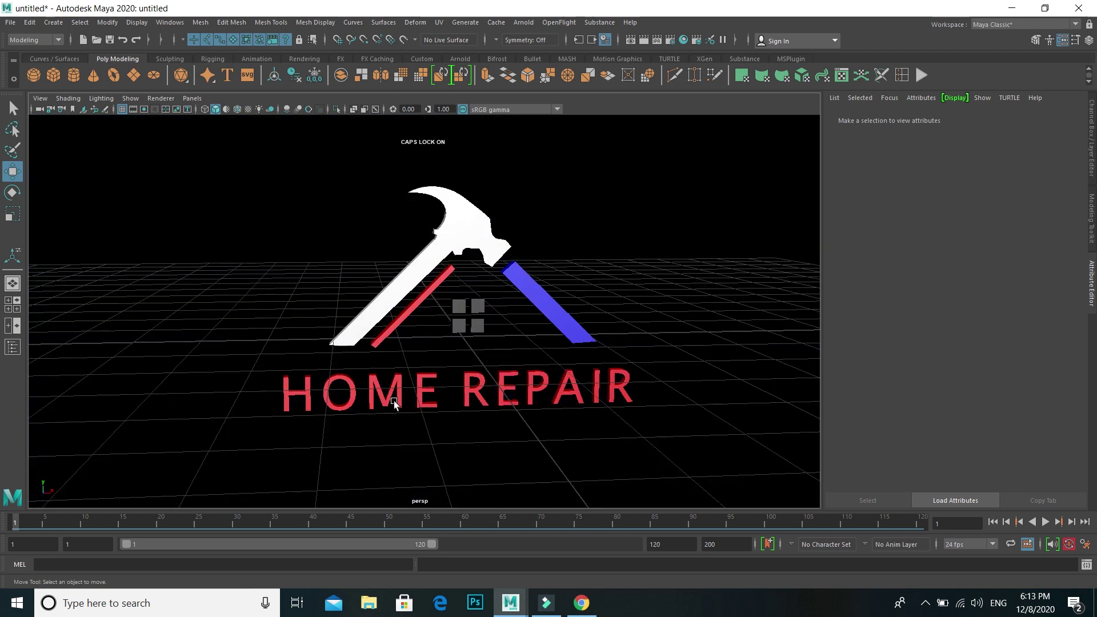
mouse_move(393, 400)
left_mouse_down("alt")
mouse_move(486, 384)
mouse_move(277, 379)
mouse_move(402, 384)
left_mouse_up("alt")
mouse_move(402, 386)
right_mouse_down("alt")
mouse_move(428, 383)
mouse_move(435, 398)
right_mouse_up("alt")
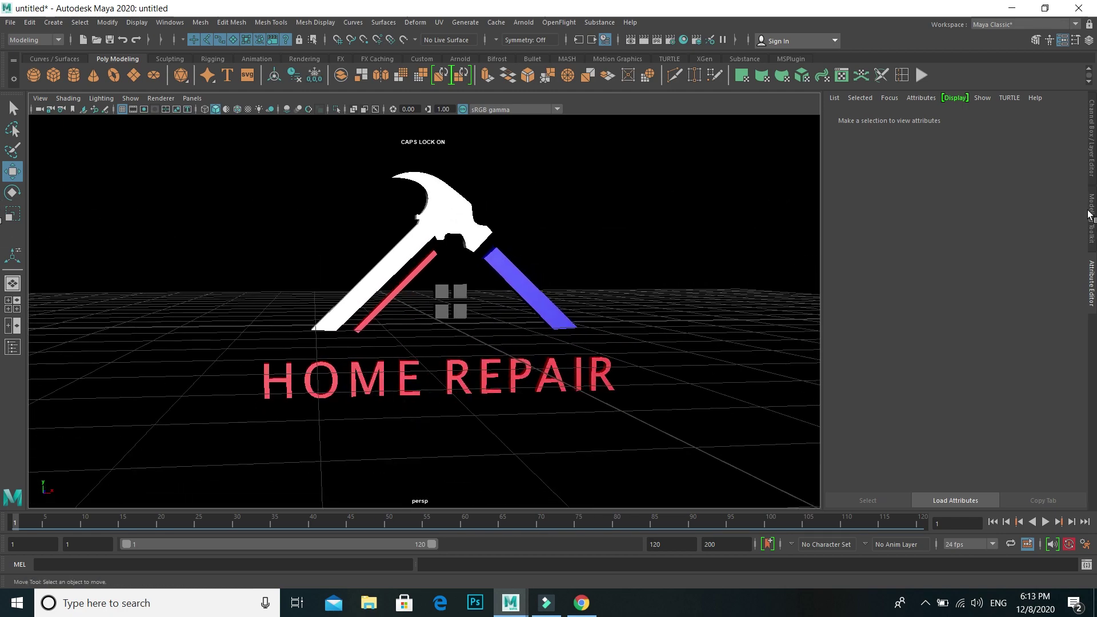
left_click(1091, 280)
Reposition the camera around the logo and turn on the Resolution Gate
mouse_move(554, 395)
left_mouse_down("alt")
mouse_move(866, 414)
mouse_move(379, 409)
mouse_move(580, 409)
mouse_move(582, 391)
mouse_move(523, 413)
mouse_move(457, 399)
mouse_move(502, 431)
mouse_move(415, 433)
left_mouse_up("alt")
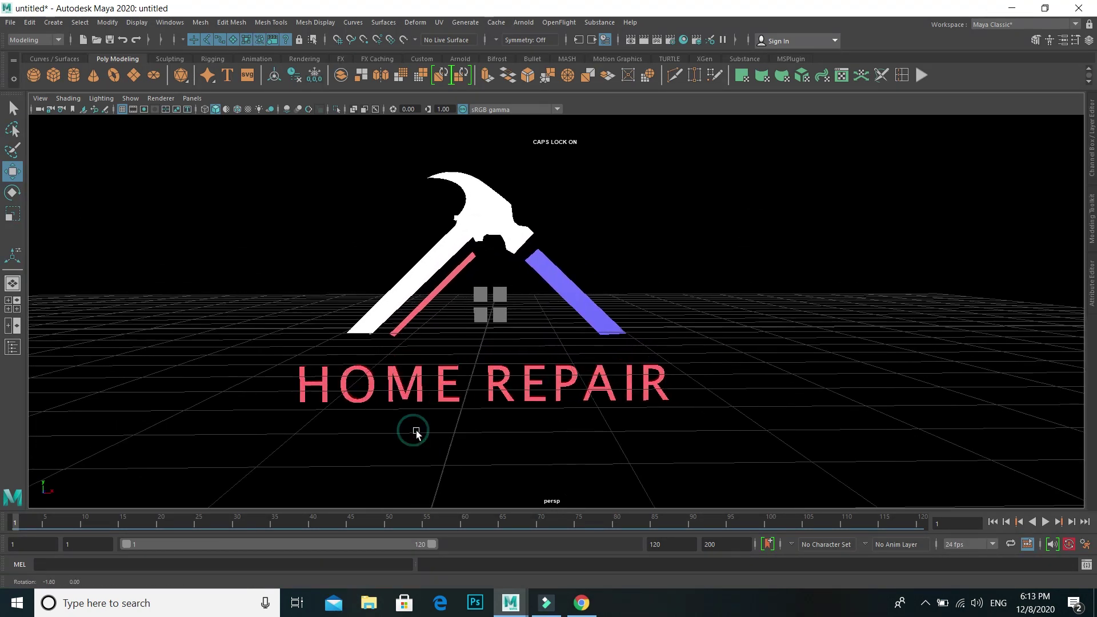
middle_click_drag(416, 432, 474, 423, "alt")
right_click_drag(546, 422, 536, 416, "alt")
right_click_drag(651, 441, 543, 387, "alt")
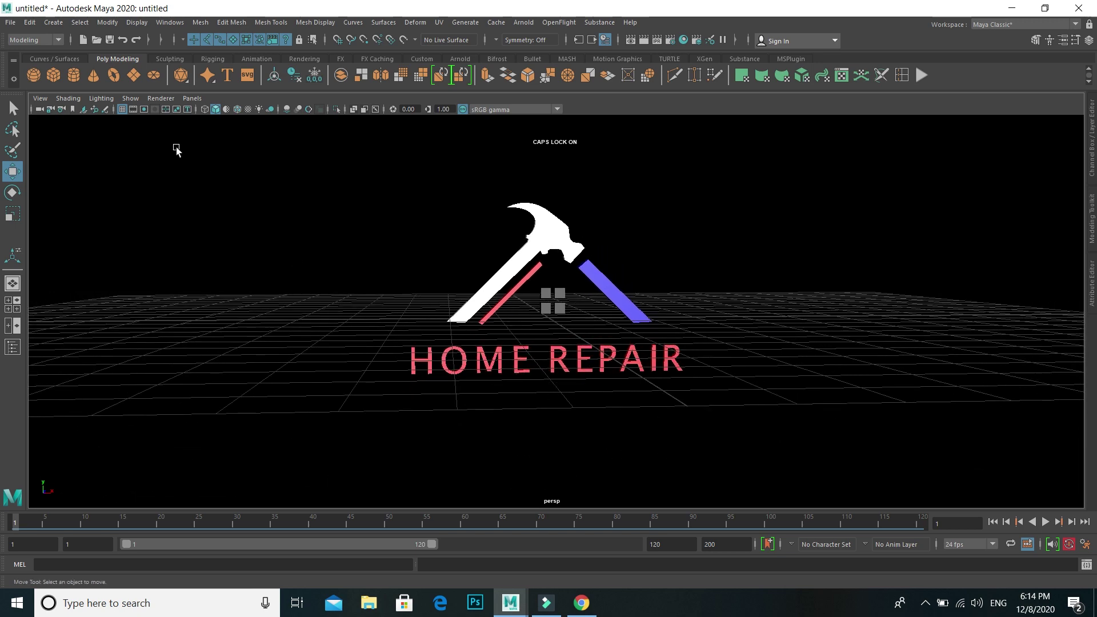
left_click(133, 112)
Frame the logo nearly frontally inside the resolution gate
mouse_move(454, 374)
right_mouse_down("alt")
mouse_move(741, 448)
mouse_move(485, 363)
right_mouse_up("alt")
mouse_move(641, 409)
right_mouse_down("alt")
mouse_move(728, 429)
mouse_move(394, 325)
mouse_move(729, 416)
right_mouse_up("alt")
mouse_move(563, 403)
left_mouse_down("alt")
mouse_move(671, 403)
mouse_move(543, 388)
mouse_move(558, 398)
left_mouse_up("alt")
scroll(558, 398, "down", 1)
scroll(577, 392, "down", 3)
scroll(585, 382, "down", 1)
scroll(561, 385, "down", 1)
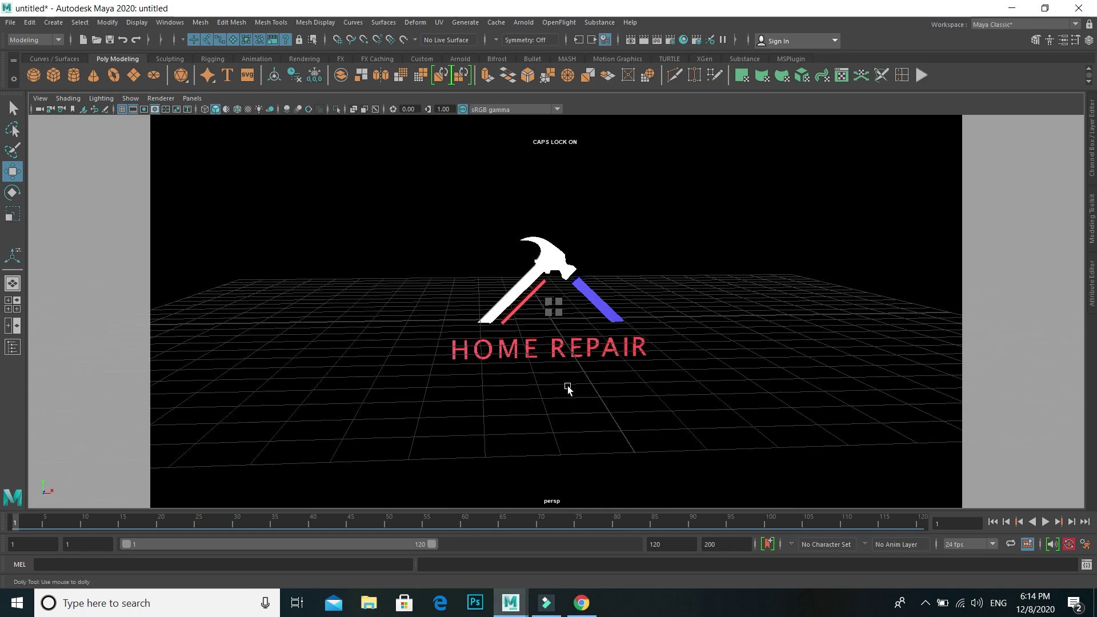
left_click_drag(551, 396, 490, 375, "alt")
mouse_move(489, 375)
right_mouse_down("alt")
mouse_move(622, 426)
mouse_move(550, 396)
mouse_move(615, 411)
mouse_move(399, 334)
mouse_move(734, 497)
mouse_move(403, 330)
mouse_move(531, 392)
mouse_move(517, 382)
mouse_move(540, 362)
mouse_move(525, 360)
mouse_move(372, 464)
right_mouse_up("alt")
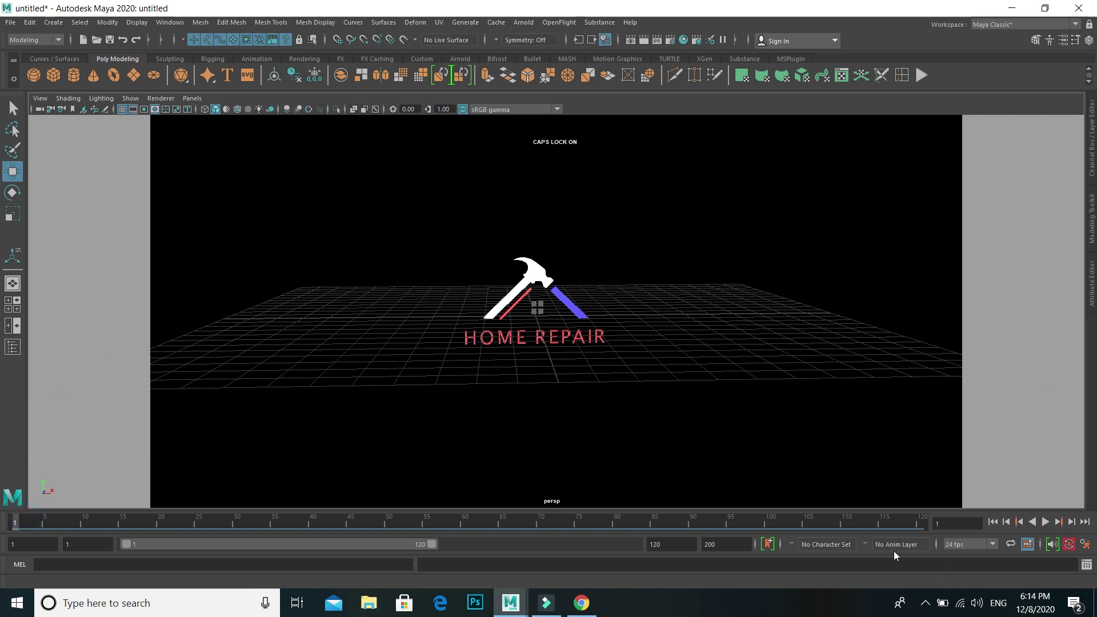
Set the animation end time and playback range to 600 frames
type("600")
key("Return")
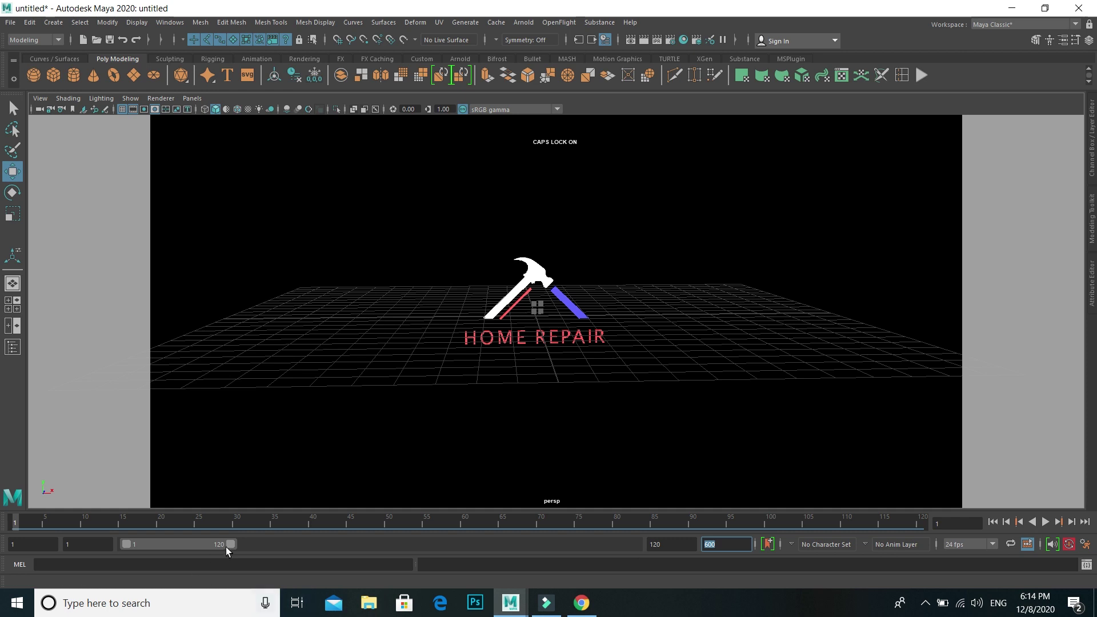
left_click_drag(233, 544, 643, 549)
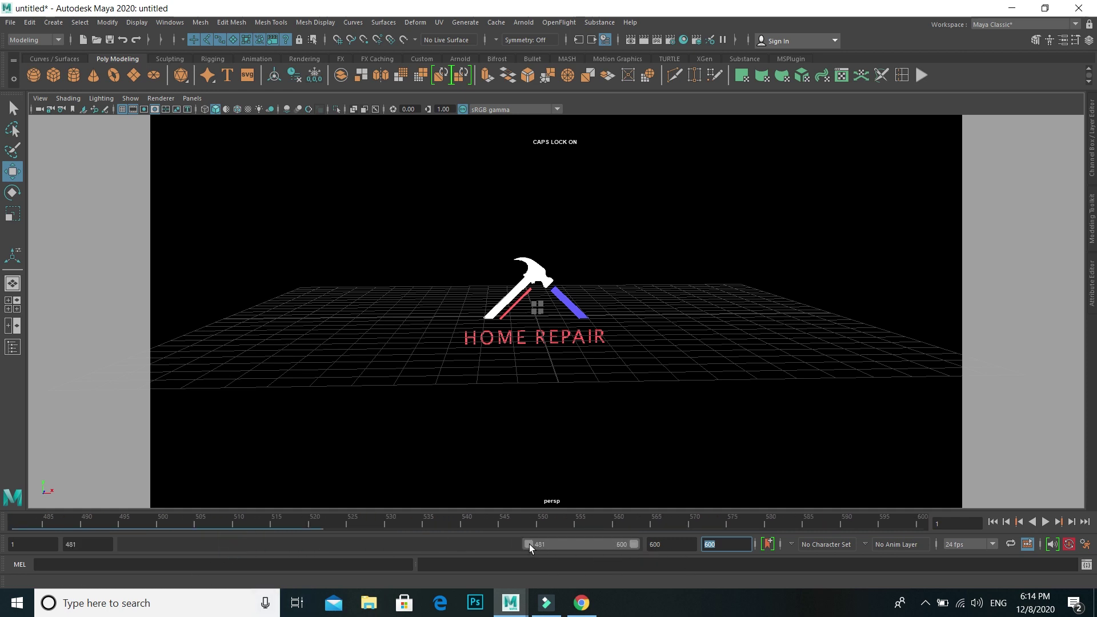
left_click(8, 522)
type("5")
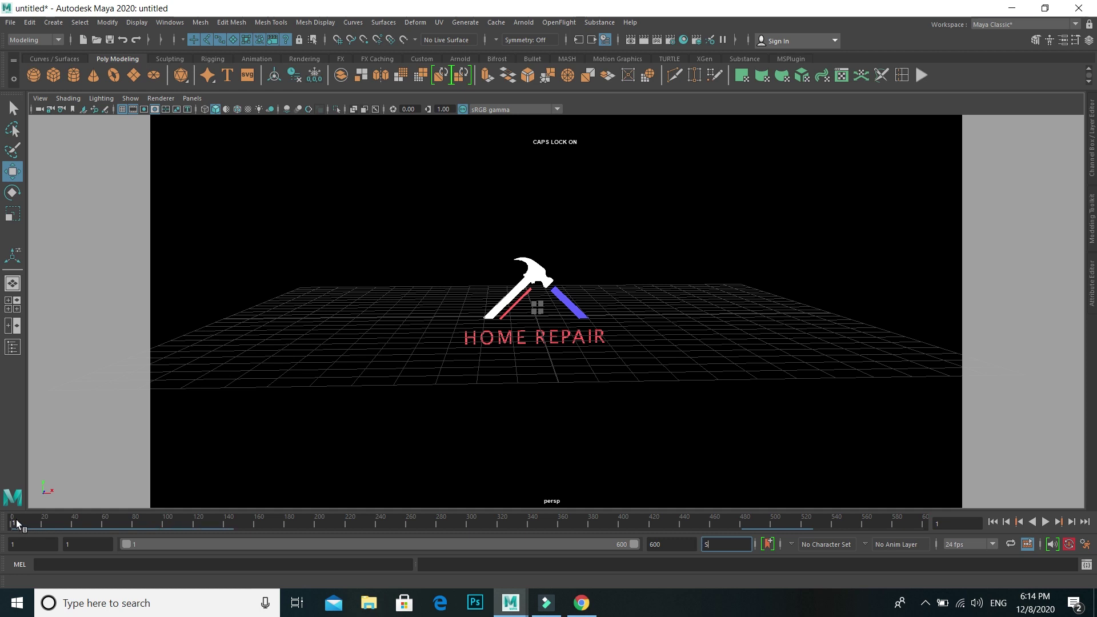
key("alt+v")
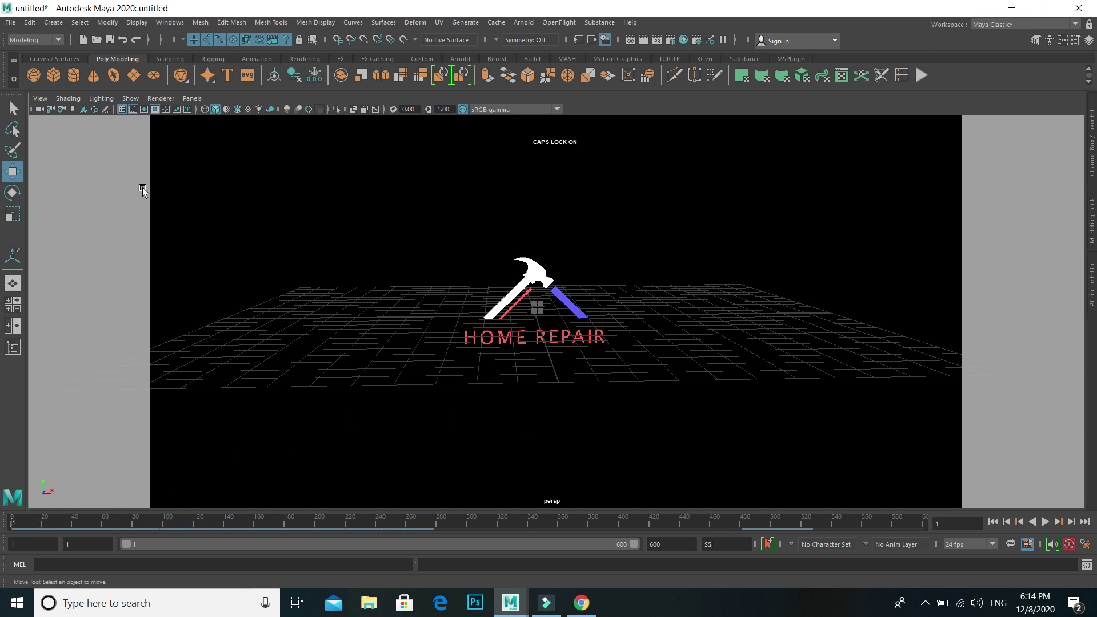
Keyframe the persp camera at frame 1, dolly it closer to the logo, and play back
left_click(169, 24)
mouse_move(199, 73)
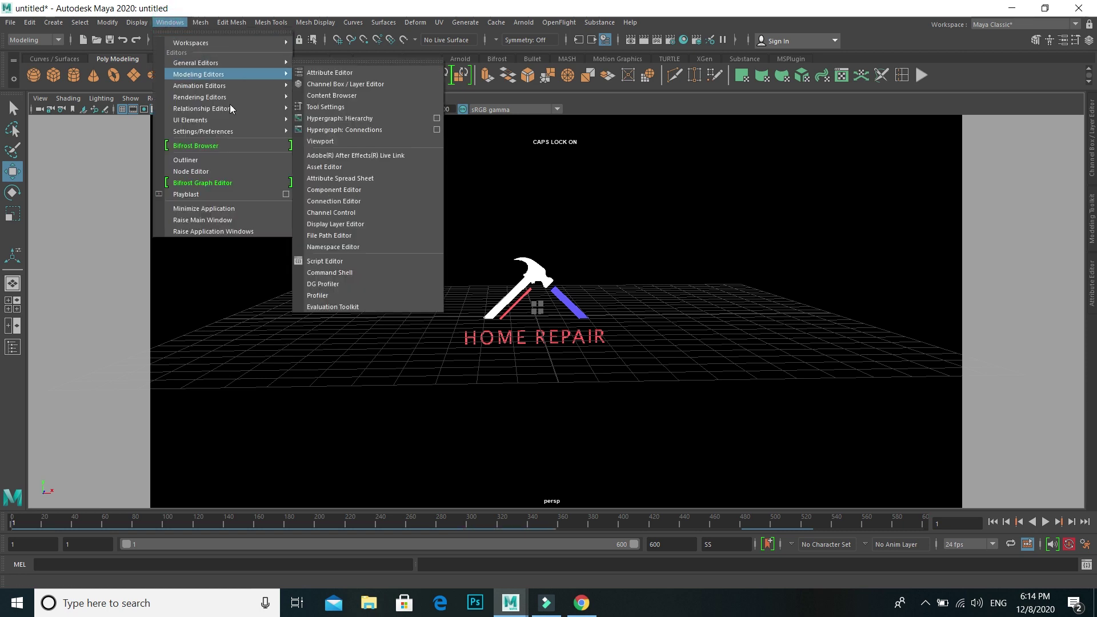
left_click(188, 160)
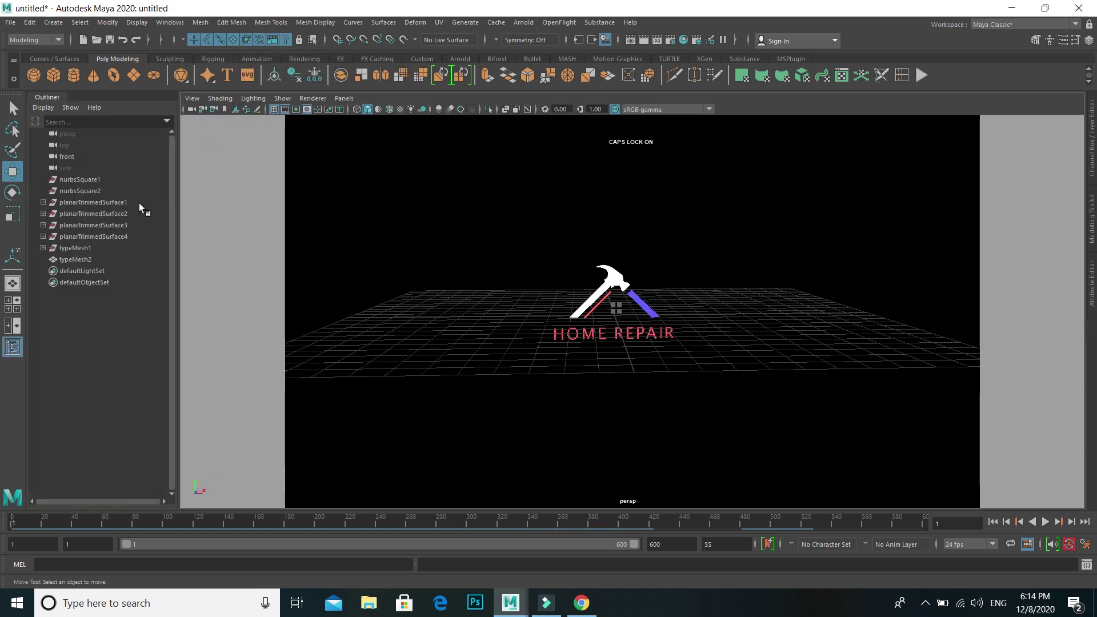
left_click(66, 136)
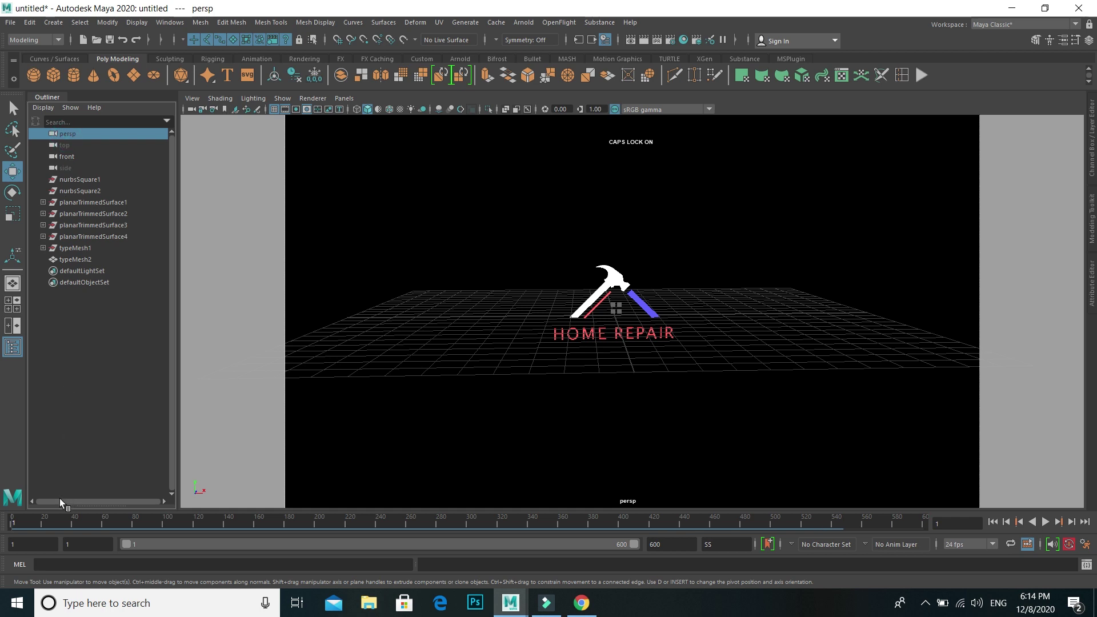
left_click(27, 531)
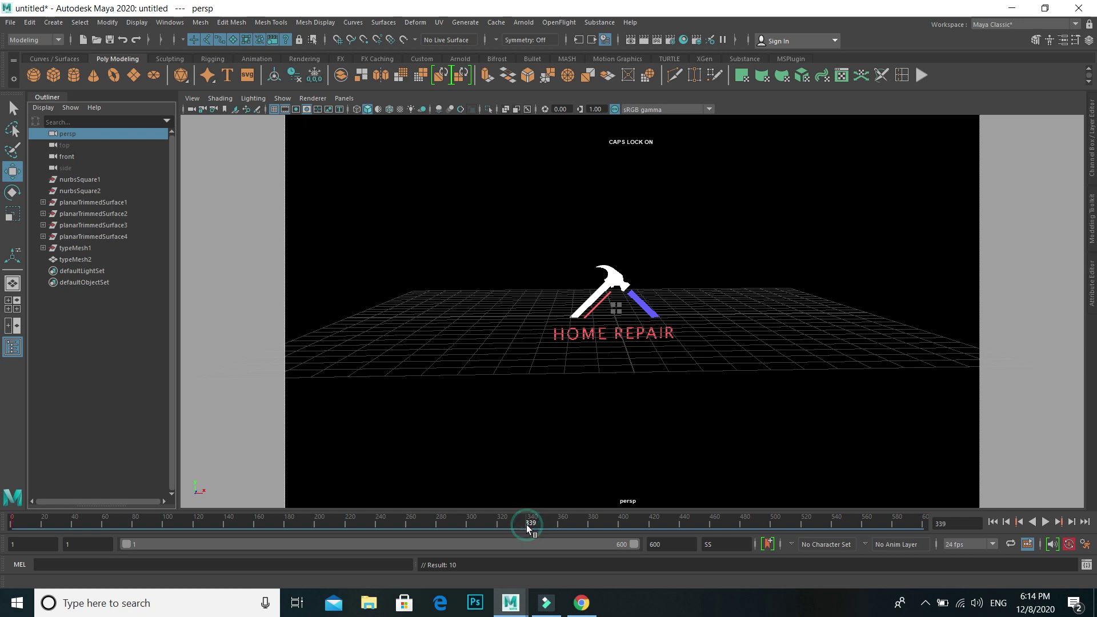
right_click_drag(670, 333, 856, 432, "alt")
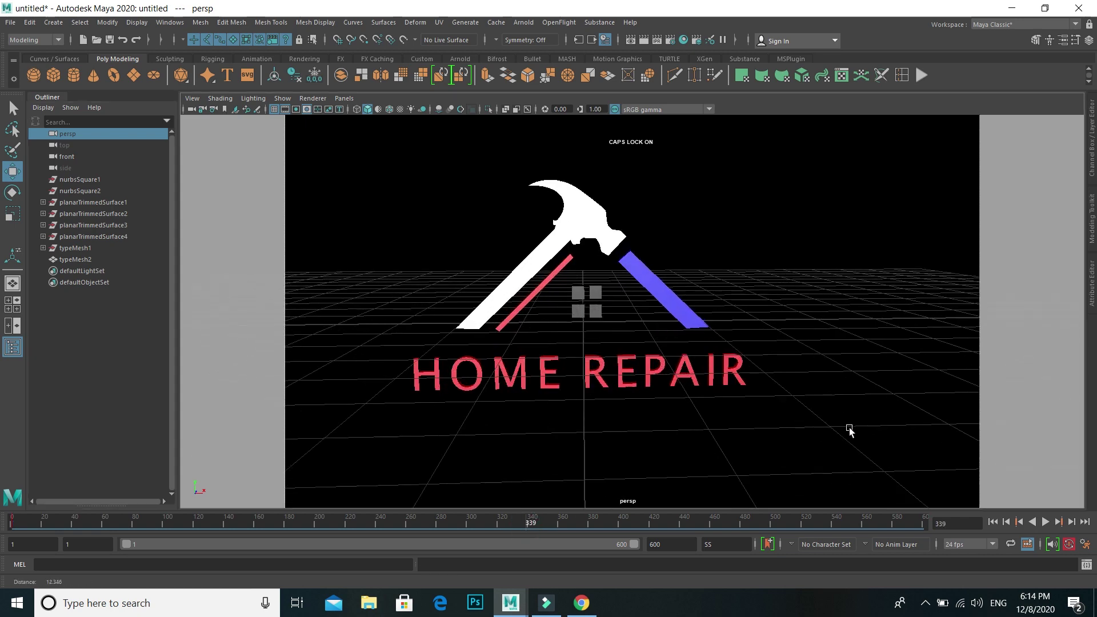
mouse_move(855, 432)
left_mouse_down("alt")
mouse_move(815, 399)
mouse_move(754, 396)
mouse_move(774, 408)
left_mouse_up("alt")
left_click(527, 522)
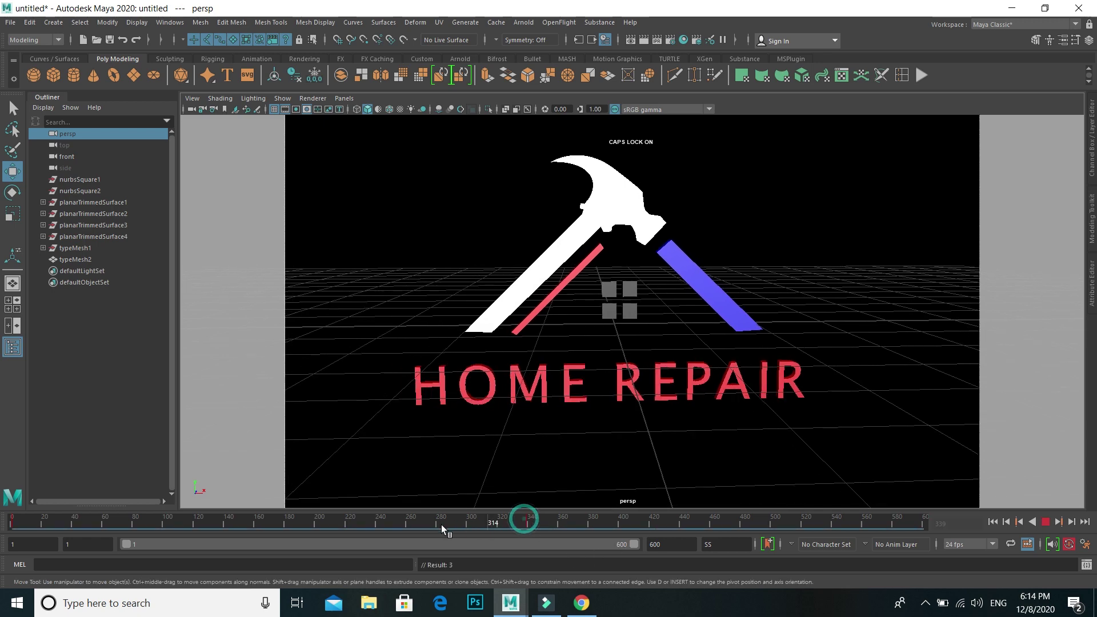